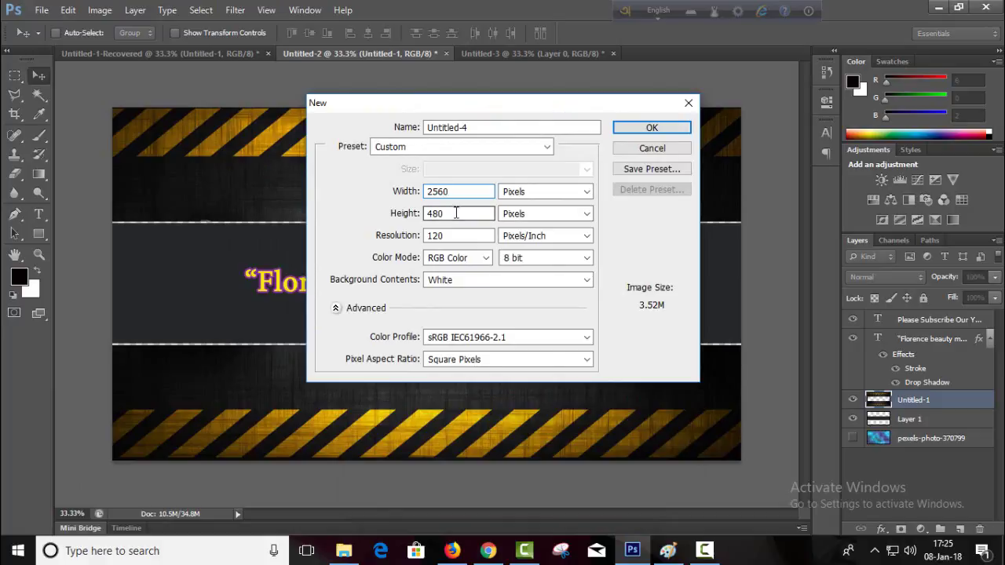
Step: Create a 2560 × 1440 px document at 120 pixels/inch and convert its locked background into a regular layer
drag(464, 214, 423, 213)
text(140)
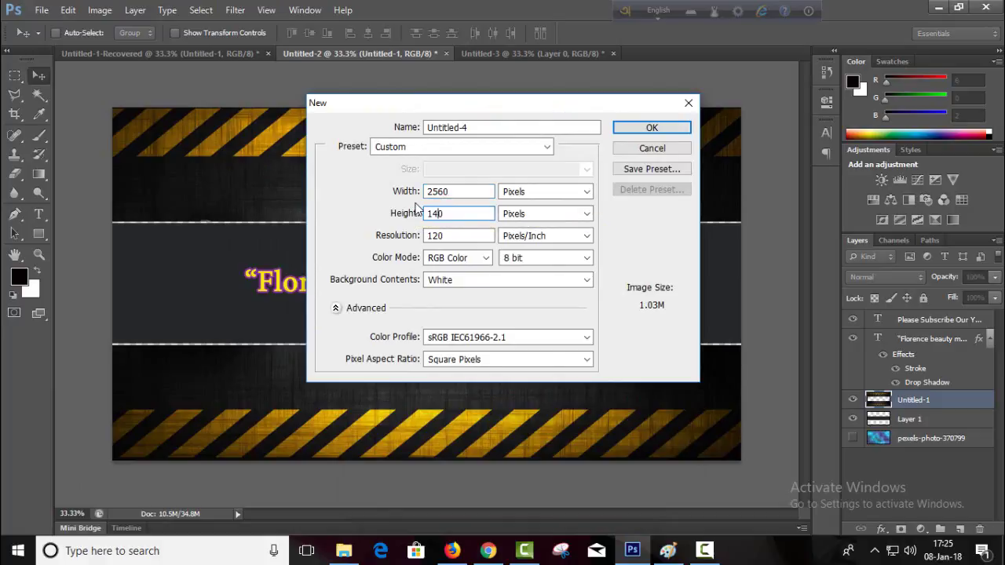
text(4)
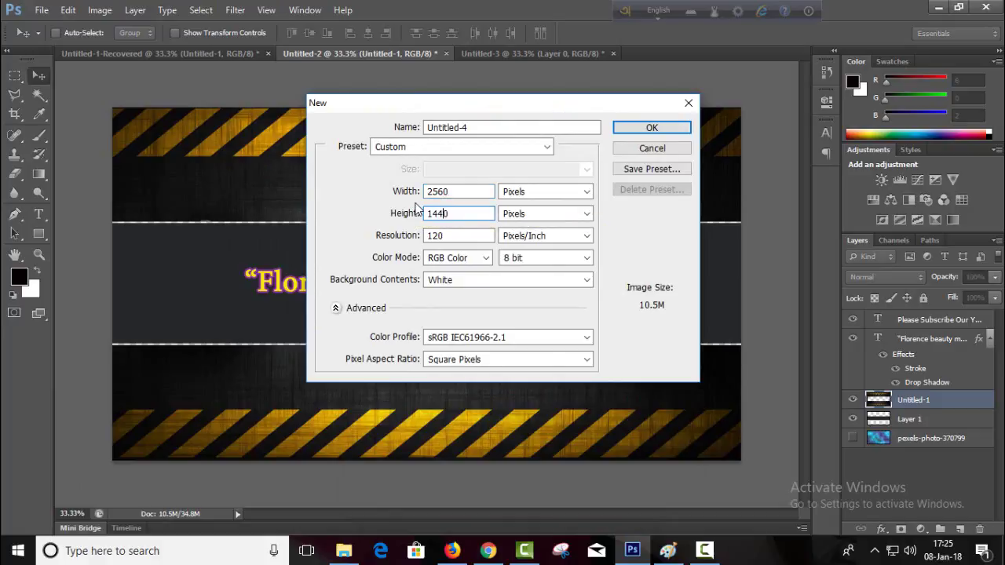
click(644, 129)
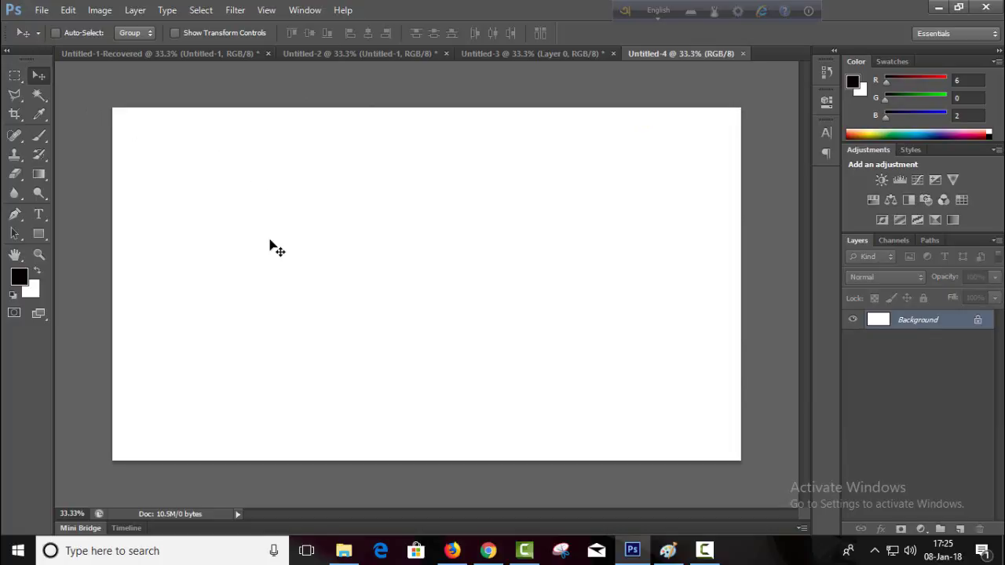
double_click(916, 321)
click(613, 175)
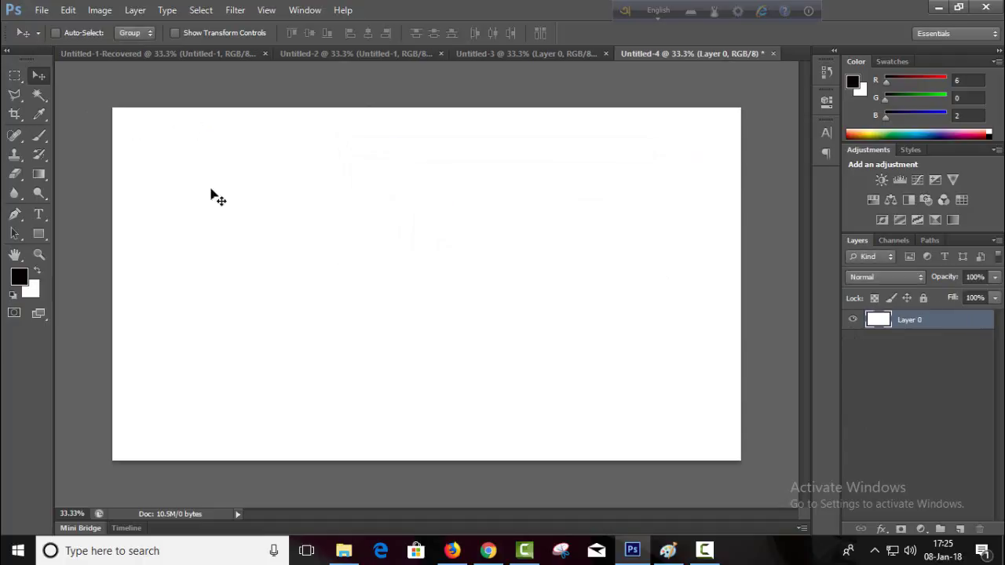
click(15, 75)
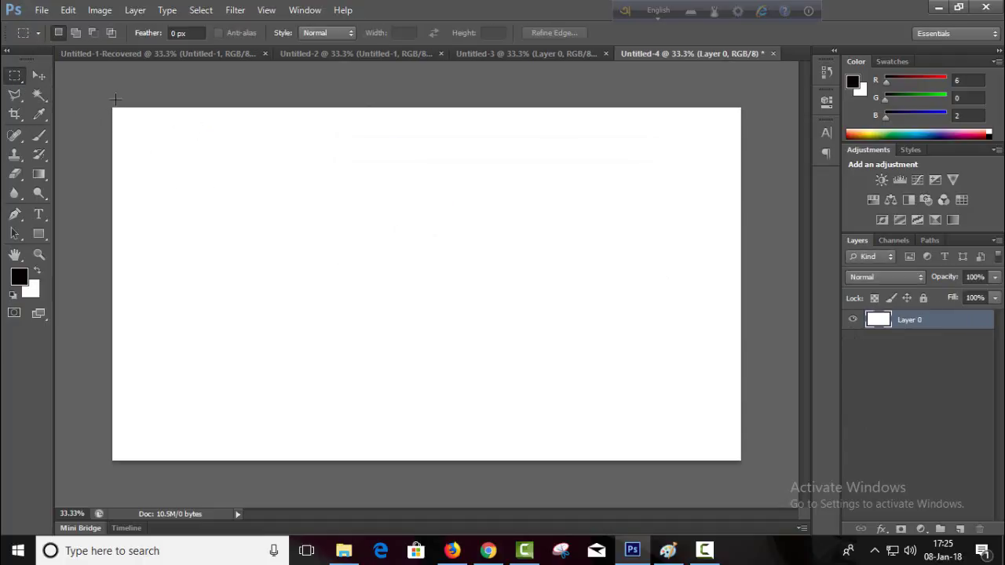
drag(116, 108, 741, 477)
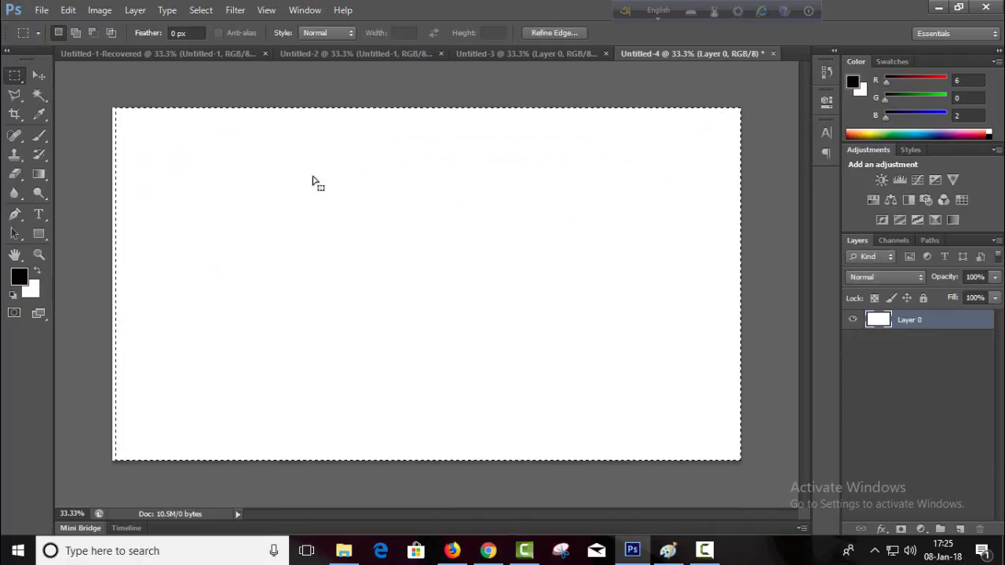
click(110, 94)
drag(100, 114, 783, 166)
drag(205, 78, 217, 463)
click(325, 379)
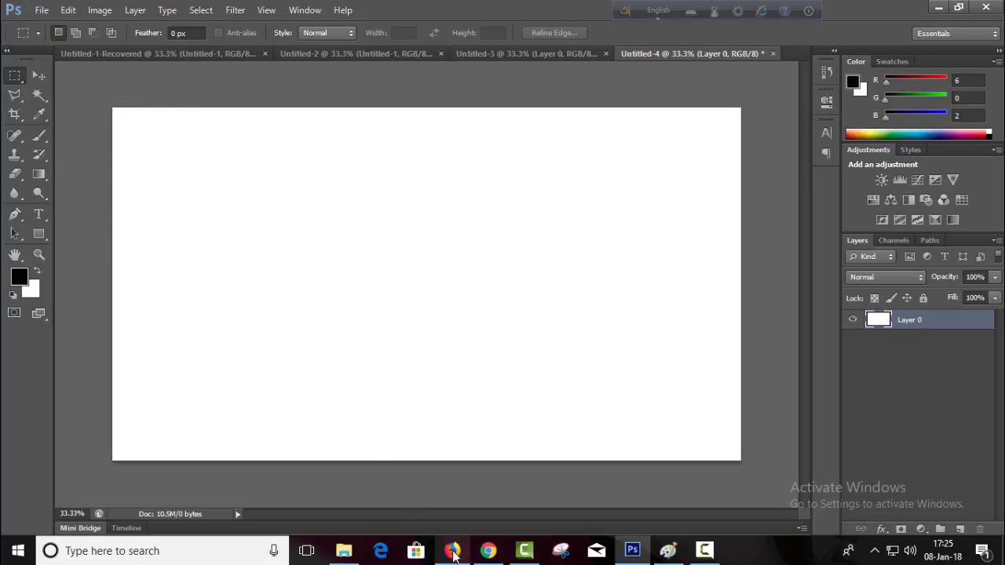
Step: Switch to Chrome to view the Facebook page and the YouTube channel's banner, and return to Photoshop
click(488, 550)
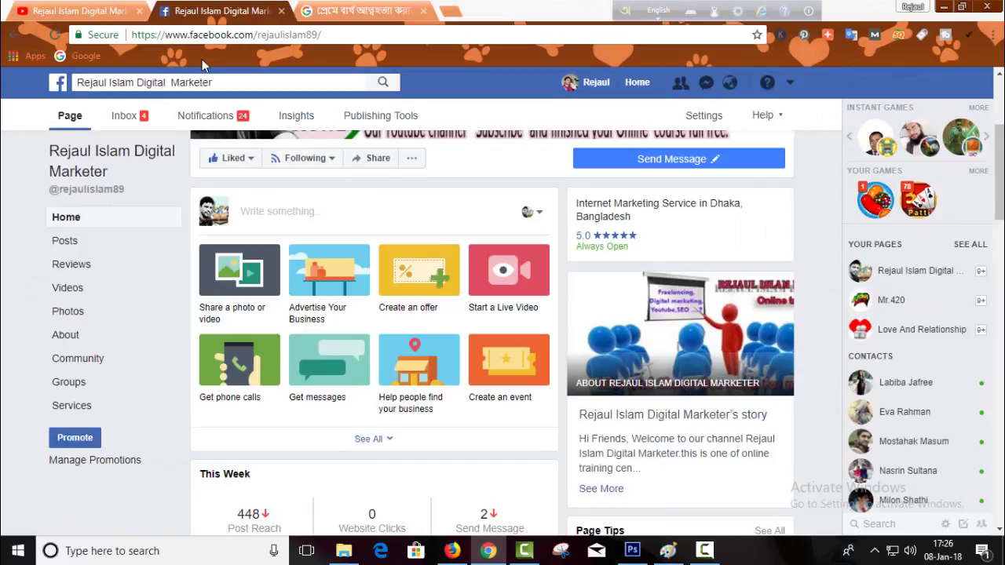
click(98, 12)
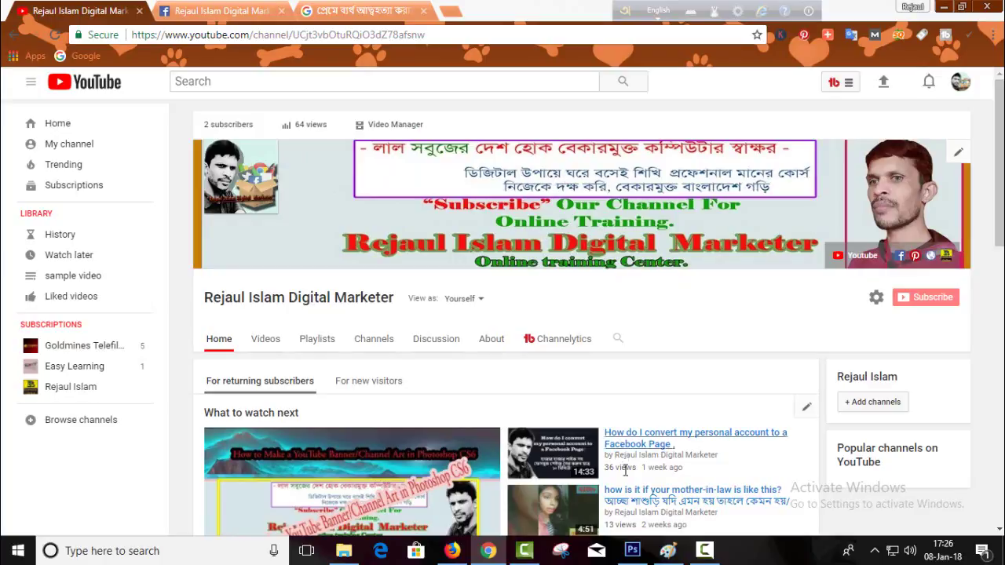
click(632, 551)
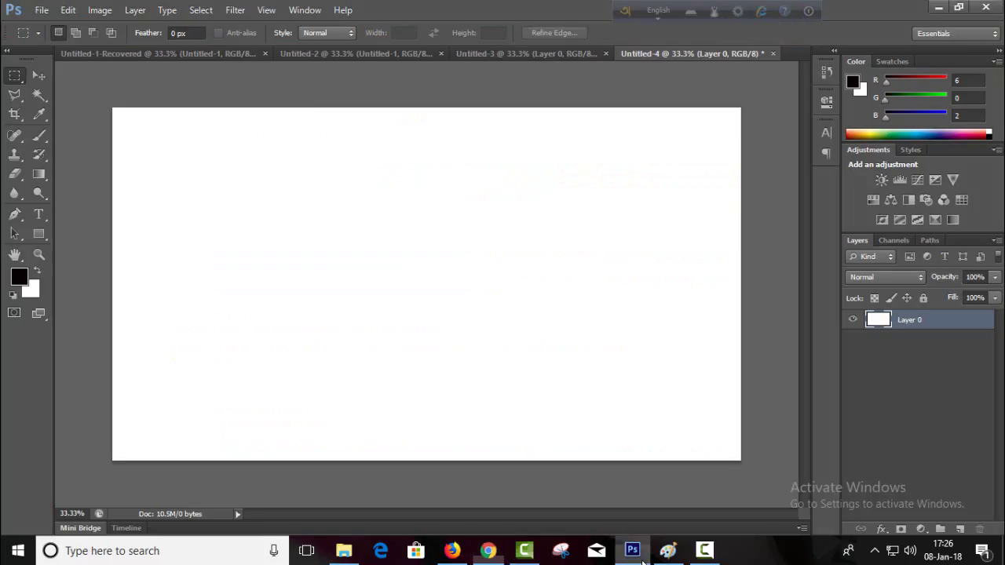
Step: Create another new document 2560 px wide and 480 px high at 120 pixels/inch with a white background
click(41, 11)
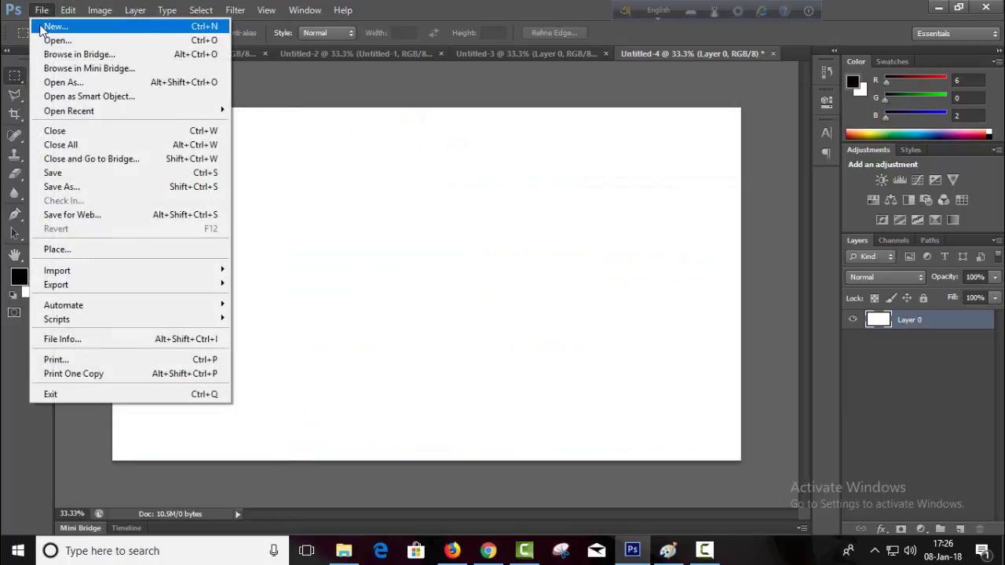
click(40, 29)
click(467, 191)
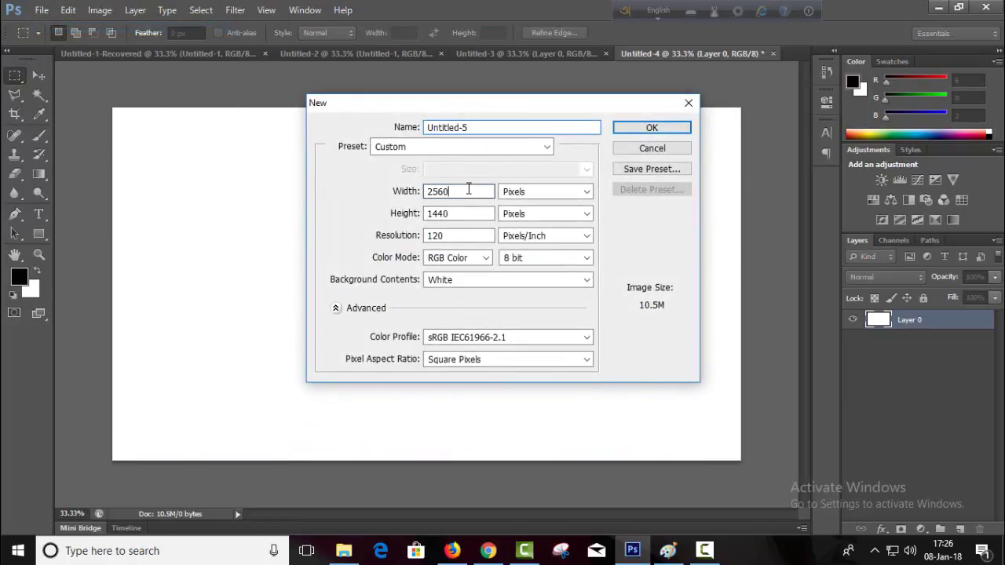
click(455, 215)
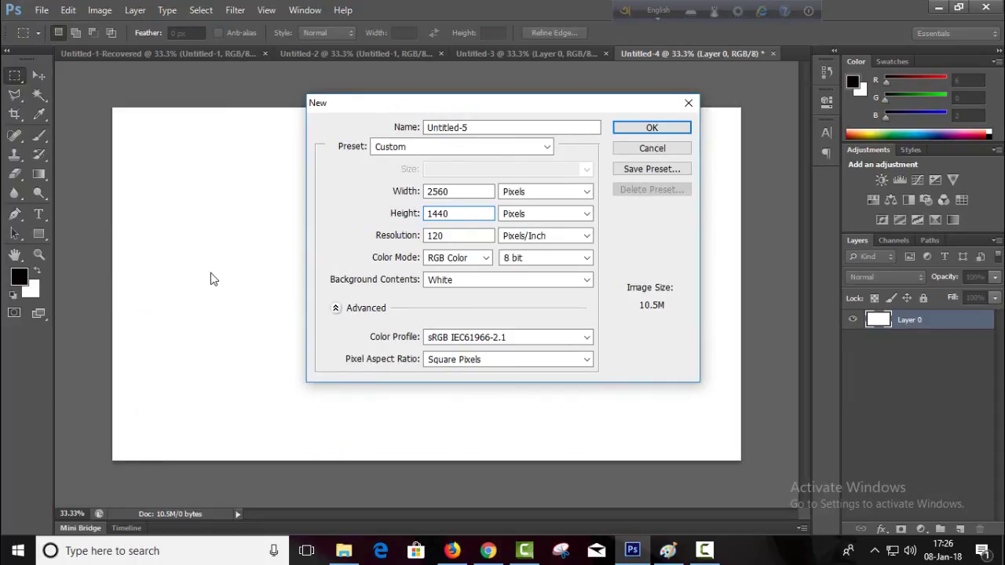
drag(460, 213, 411, 213)
text(48)
key(Return)
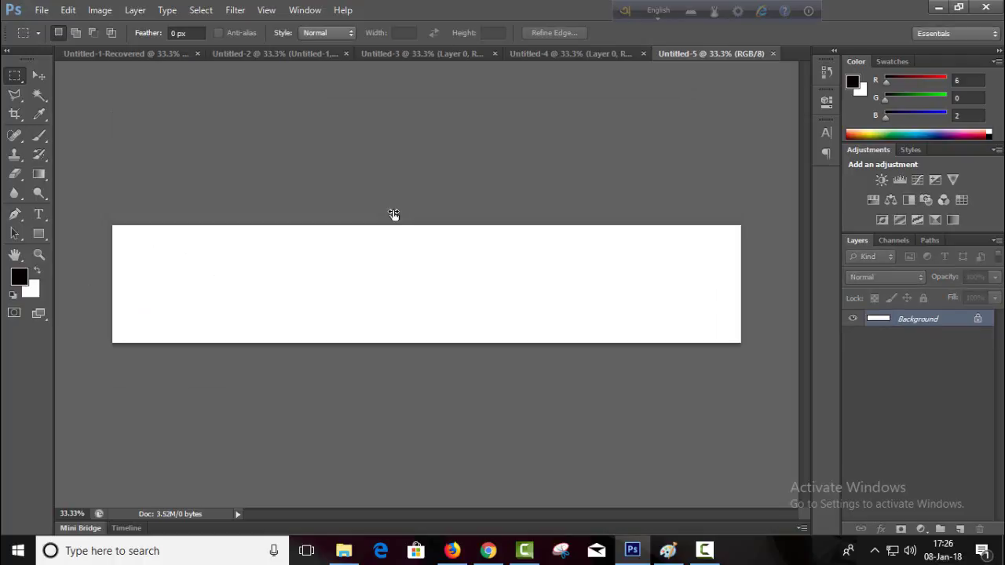
Step: Convert the locked background of the 2560 × 480 px document into a regular layer with the default settings
right_click(326, 266)
click(282, 262)
double_click(948, 321)
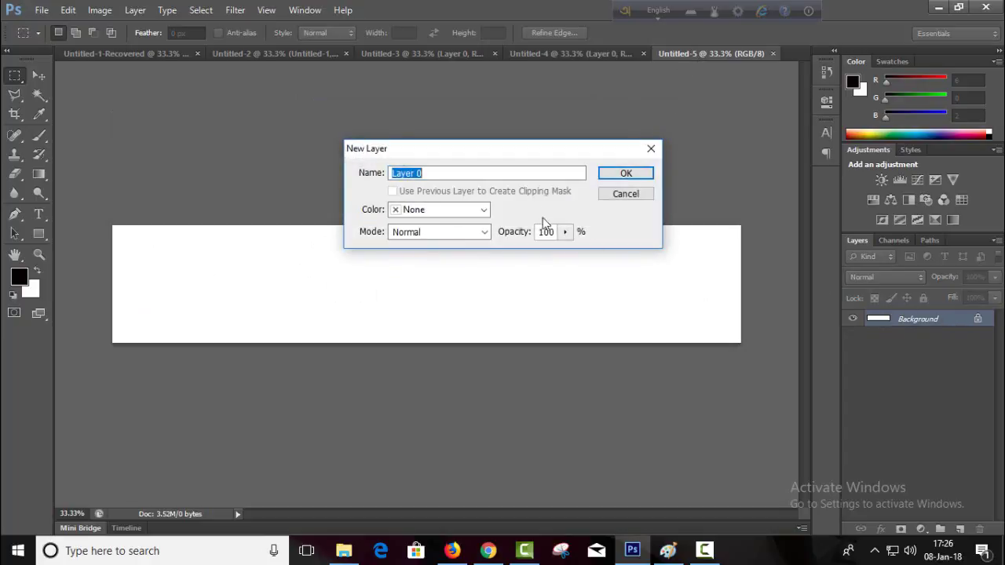
click(613, 179)
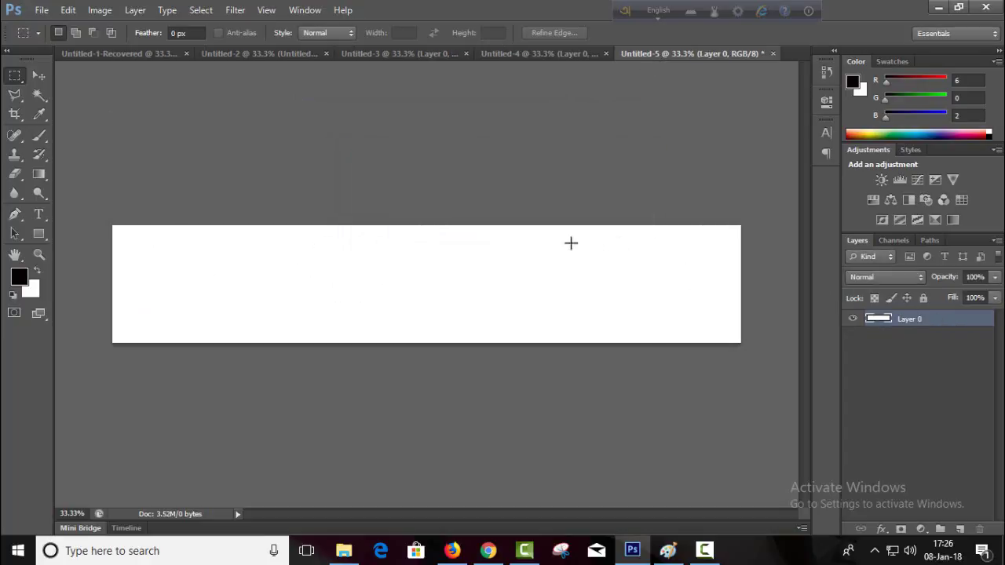
Step: Copy the white strip layer from Untitled-5 into the Untitled-4 document as a new layer
click(39, 76)
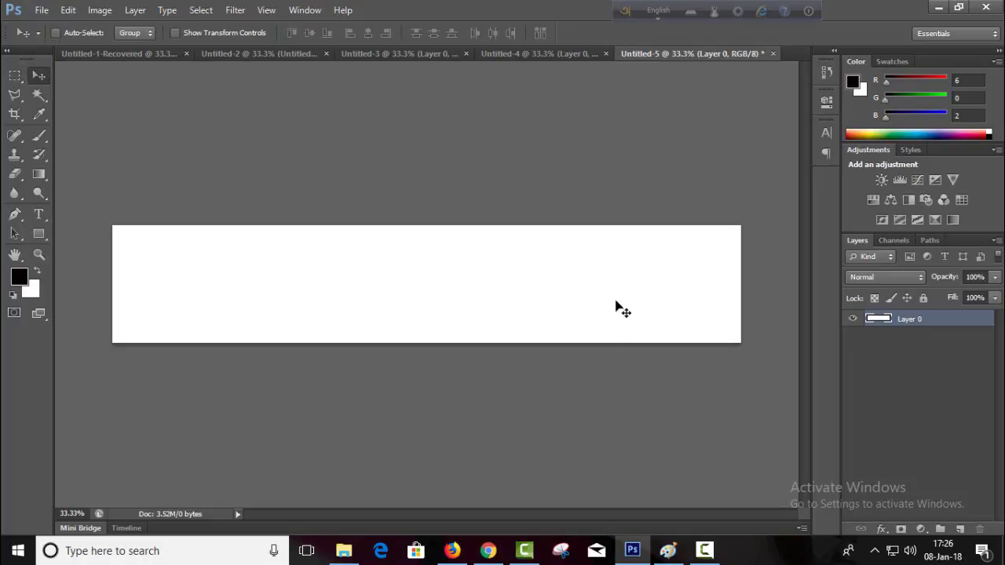
key(Delete)
click(562, 55)
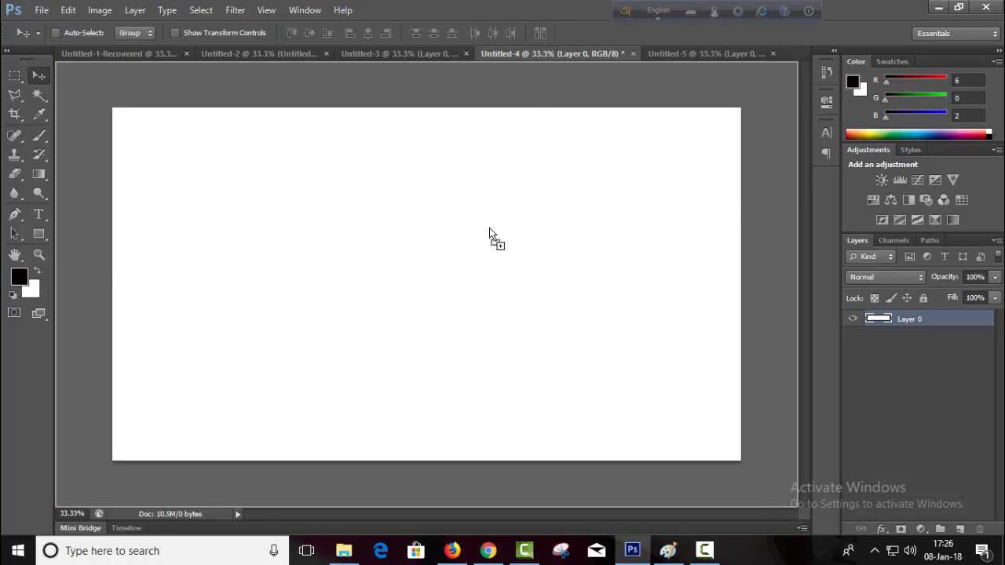
key(ctrl+shift+alt+n)
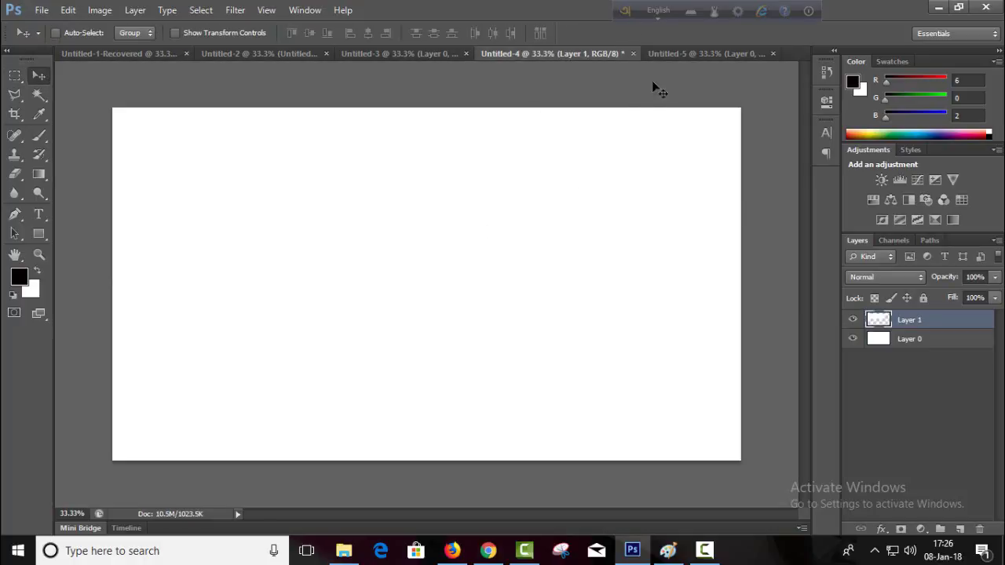
Step: Select the whole canvas of Untitled-5 and fill it with dark grey in Normal mode at 100% opacity
click(675, 54)
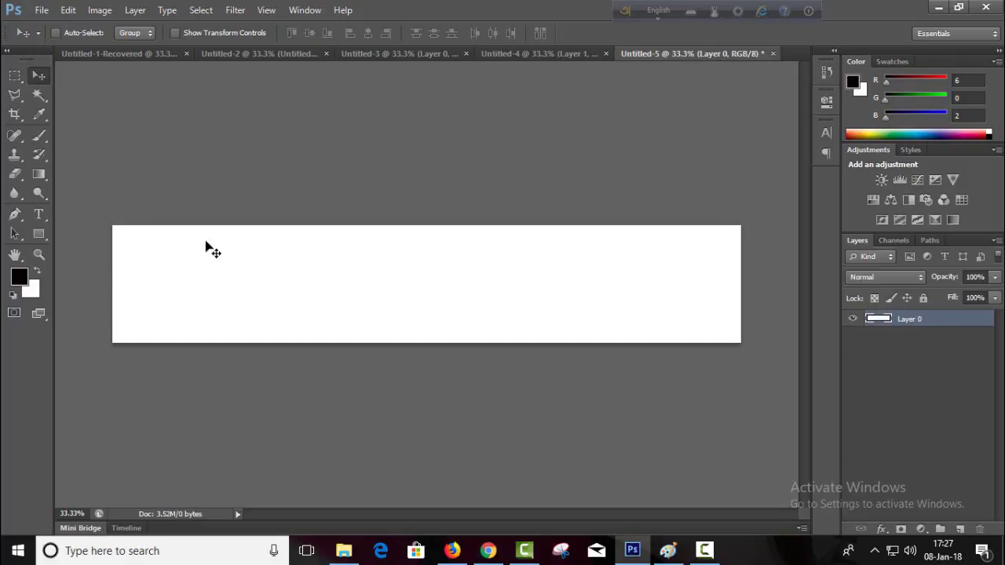
click(14, 75)
drag(96, 181, 926, 463)
right_click(579, 318)
click(614, 251)
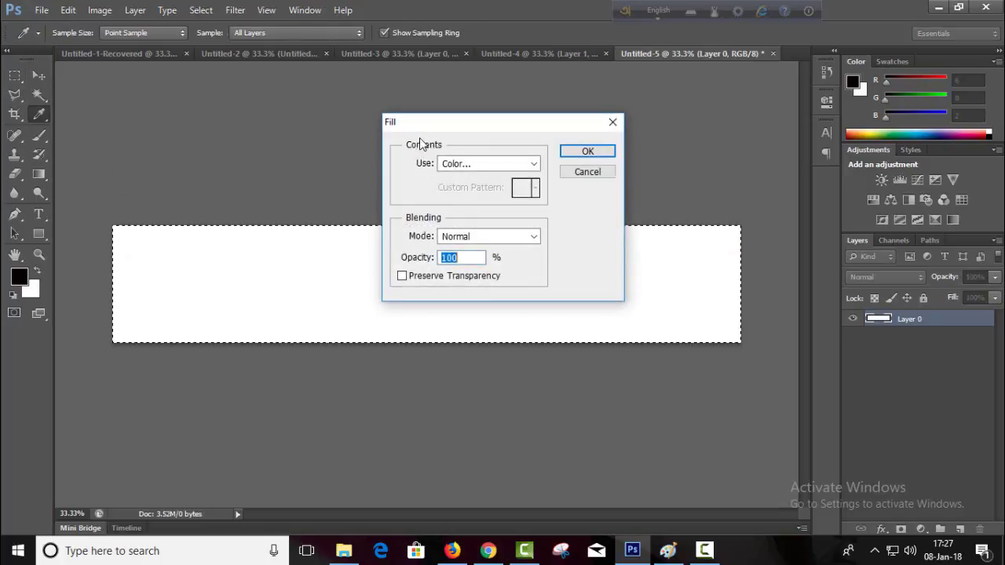
click(587, 153)
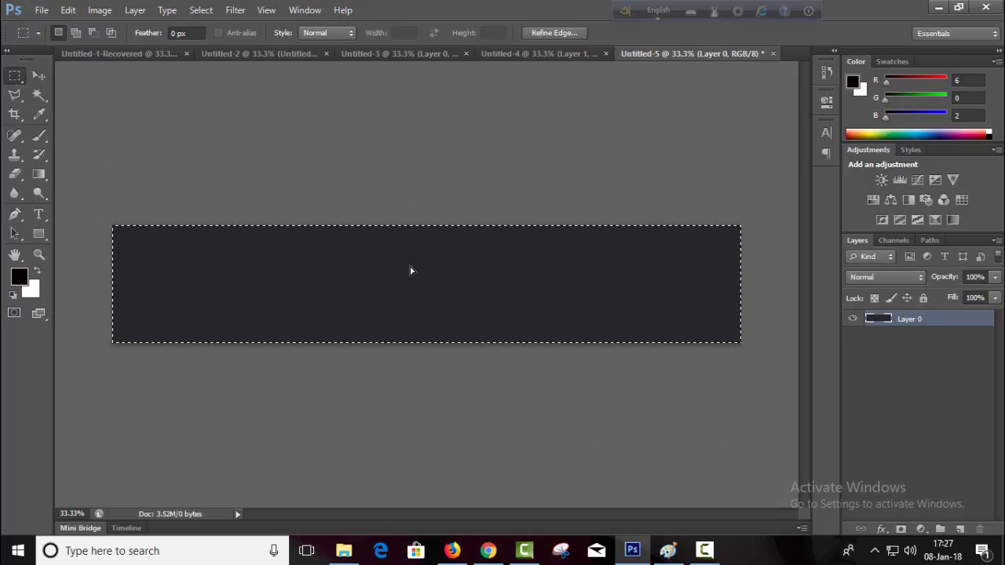
Step: Clear the selection and copy the dark grey strip layer into the Untitled-4 document
click(347, 232)
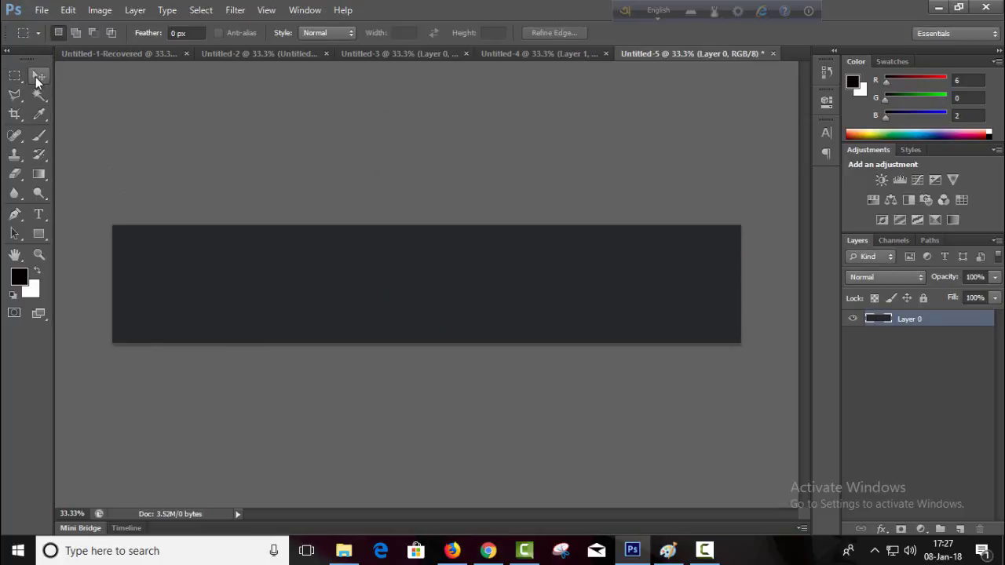
click(37, 76)
drag(497, 312, 451, 286)
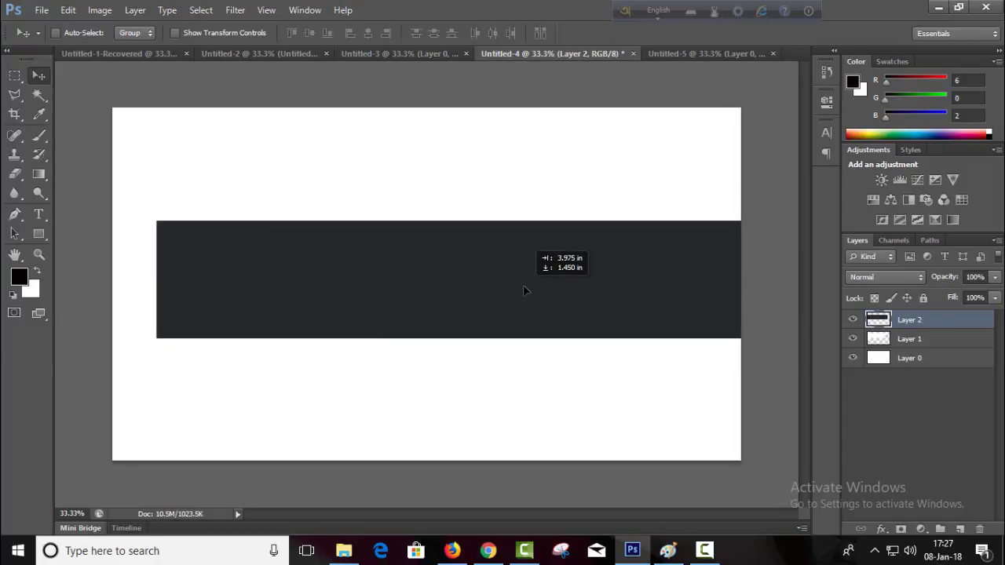
Step: Hide Layer 1 and align the dark strip on Layer 2 with Layer 0 by vertical centers and left edges
click(916, 366)
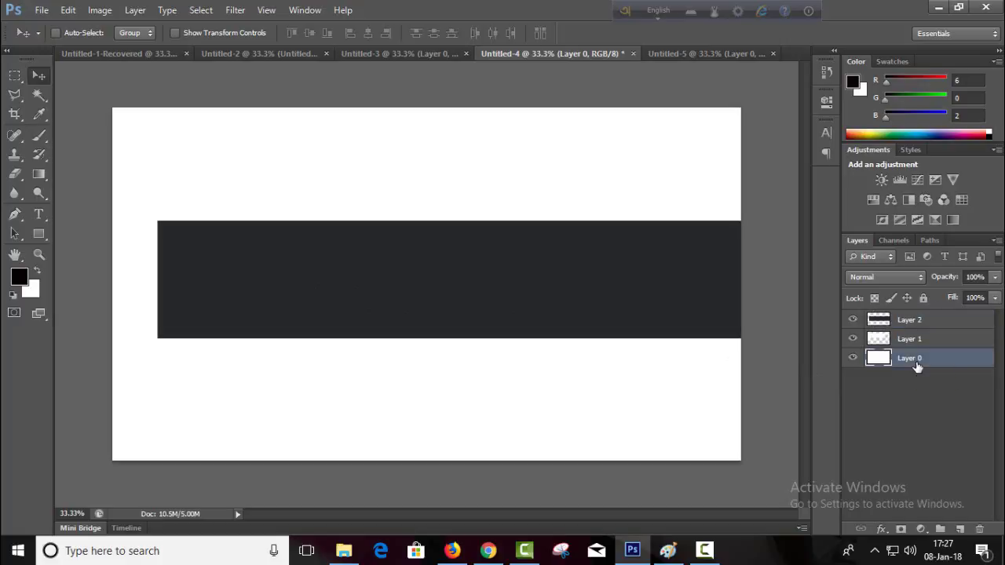
click(919, 322)
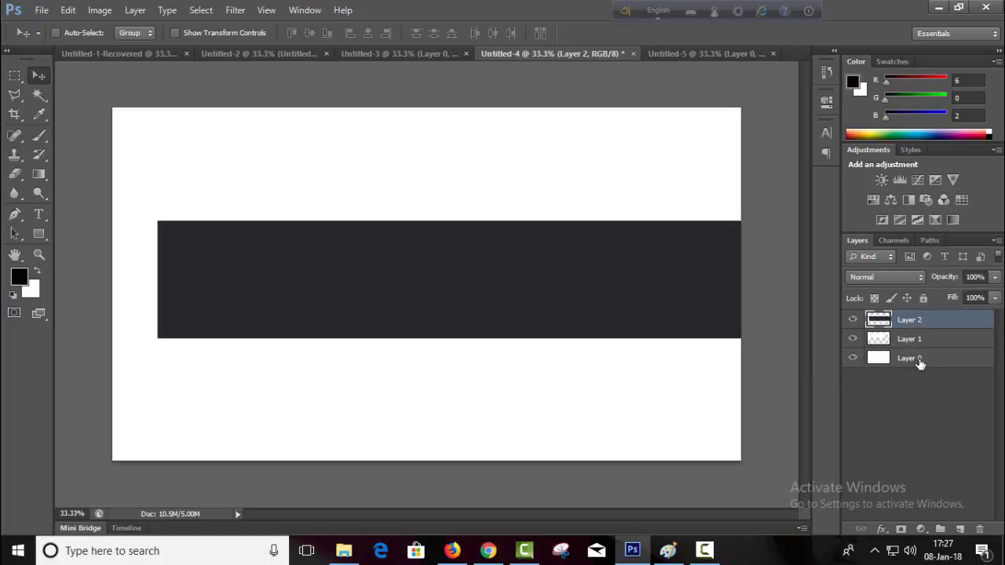
ctrl+click(915, 359)
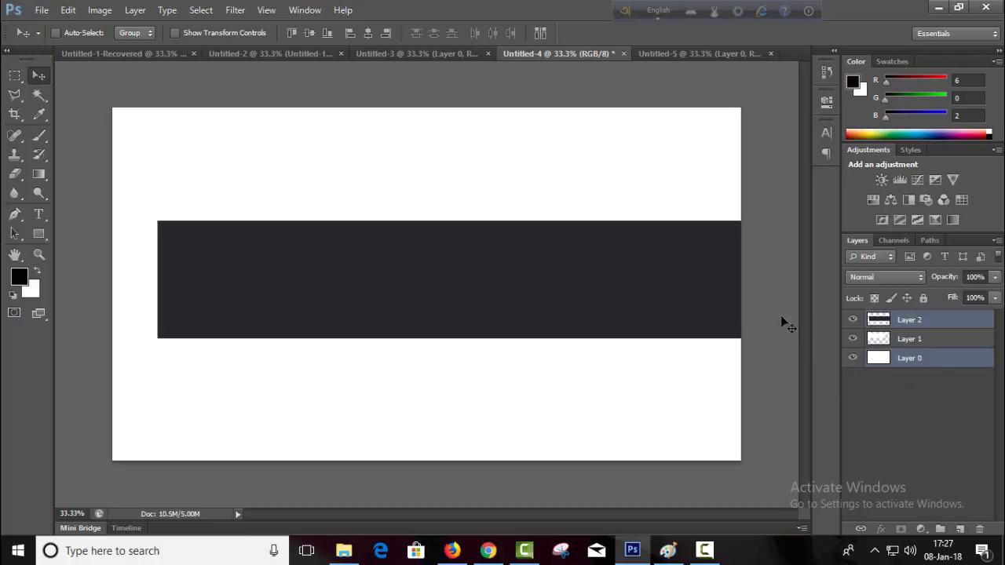
click(852, 339)
click(313, 34)
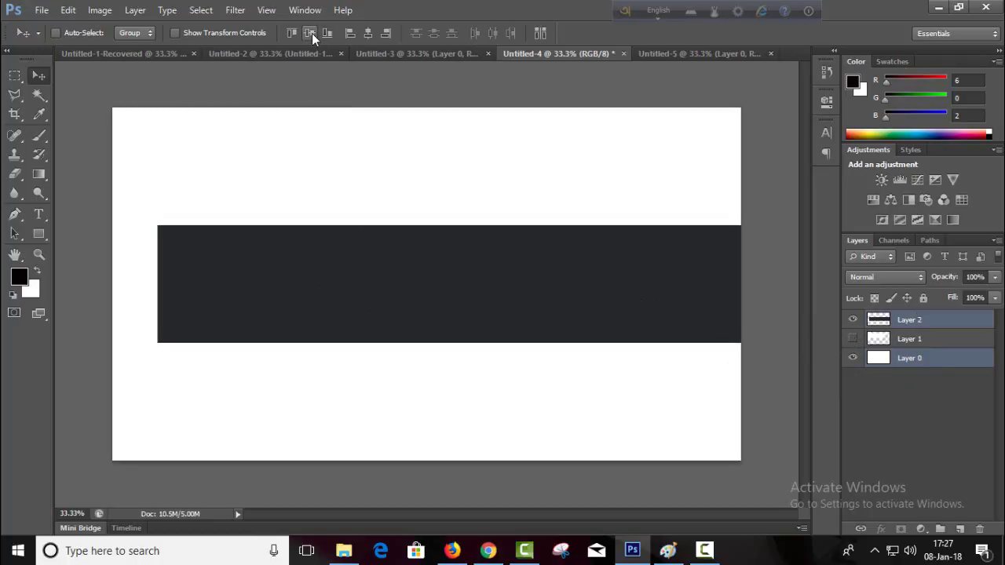
click(351, 34)
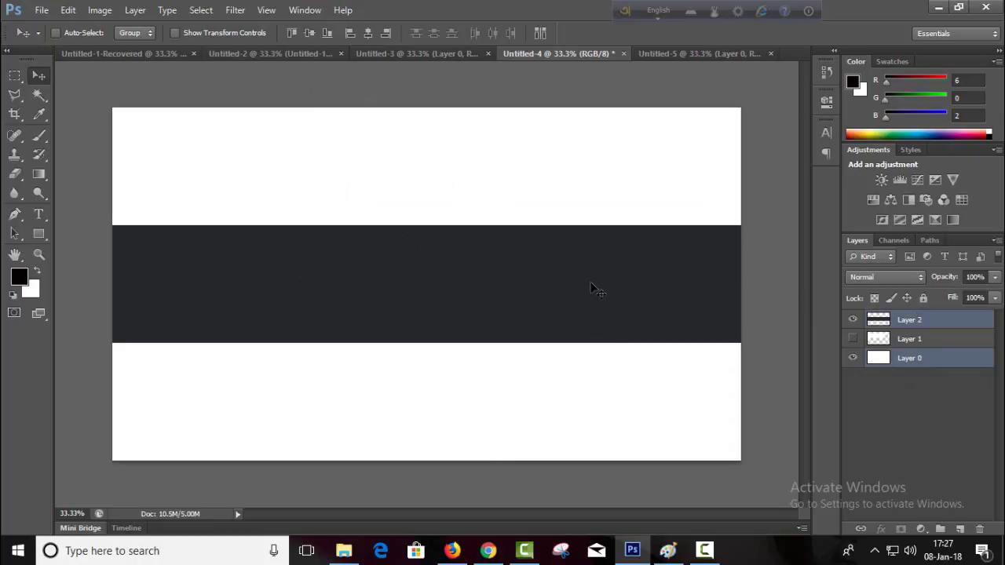
Step: Copy the dark strip from Untitled-5 into Untitled-4 again and align it with Layer 0 by left edges and vertical centers
click(656, 53)
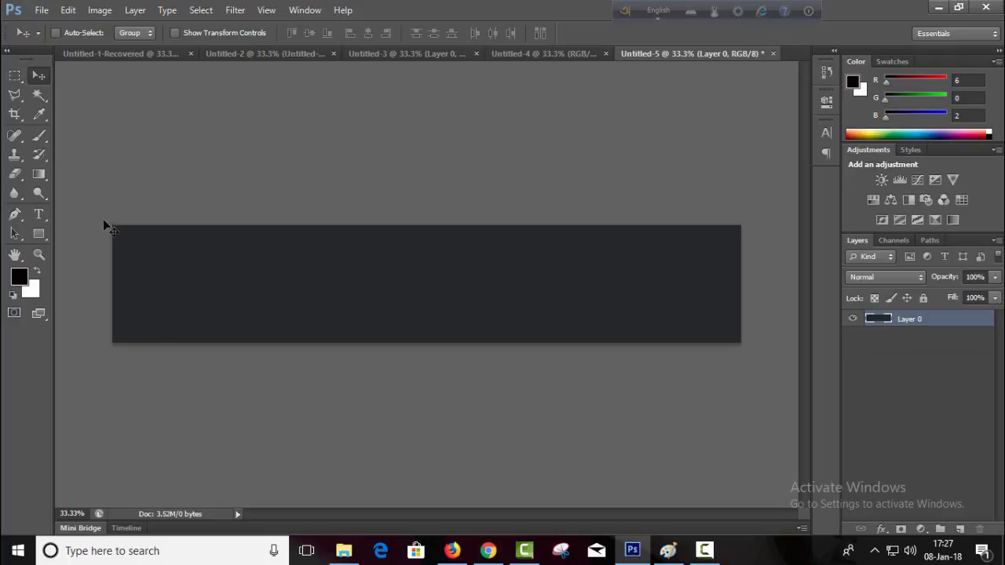
drag(102, 219, 336, 303)
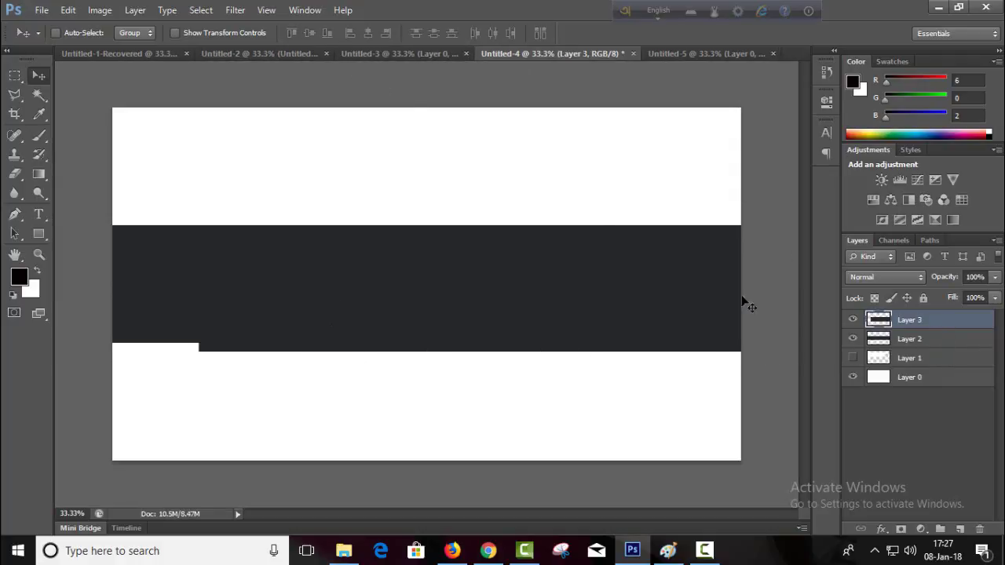
ctrl+click(909, 379)
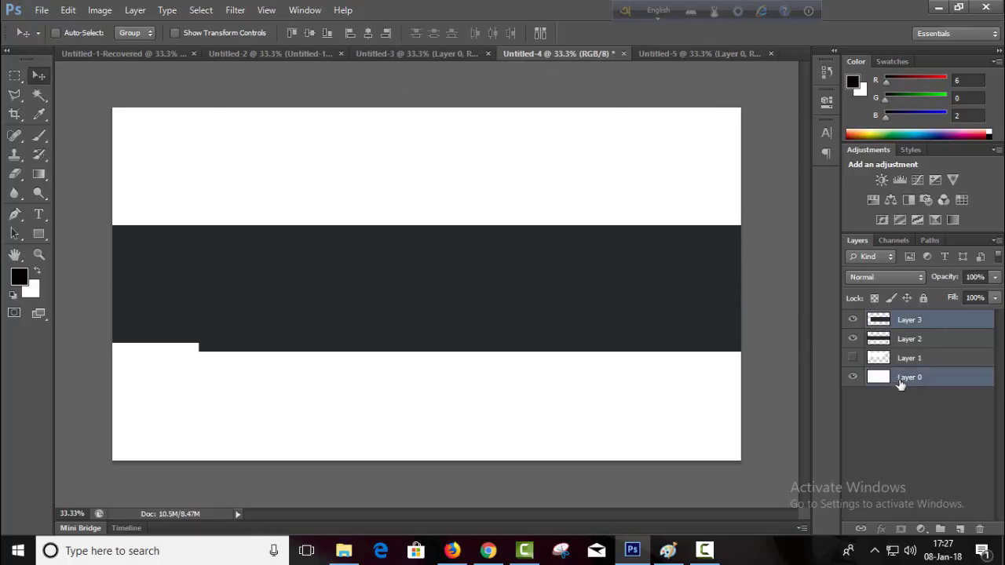
click(349, 36)
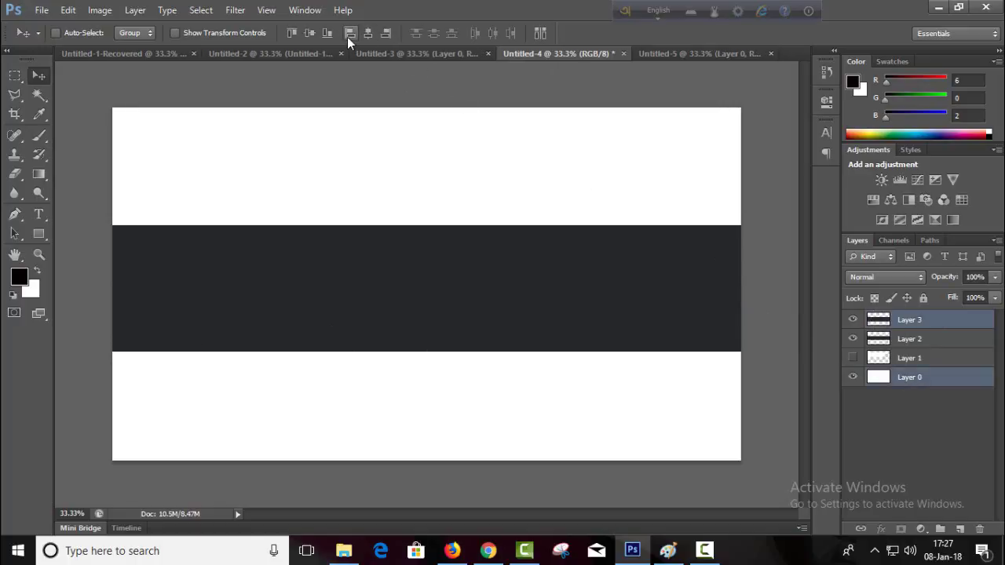
click(310, 32)
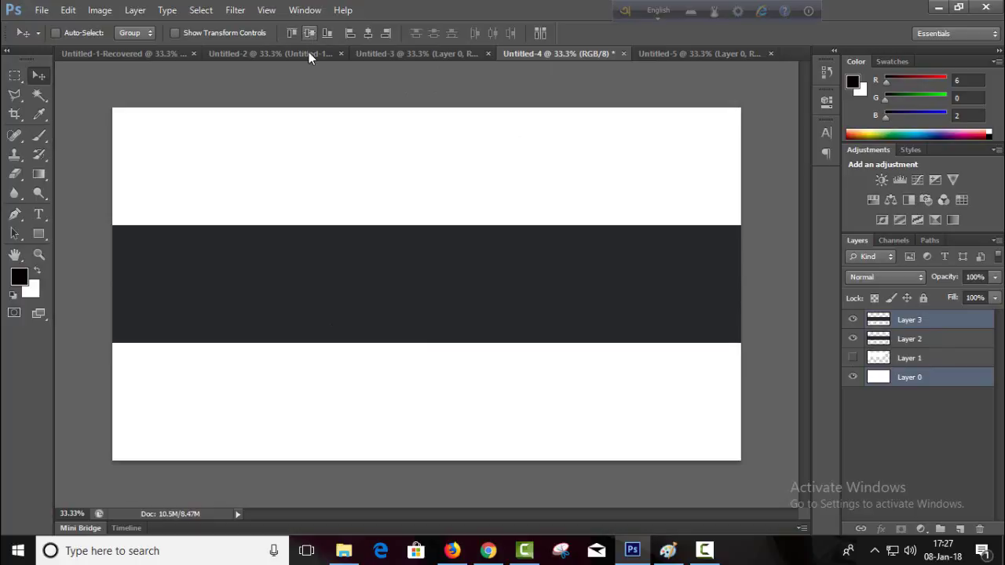
Step: Delete the duplicate dark strip on Layer 3 together with the white Layer 0
click(853, 320)
key(Delete)
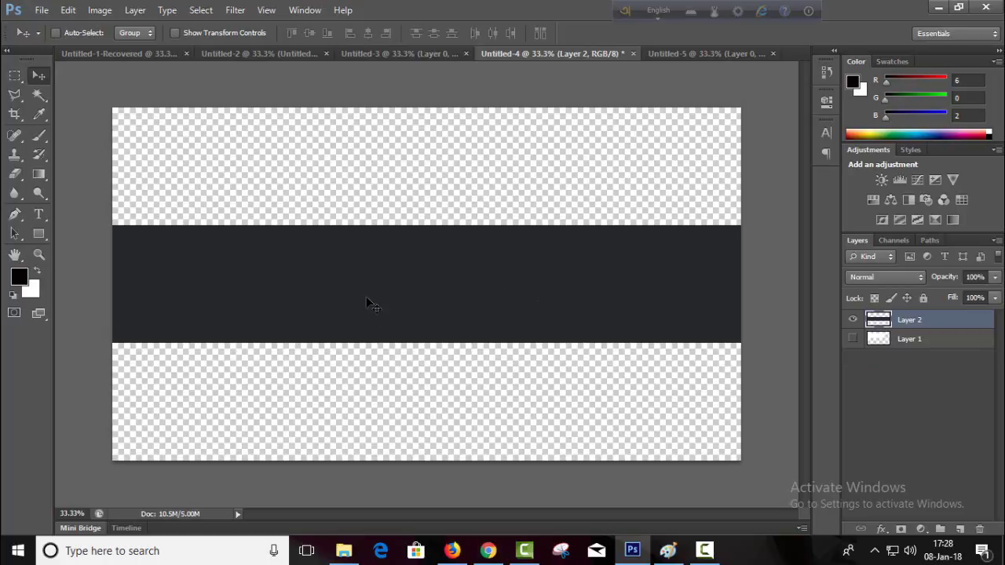
Step: Undo a trial shift of the dark strip on Layer 2 and review the finished example banner in Untitled-2
drag(195, 217, 203, 220)
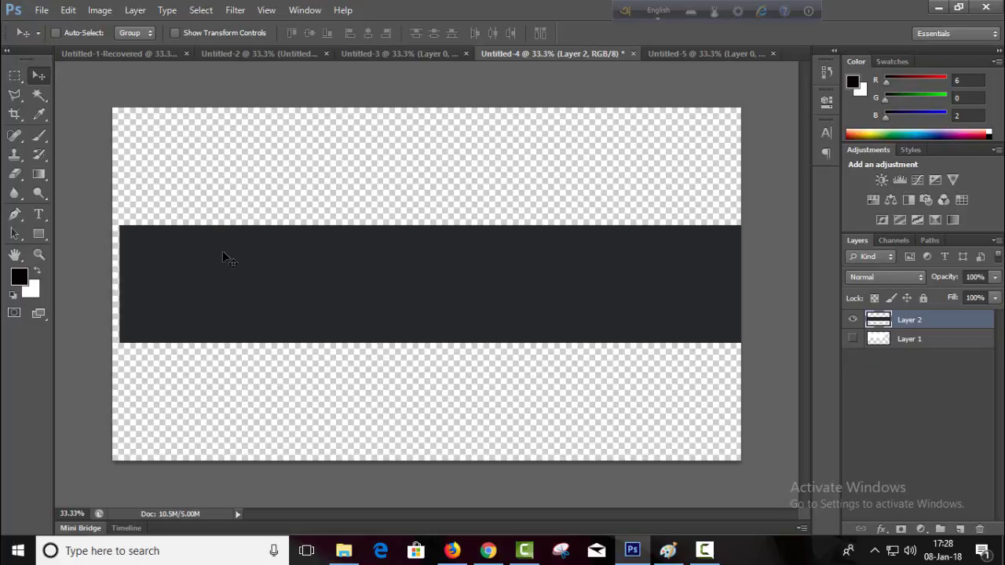
key(ctrl+z)
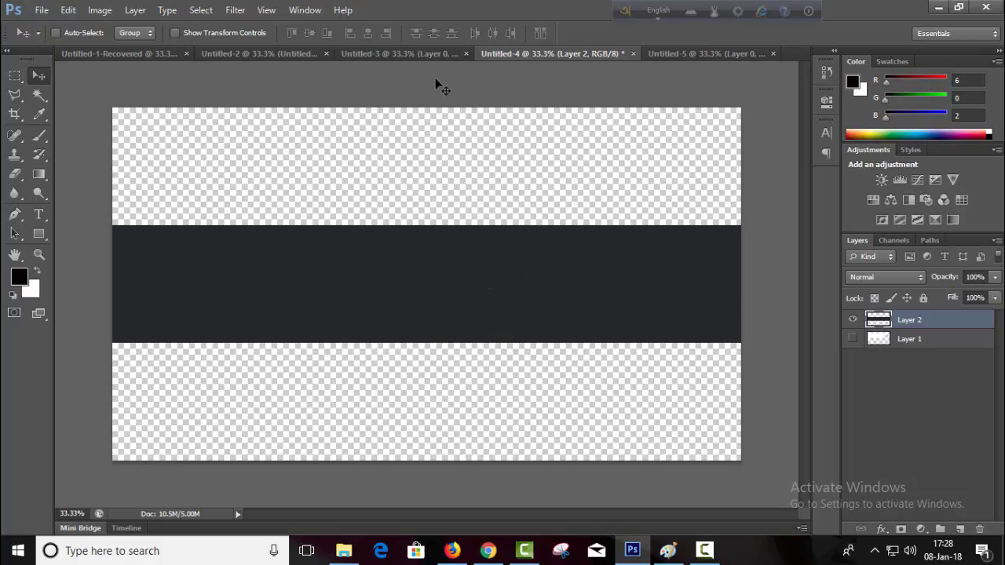
click(414, 58)
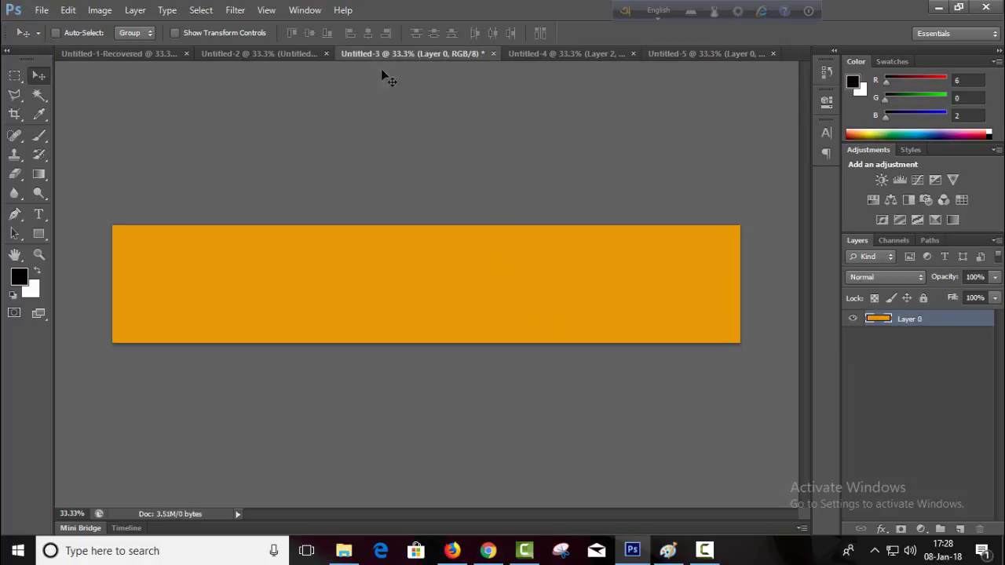
click(293, 53)
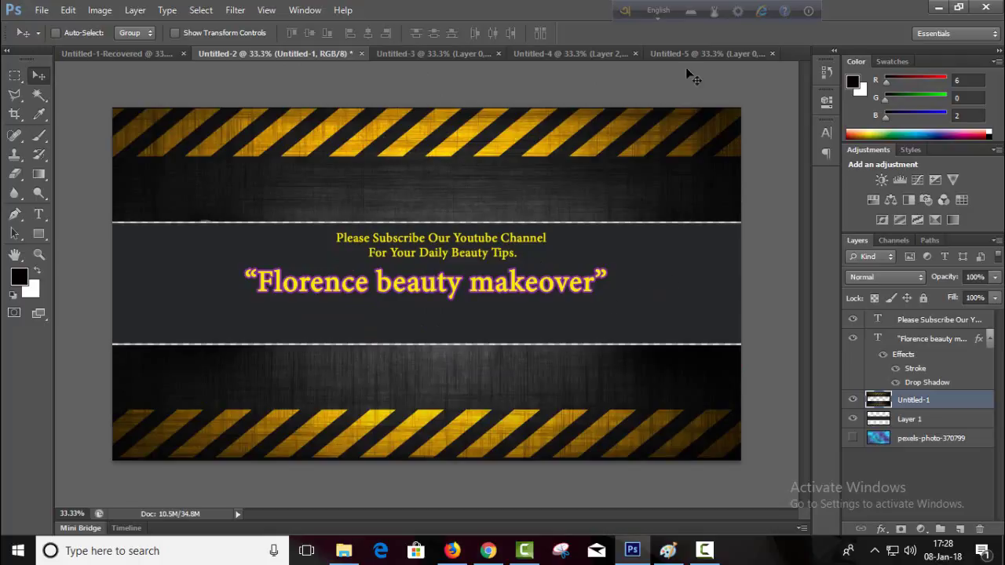
click(707, 53)
click(567, 53)
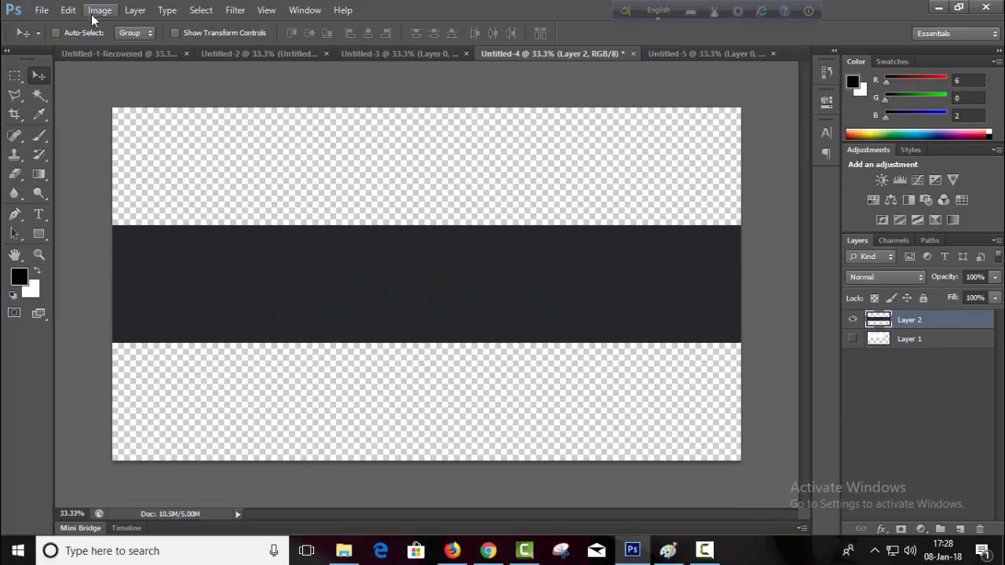
Step: Place the wallpaper-2228262 image from the desktop into Untitled-4, scaled to about 82% so it covers the whole canvas
click(939, 7)
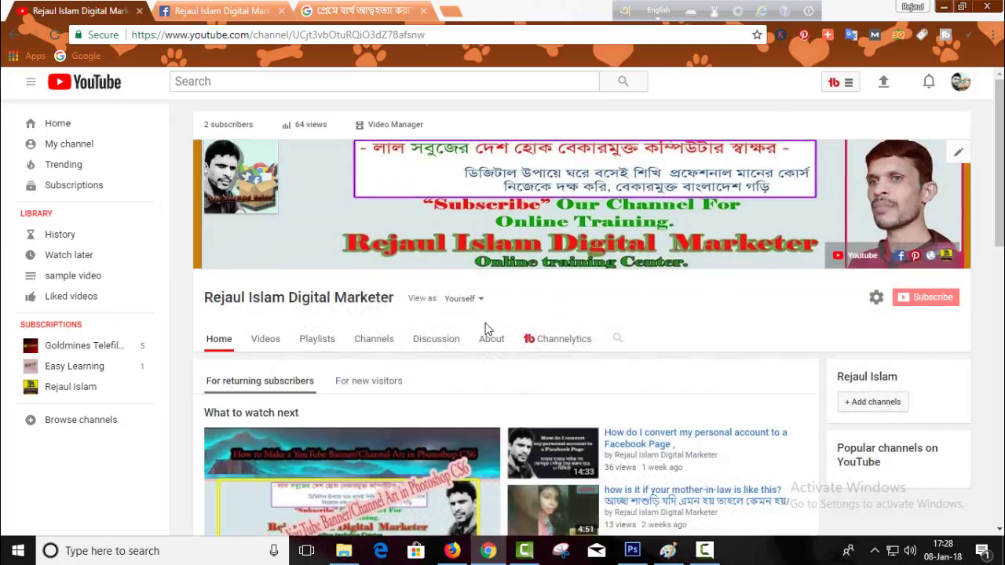
click(944, 8)
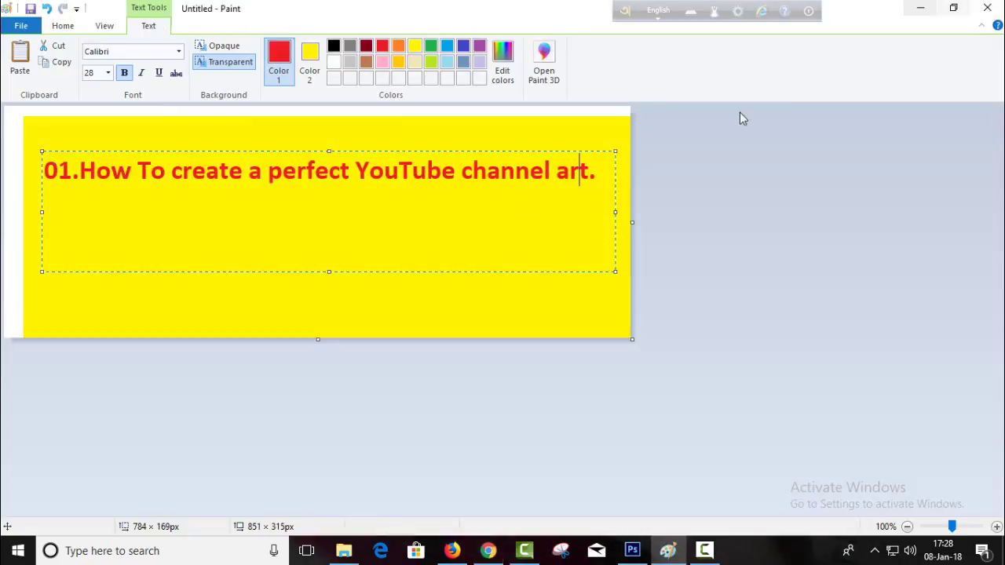
click(921, 10)
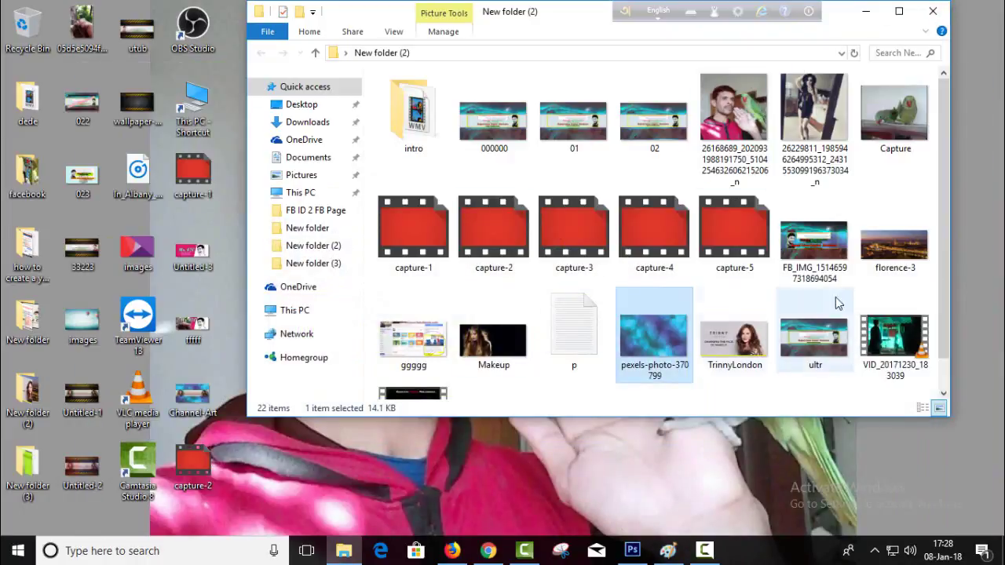
click(902, 249)
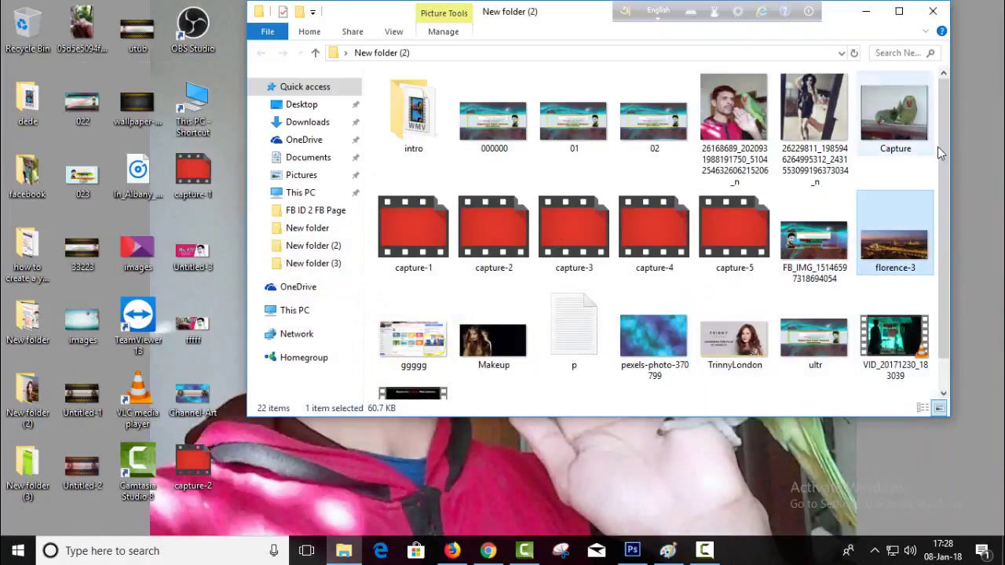
drag(943, 149, 938, 188)
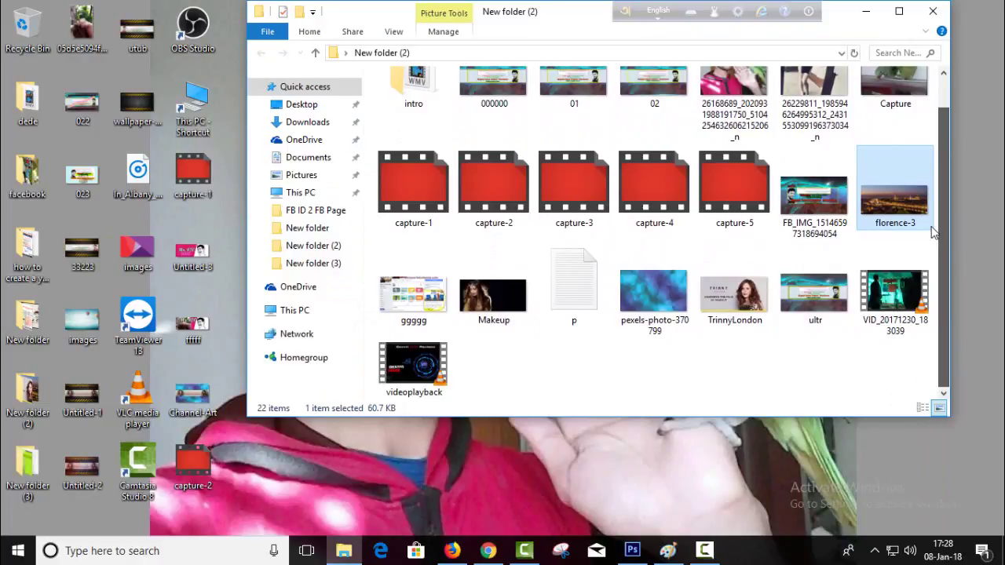
click(85, 406)
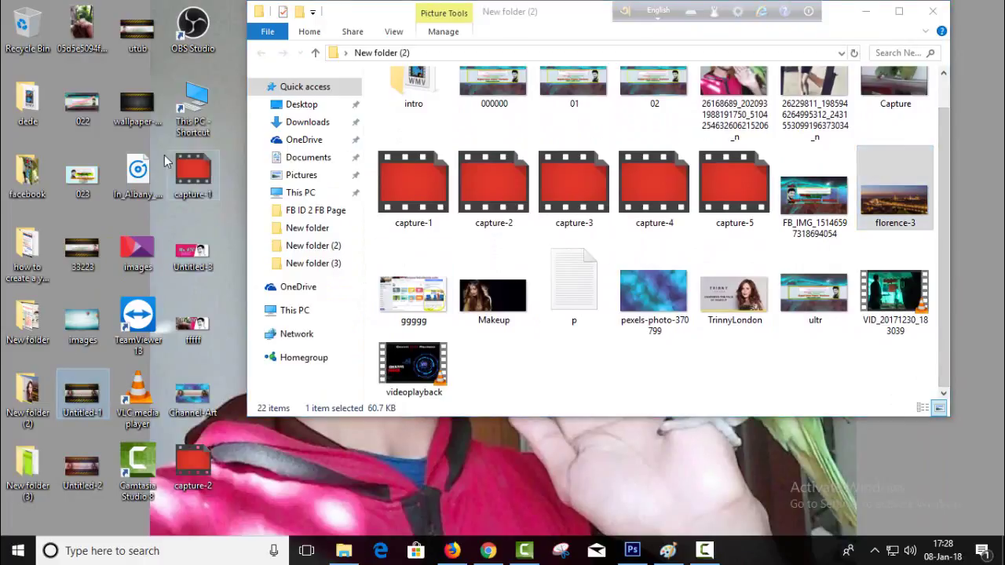
drag(142, 107, 510, 357)
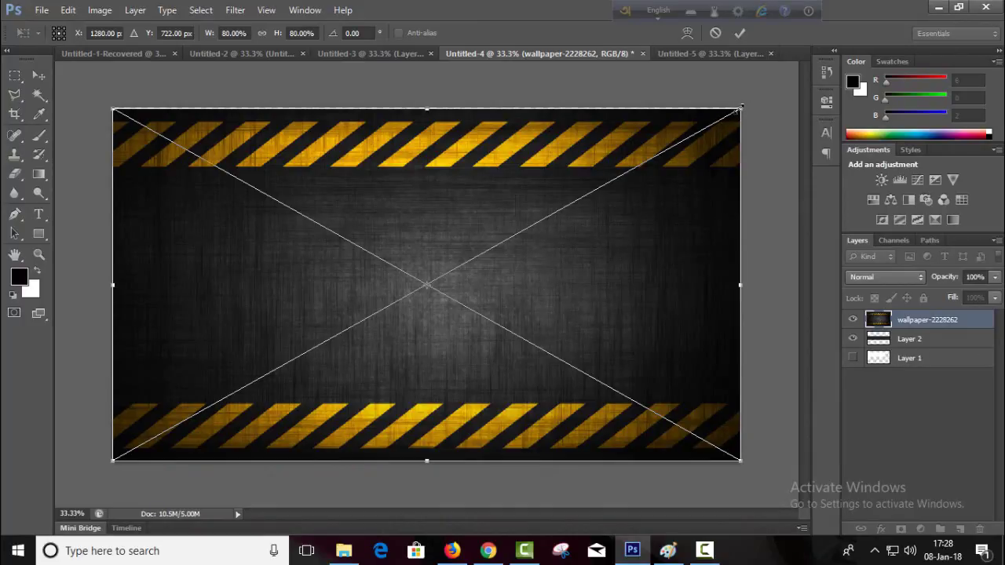
drag(744, 105, 749, 100)
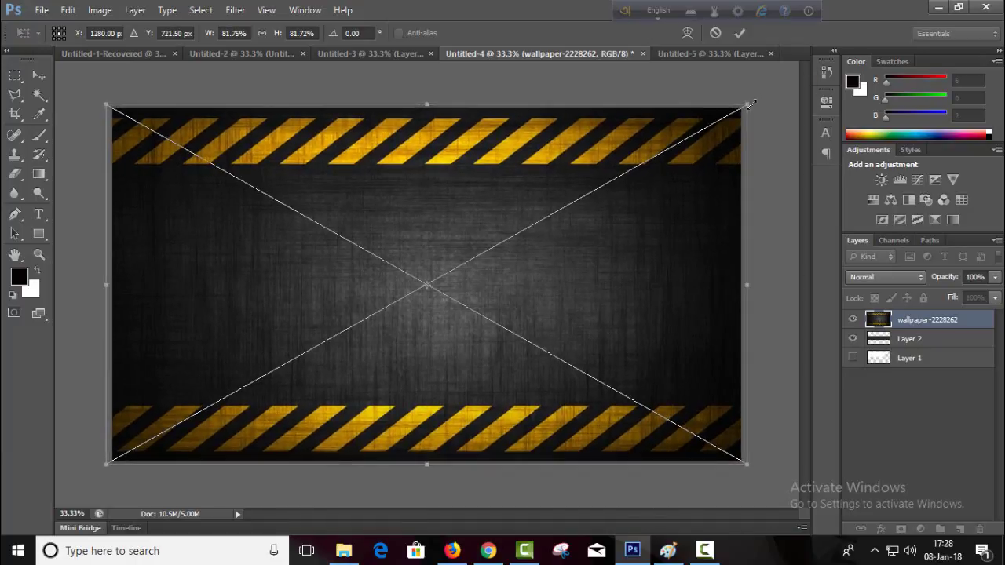
click(739, 34)
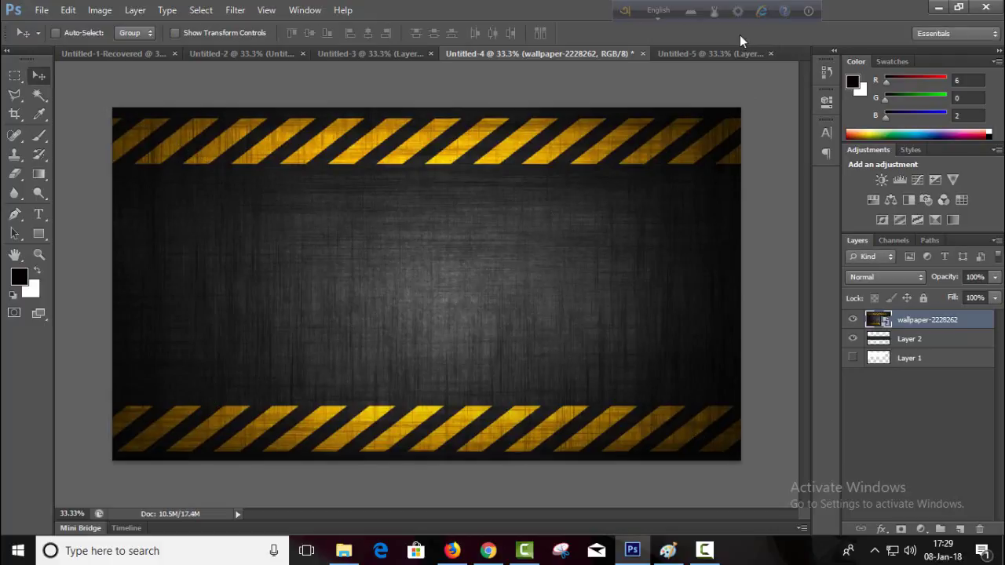
Step: Move Layer 2 with the dark strip above the wallpaper layer and rasterize the wallpaper layer
click(908, 343)
drag(908, 346, 907, 312)
click(914, 344)
right_click(912, 338)
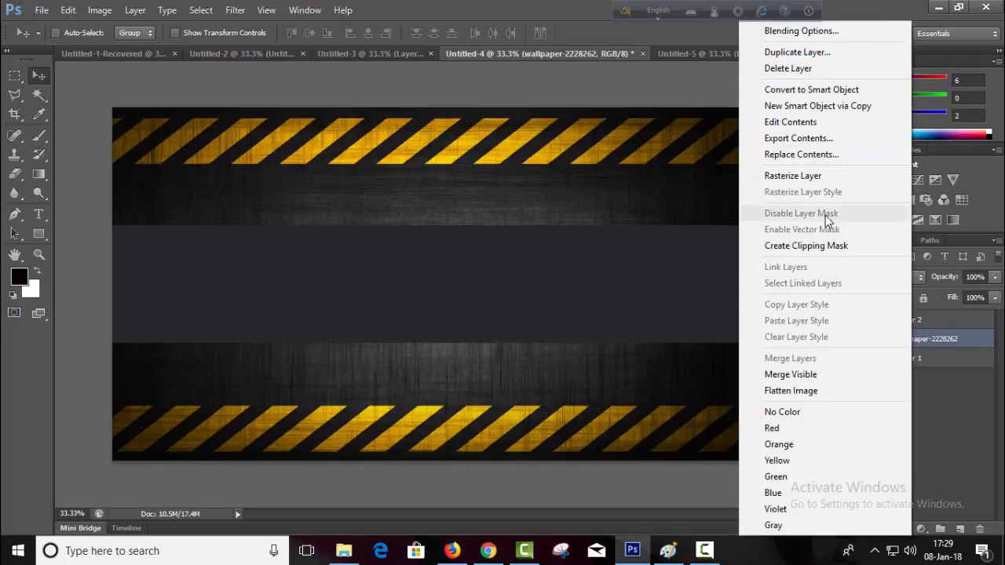
click(814, 178)
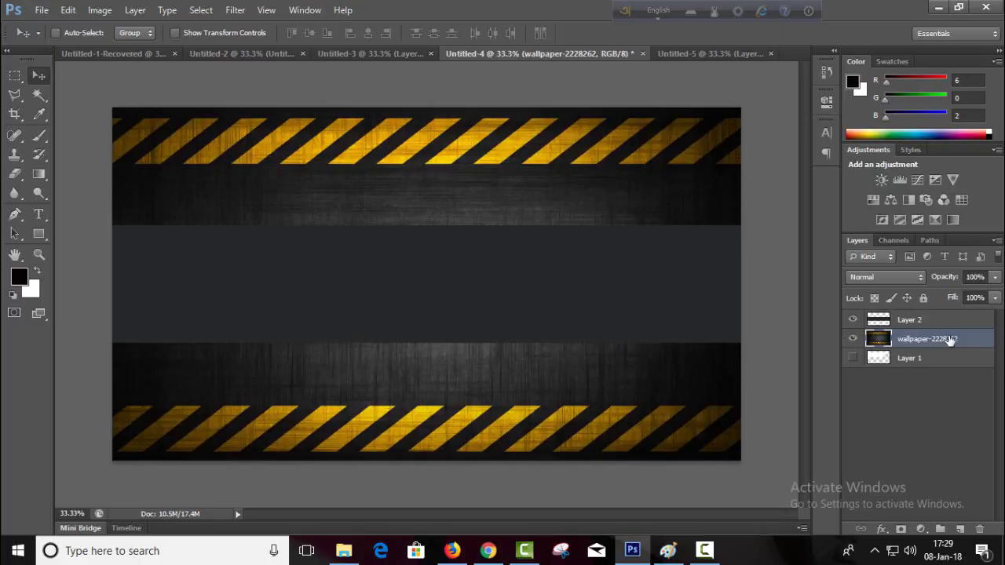
Step: Select the dark strip area on Layer 2 with the Magic Wand
click(924, 321)
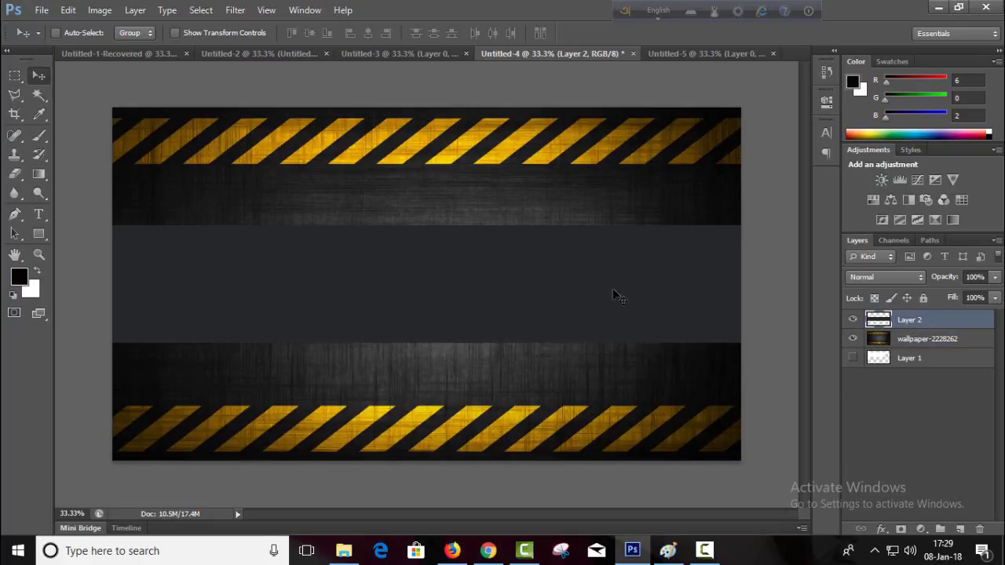
click(853, 320)
click(852, 319)
click(38, 94)
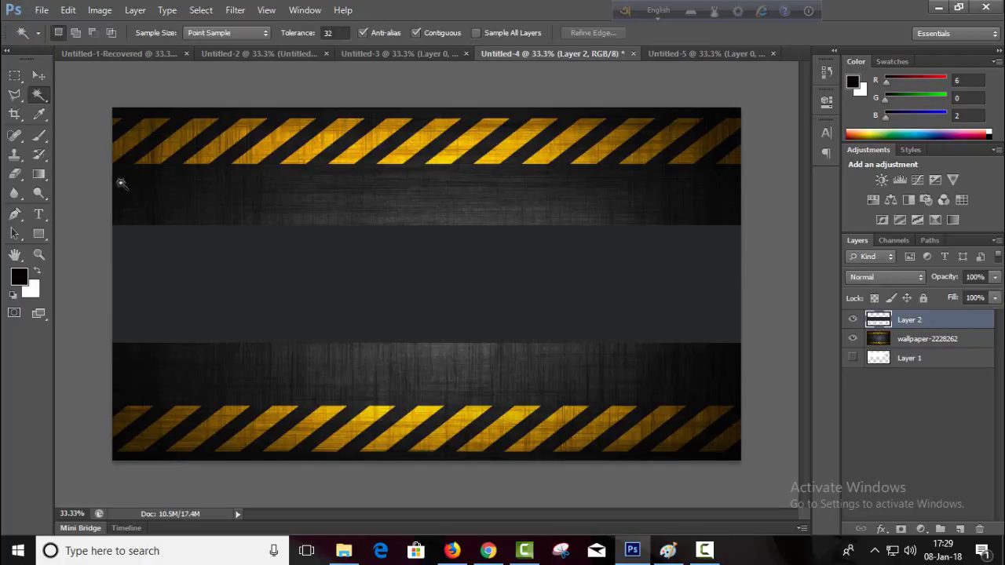
click(205, 248)
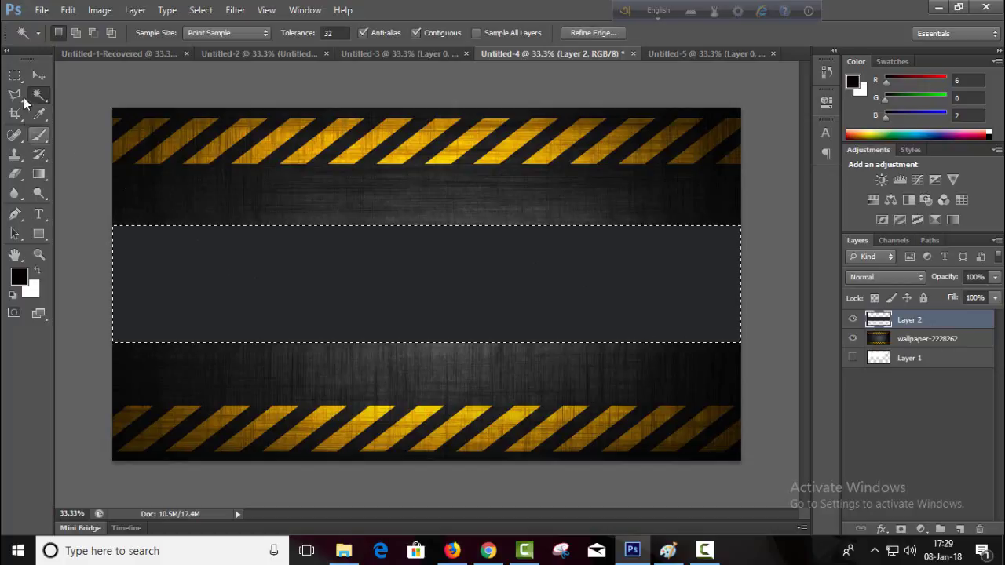
Step: Fill the selected strip with amber #c98a07 sampled from the wallpaper's stripes, in Normal mode at 100% opacity, and deselect
click(14, 76)
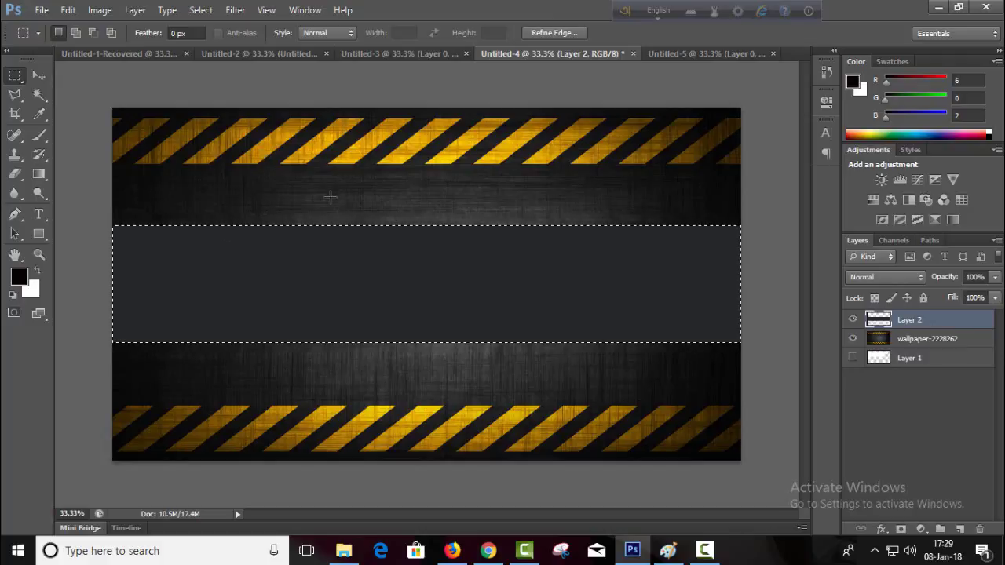
right_click(249, 265)
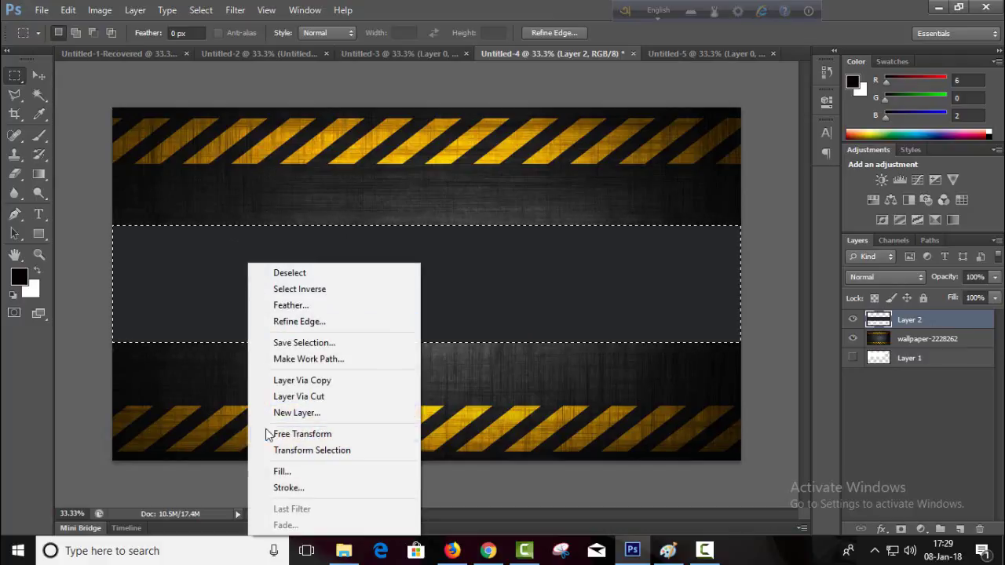
click(301, 476)
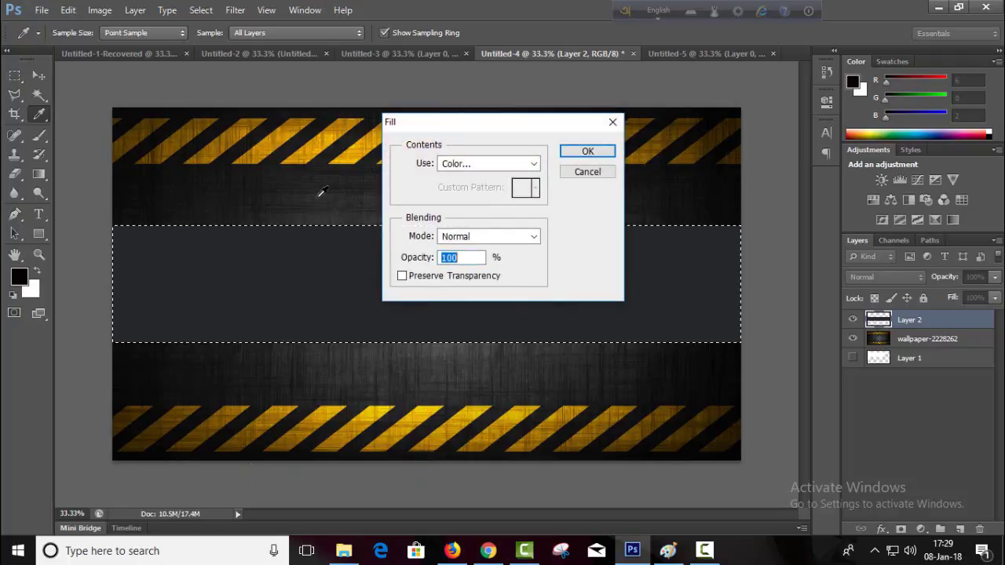
click(314, 142)
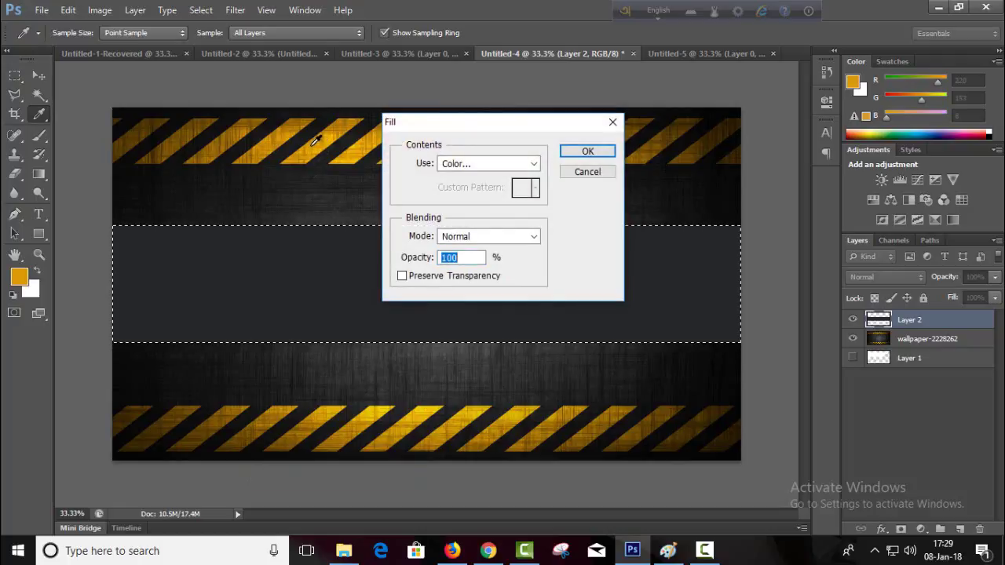
click(475, 167)
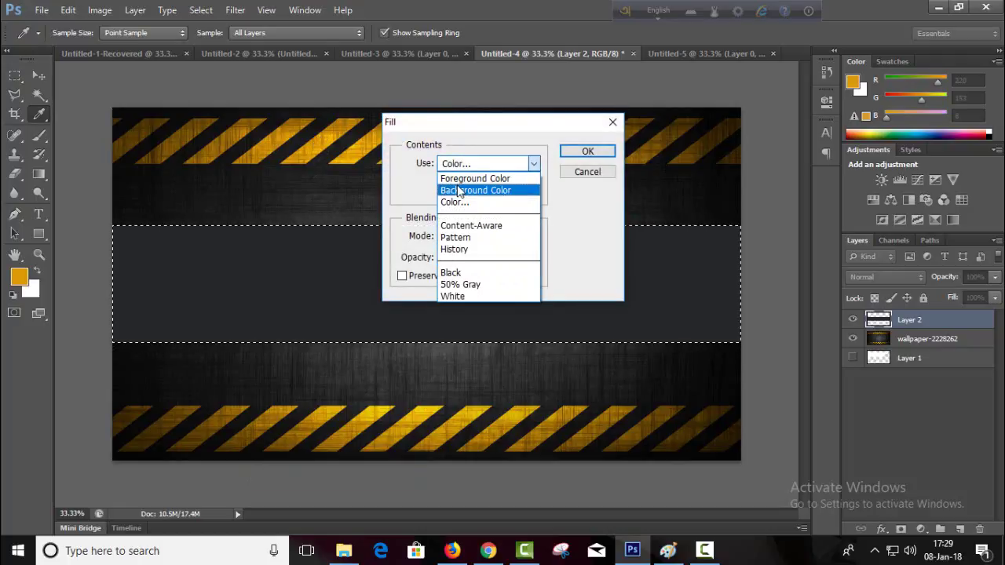
click(454, 202)
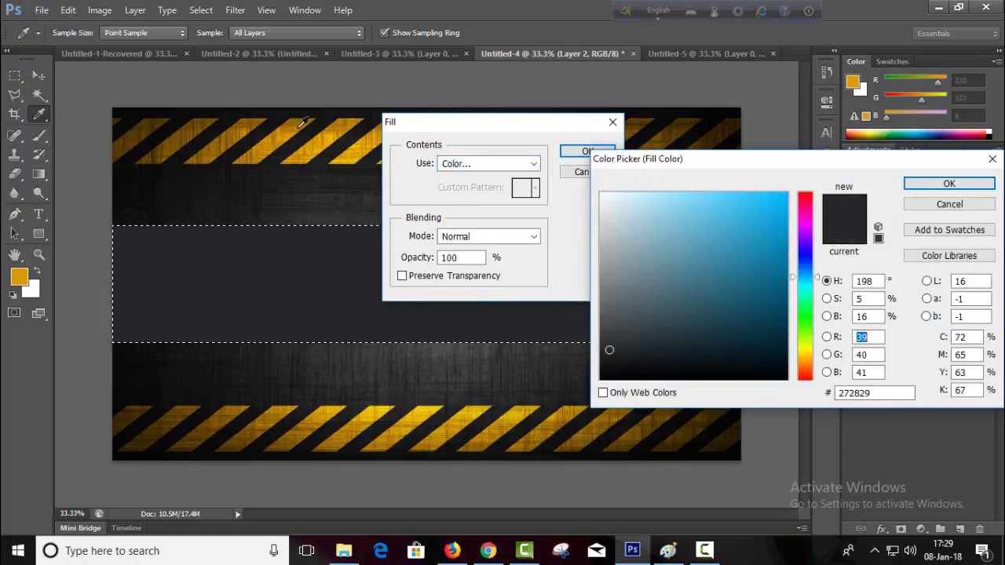
click(324, 138)
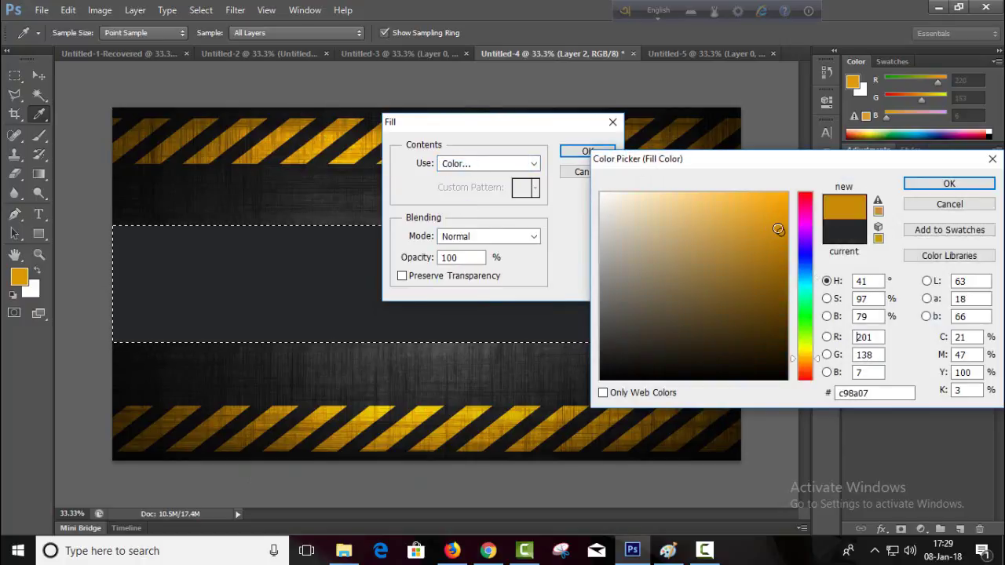
click(920, 186)
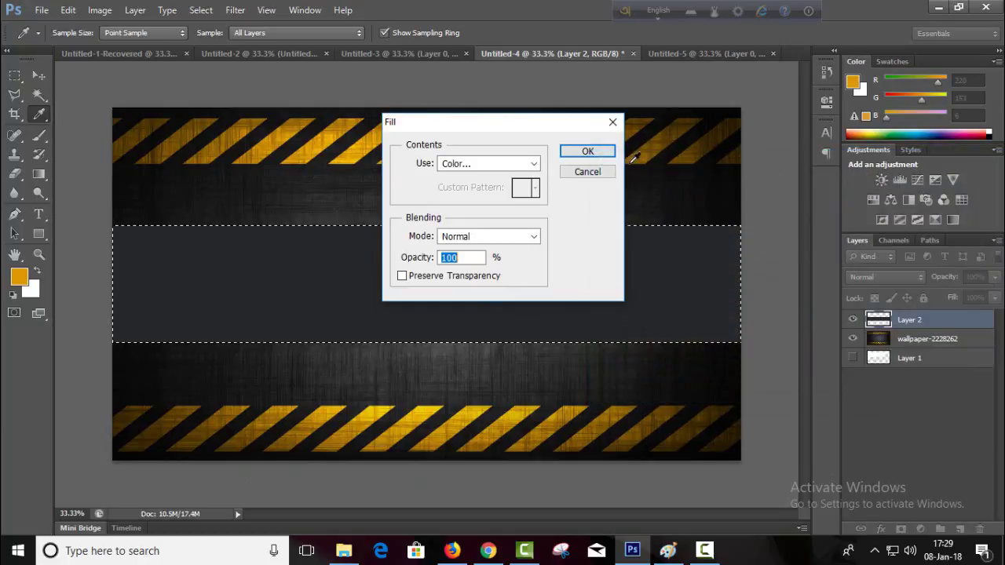
click(585, 151)
key(ctrl+d)
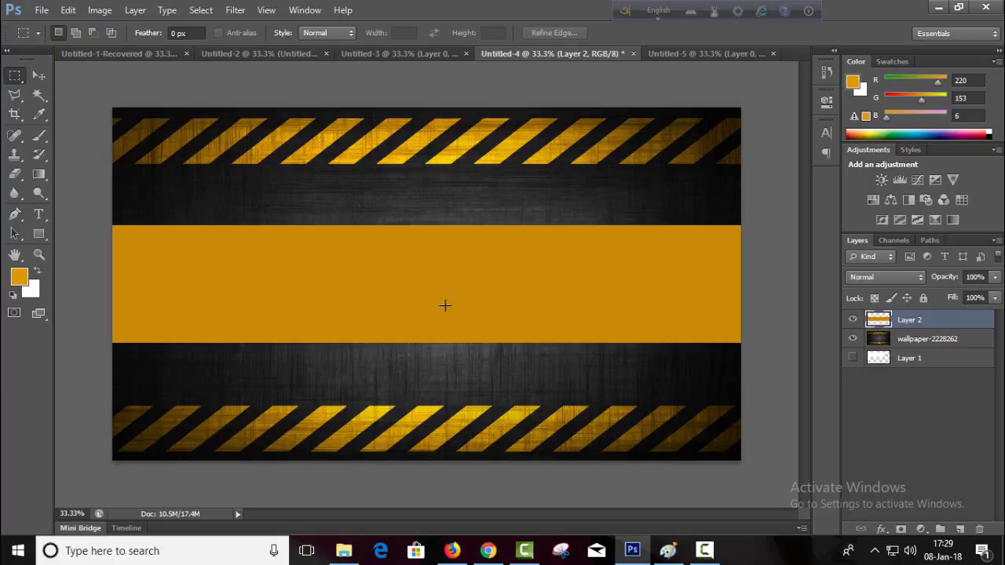
Step: Copy the text "Please Subscribe Our Youtube Channel For Your Daily Beauty Tips." from Untitled-2 and switch to Untitled-5
click(368, 53)
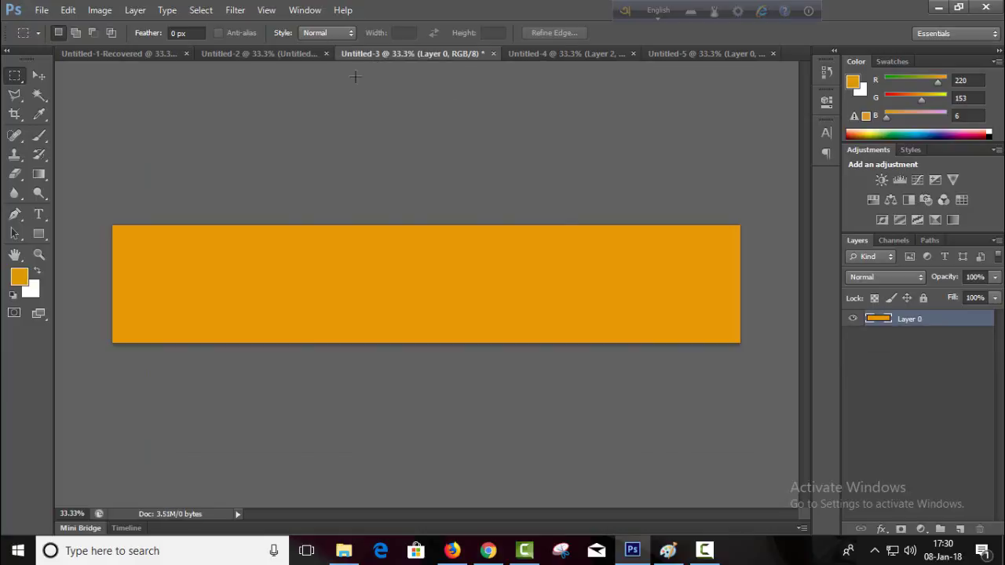
click(228, 55)
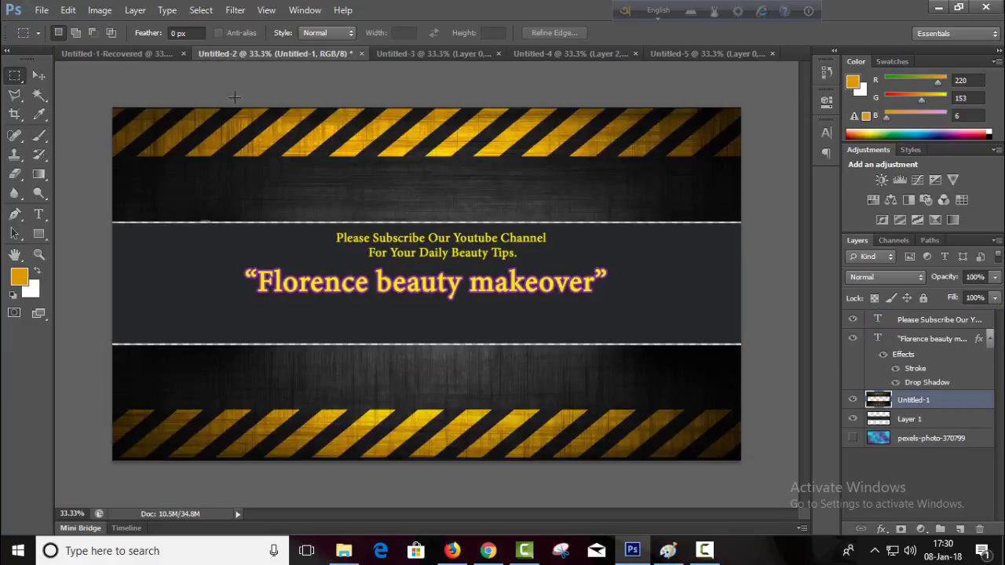
click(926, 339)
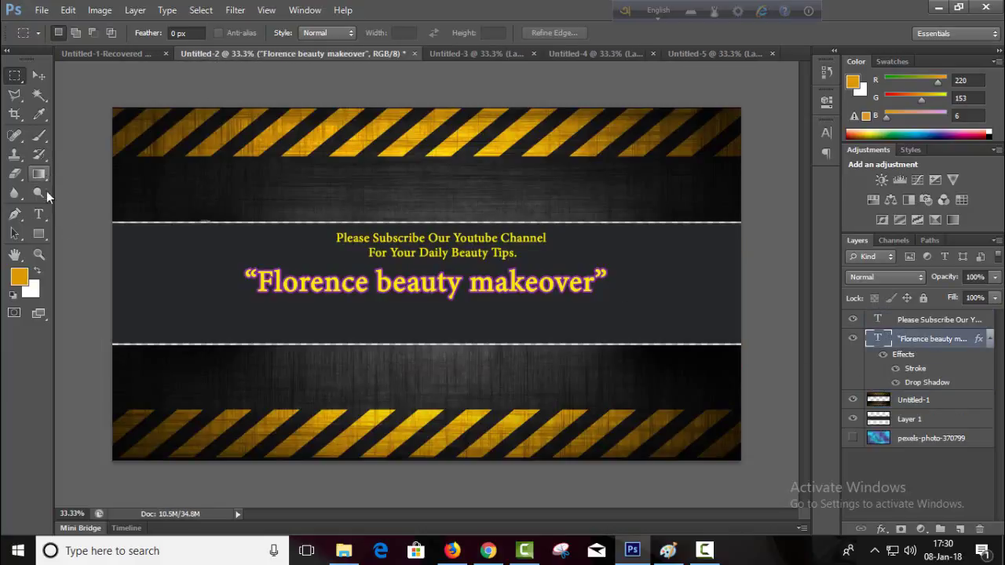
click(39, 213)
click(351, 236)
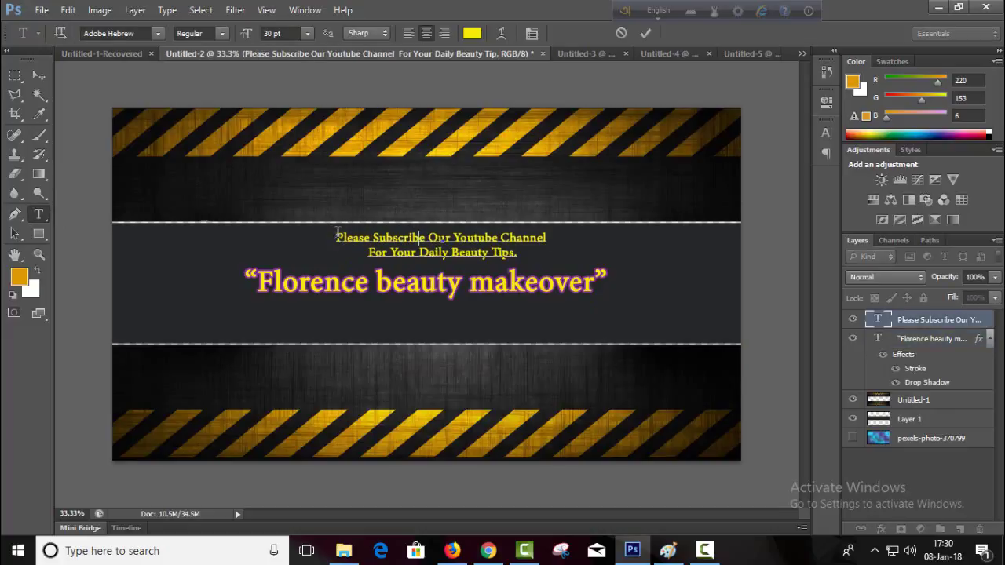
drag(332, 236, 572, 249)
key(ctrl+c)
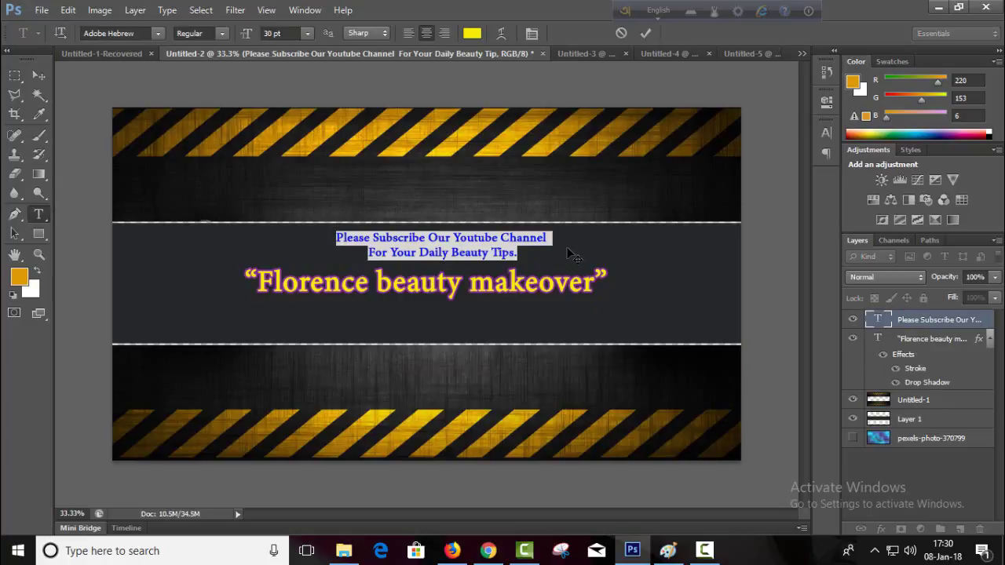
click(646, 34)
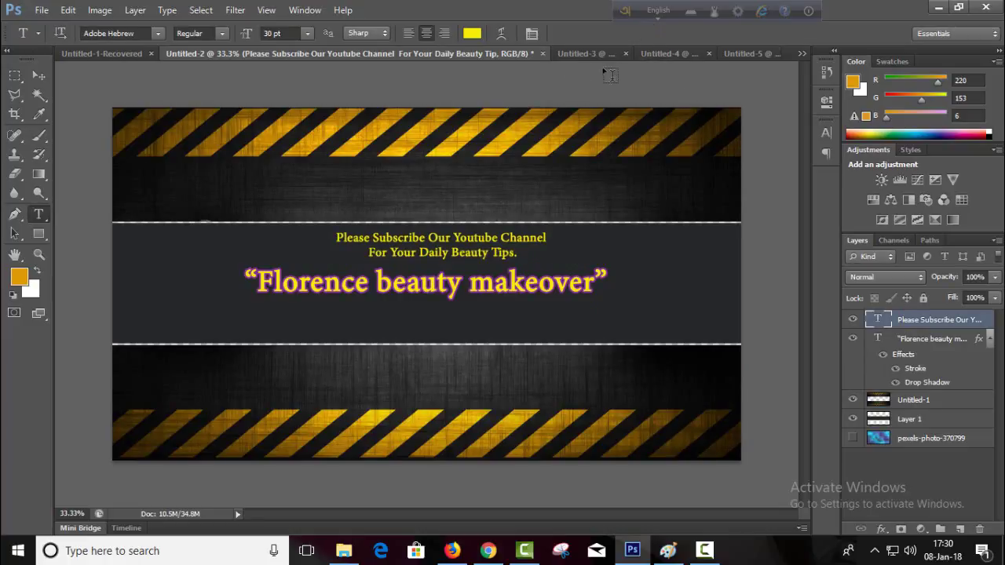
click(740, 52)
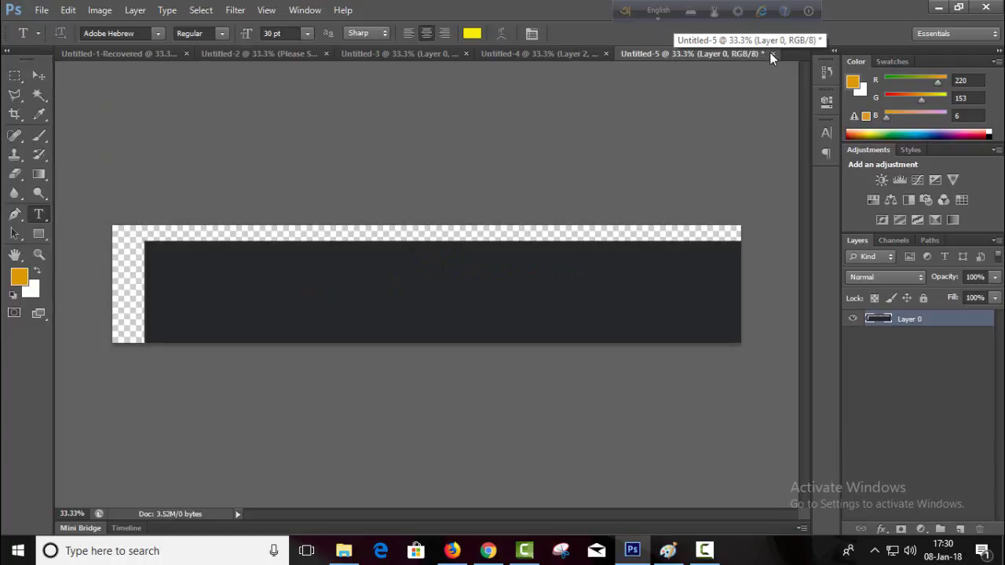
Step: Close Untitled-5 and paste the copied subscribe text as a new text layer on the amber strip in Untitled-4
click(771, 54)
click(477, 207)
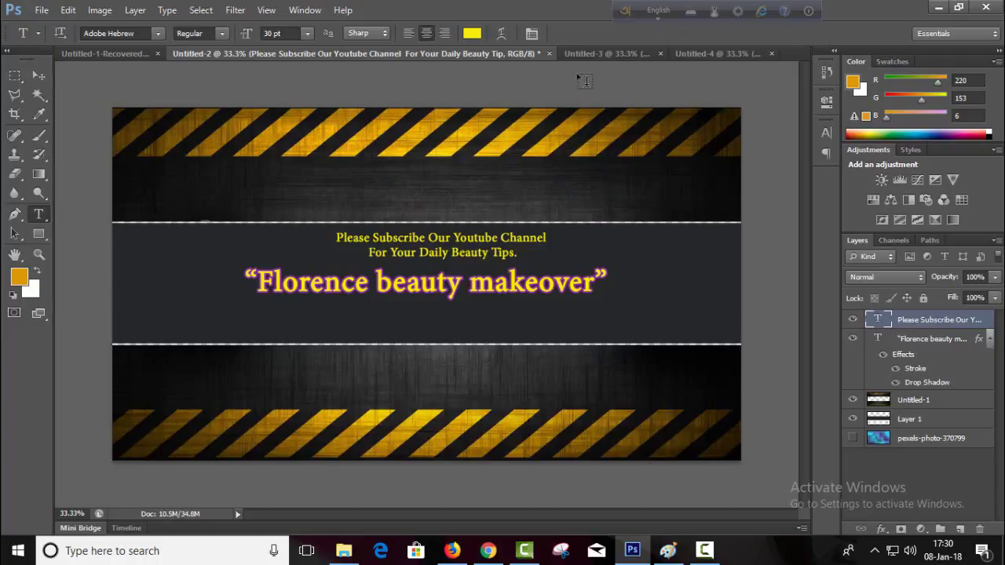
click(717, 54)
click(401, 249)
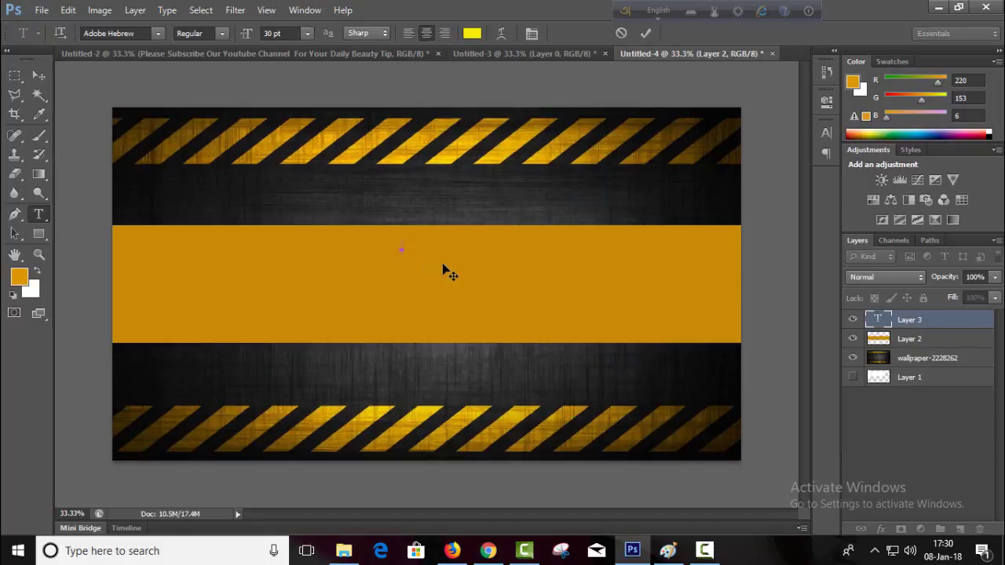
key(ctrl+v)
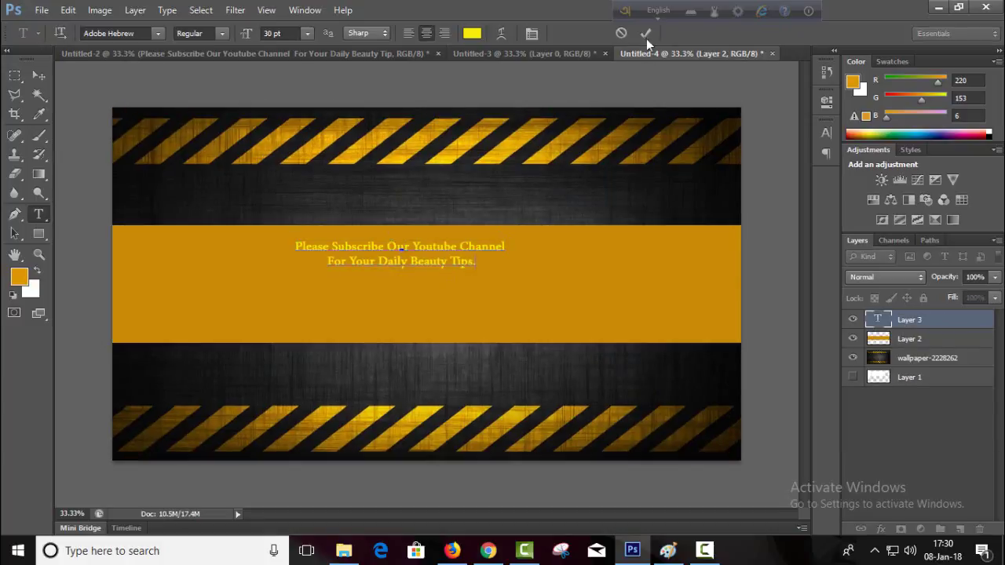
click(474, 36)
click(650, 32)
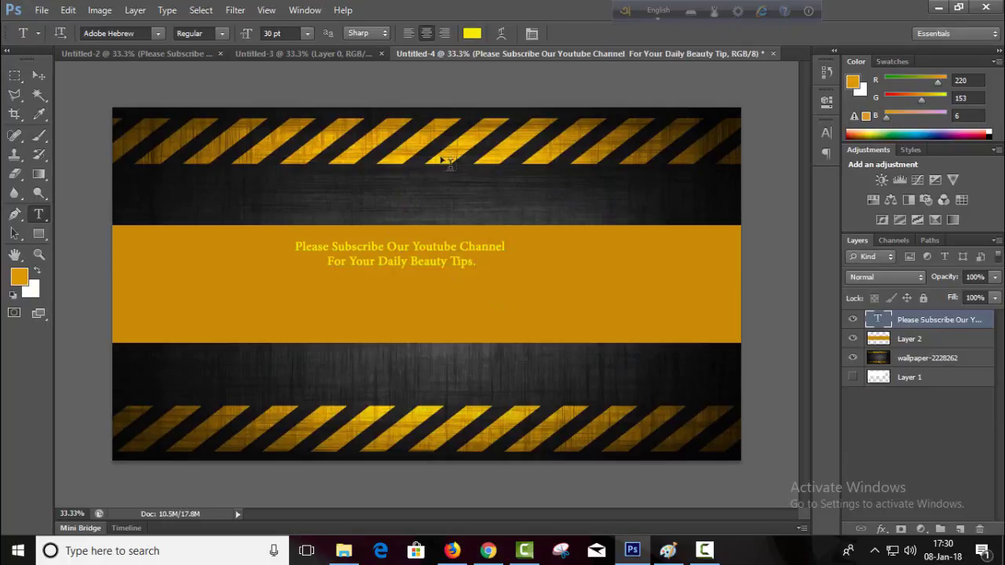
Step: Set the subscribe text's color to white #ffffff
click(474, 36)
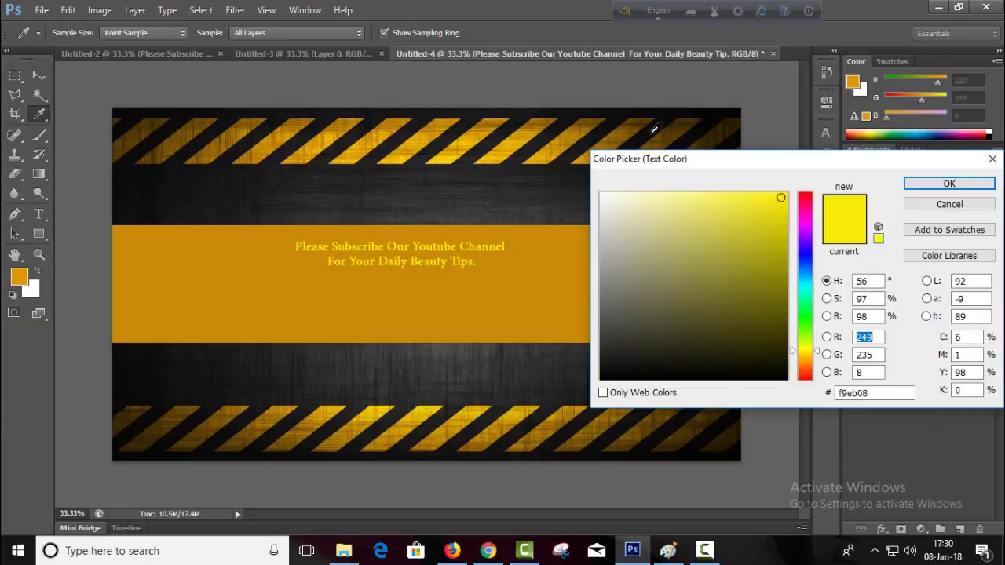
click(680, 204)
drag(646, 203, 596, 197)
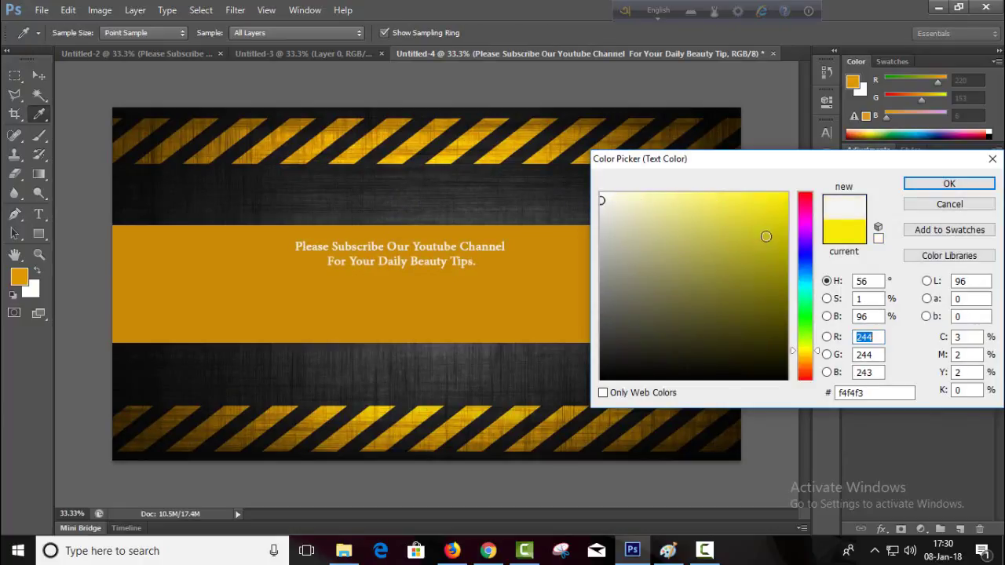
click(804, 224)
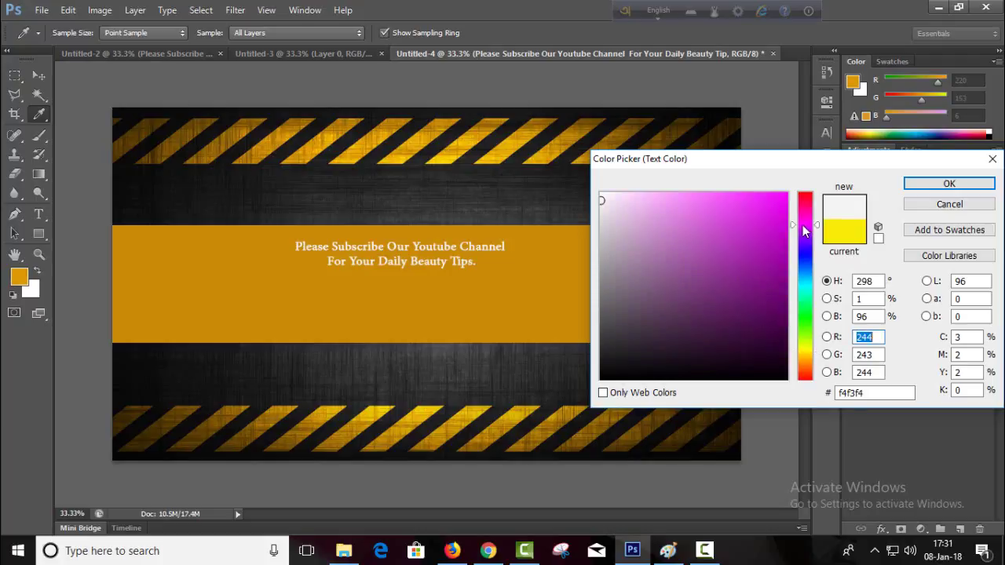
click(755, 217)
mouse_move(755, 217)
mouse_down()
mouse_move(767, 206)
mouse_move(652, 206)
mouse_move(600, 192)
mouse_up()
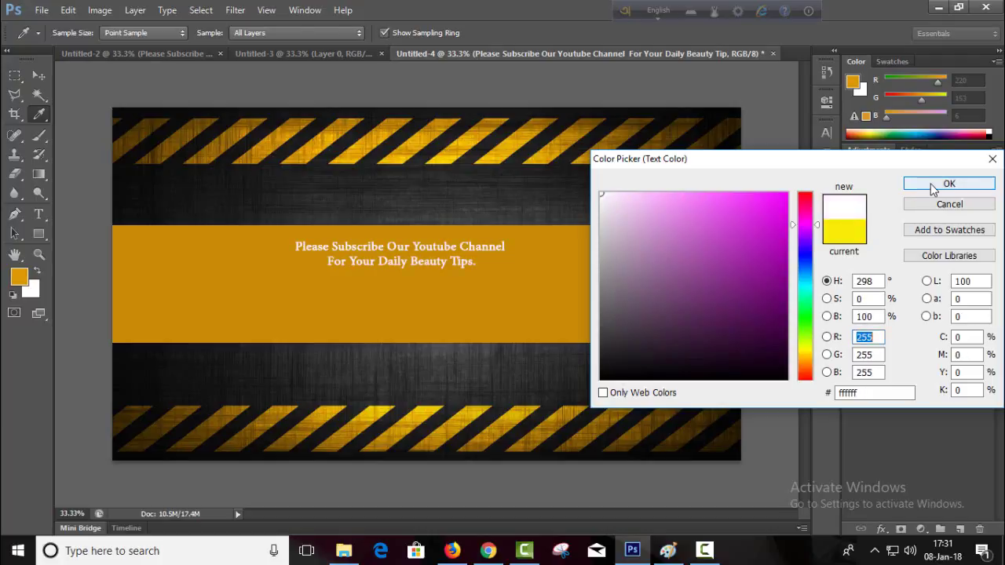
click(933, 184)
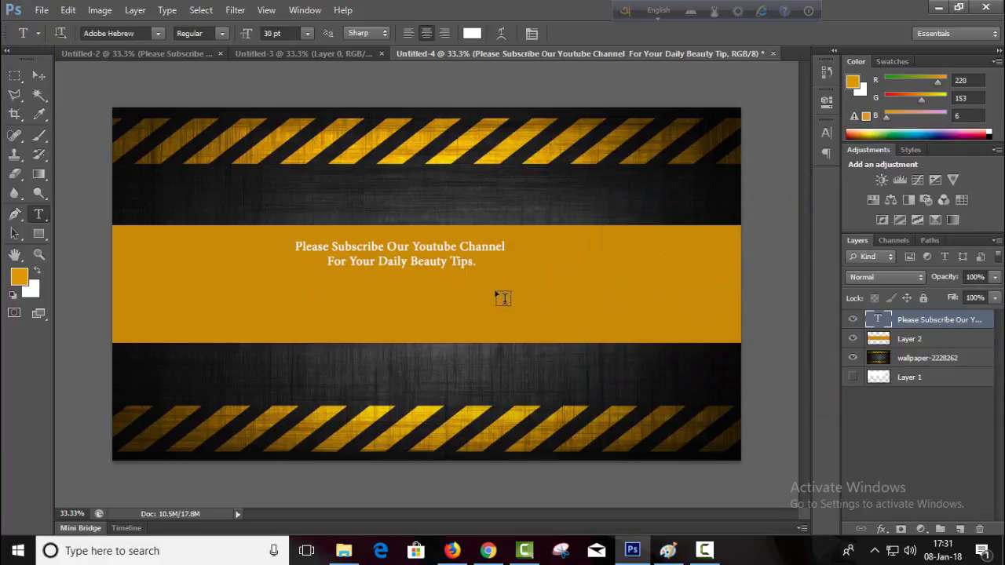
Step: Add a black 3 px outside stroke and a drop shadow to the subscribe text layer
click(881, 529)
click(911, 396)
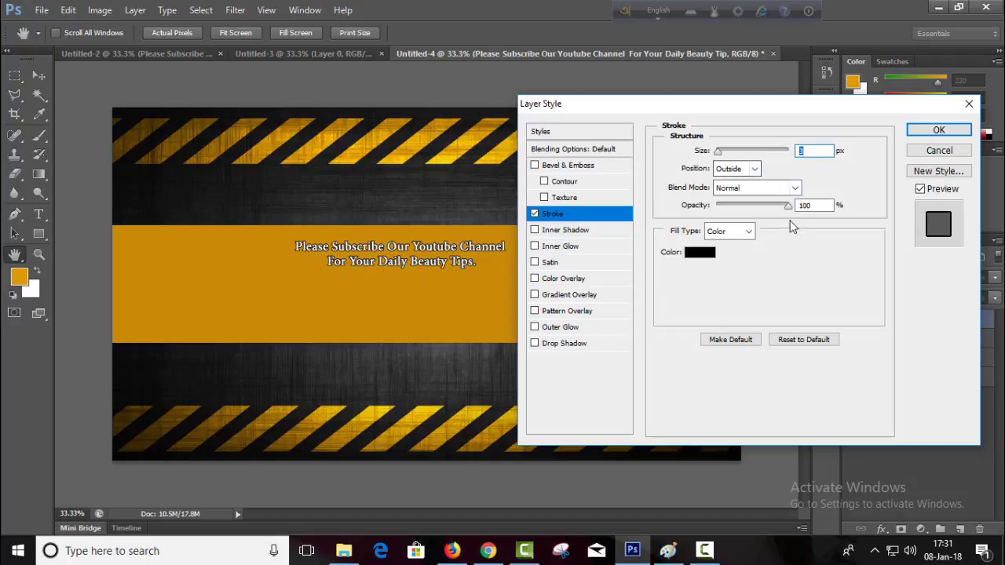
click(534, 343)
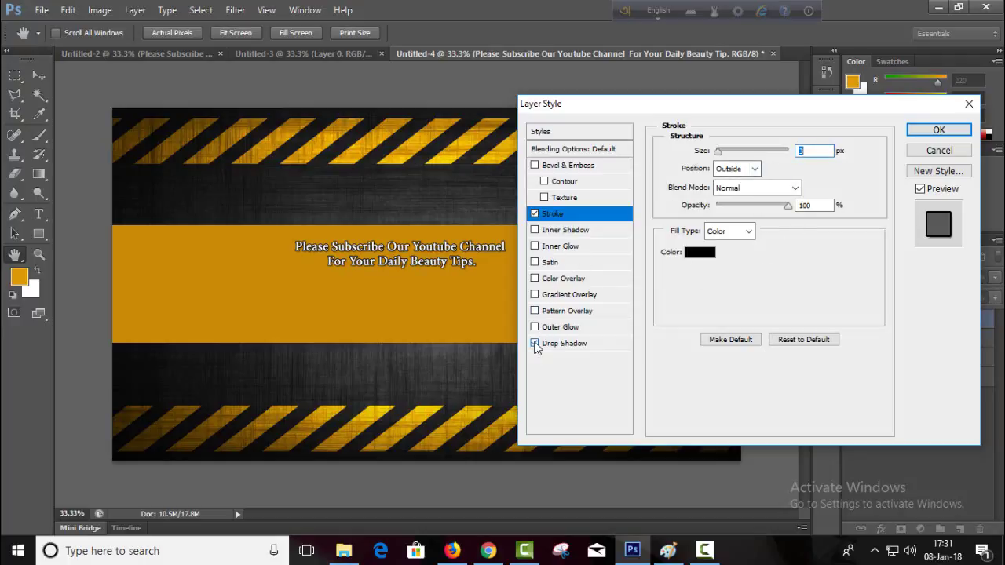
click(934, 130)
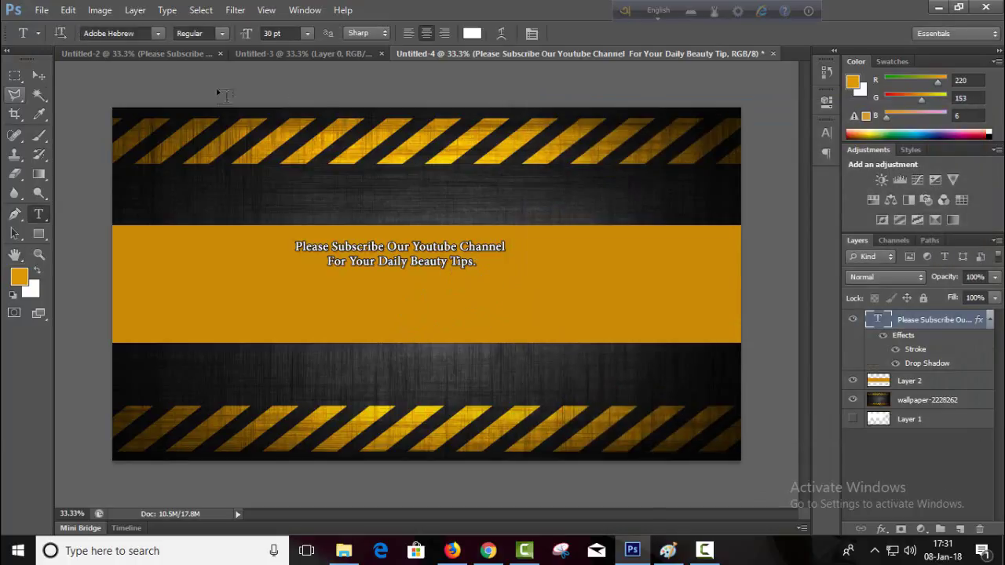
Step: Align the subscribe text, Layer 2 and the wallpaper layer on their vertical and horizontal centers
click(910, 382)
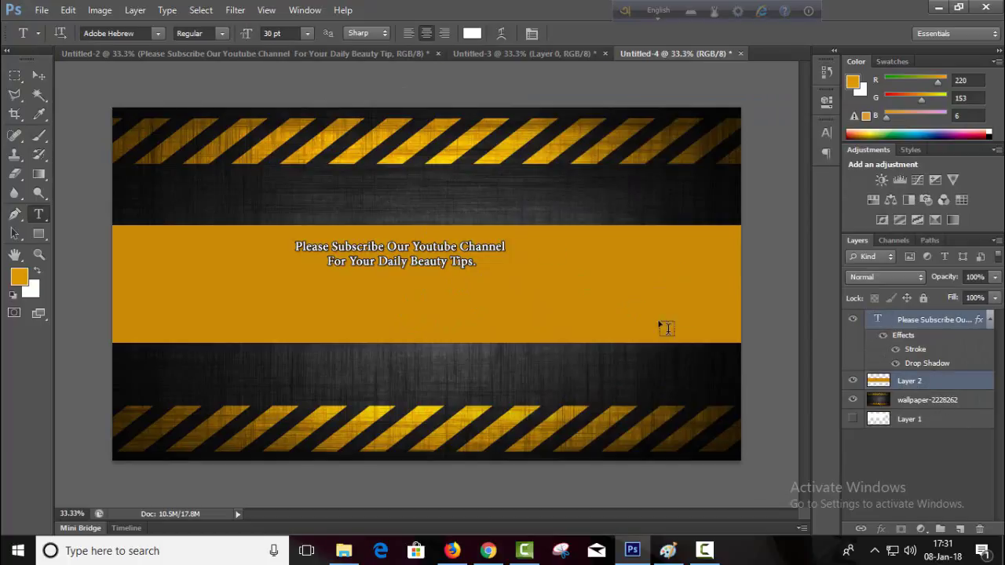
shift+click(899, 401)
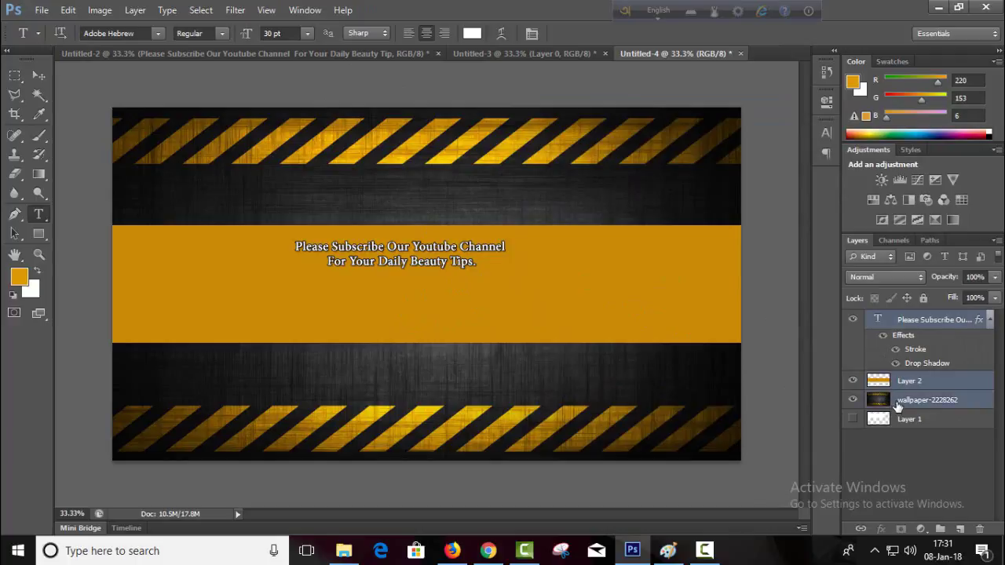
click(425, 34)
click(37, 76)
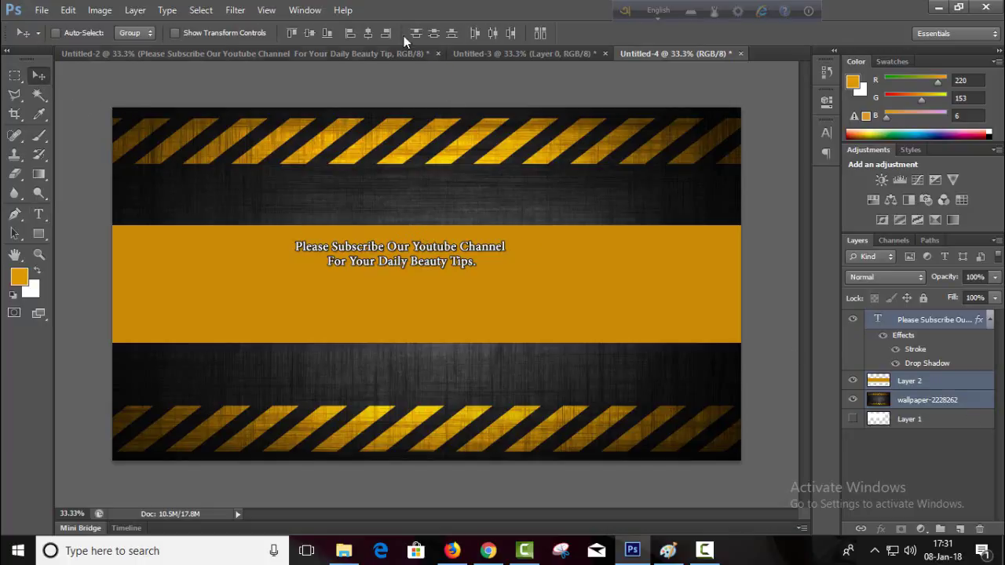
click(327, 32)
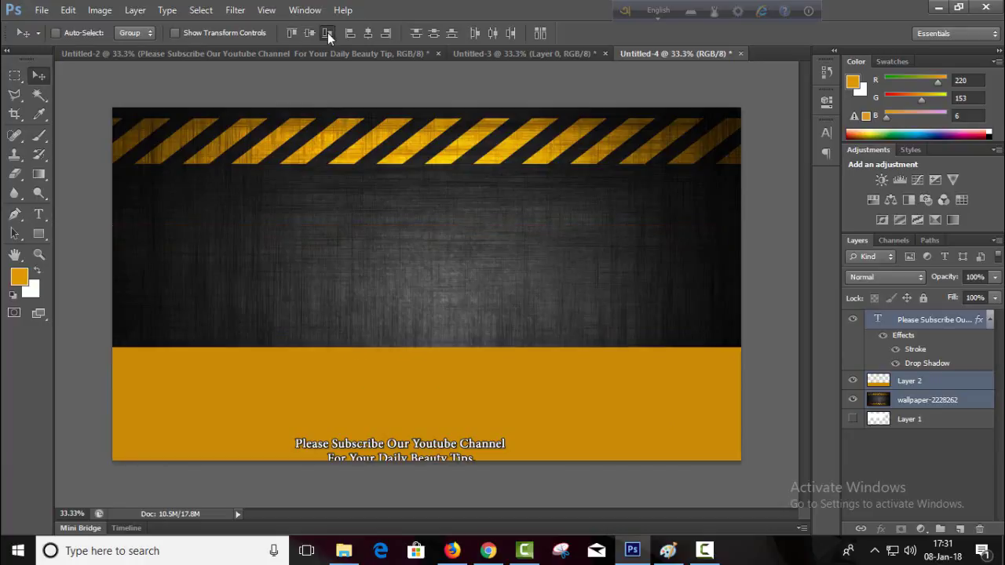
click(310, 33)
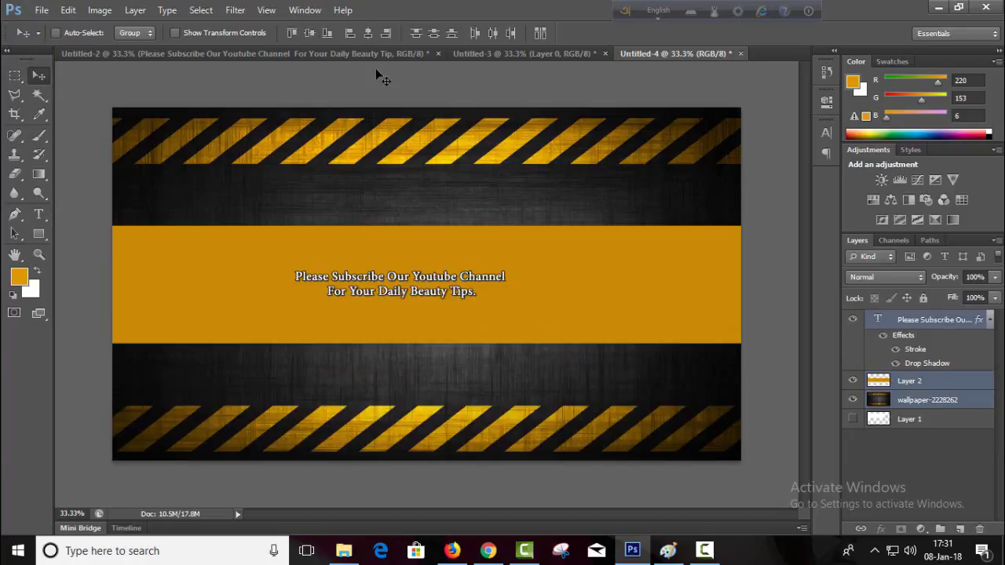
click(353, 37)
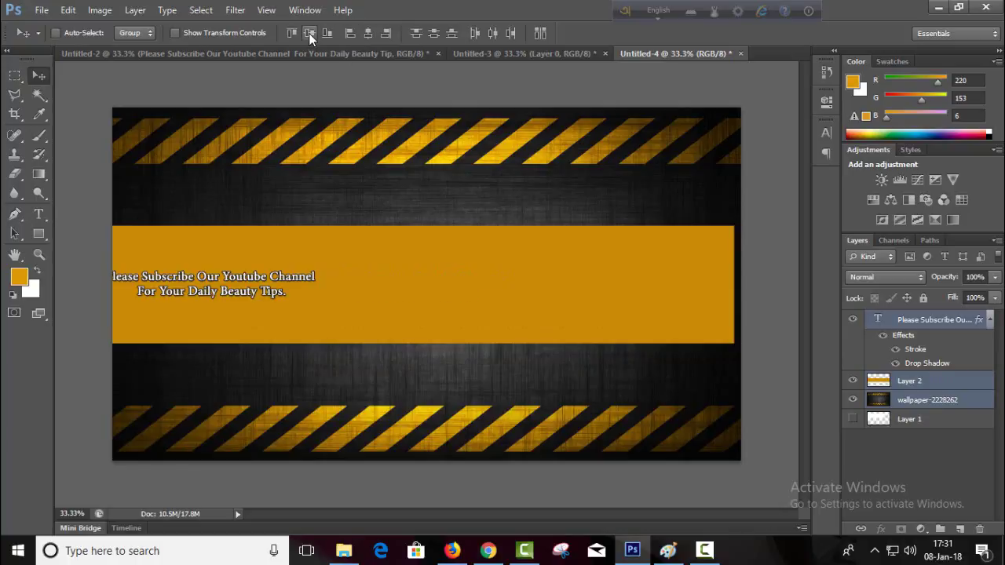
click(367, 34)
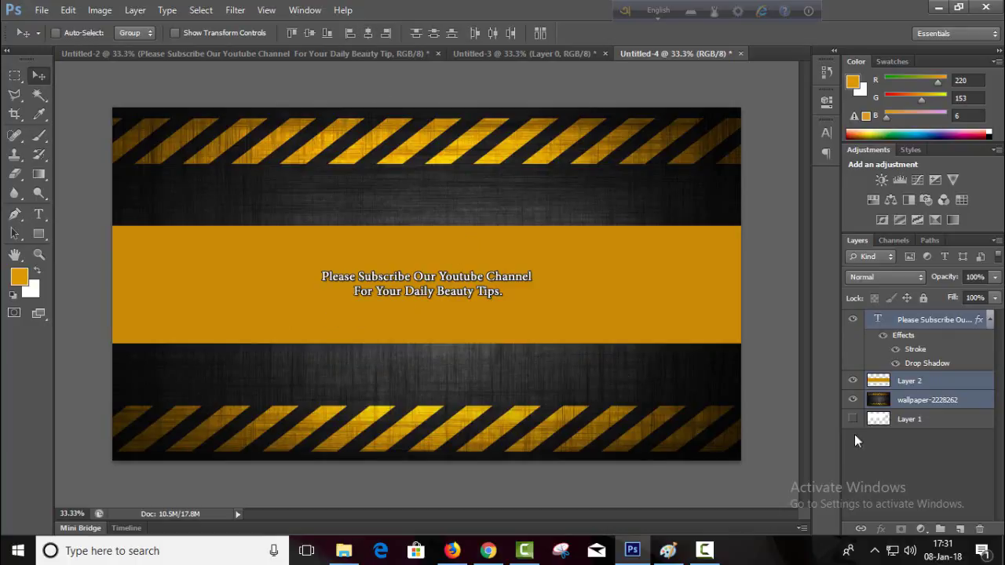
Step: Nudge only the subscribe text layer straight up until it sits near the amber strip's upper edge
click(930, 322)
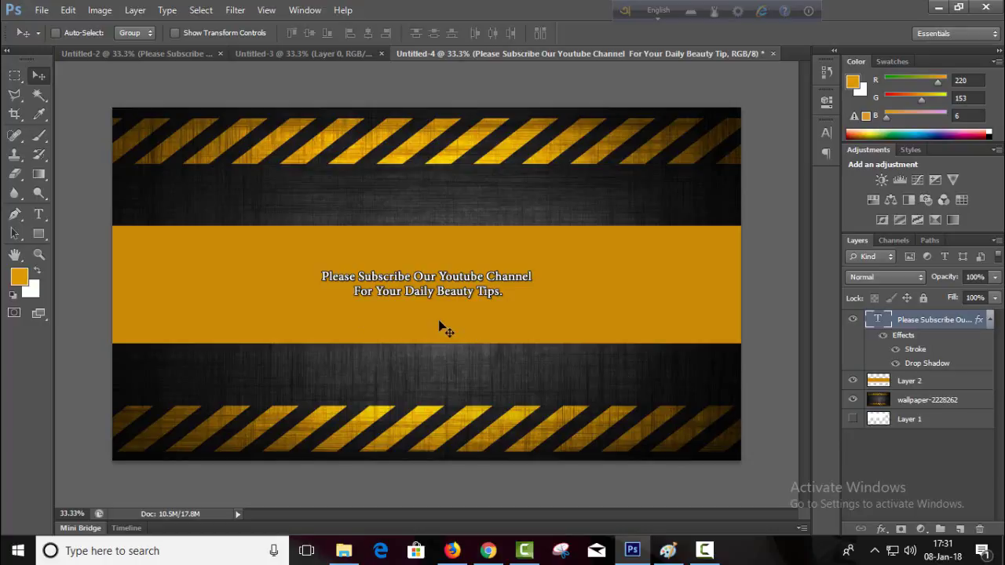
key(Up)
key(Up)
key(Up)
key(Up)
key(Up)
key(Up)
key(Up)
key(Up)
key(Up)
key(Up)
key(Up)
key(Up)
key(Up)
key(Up)
key(Up)
key(Up)
key(Up)
key(Up)
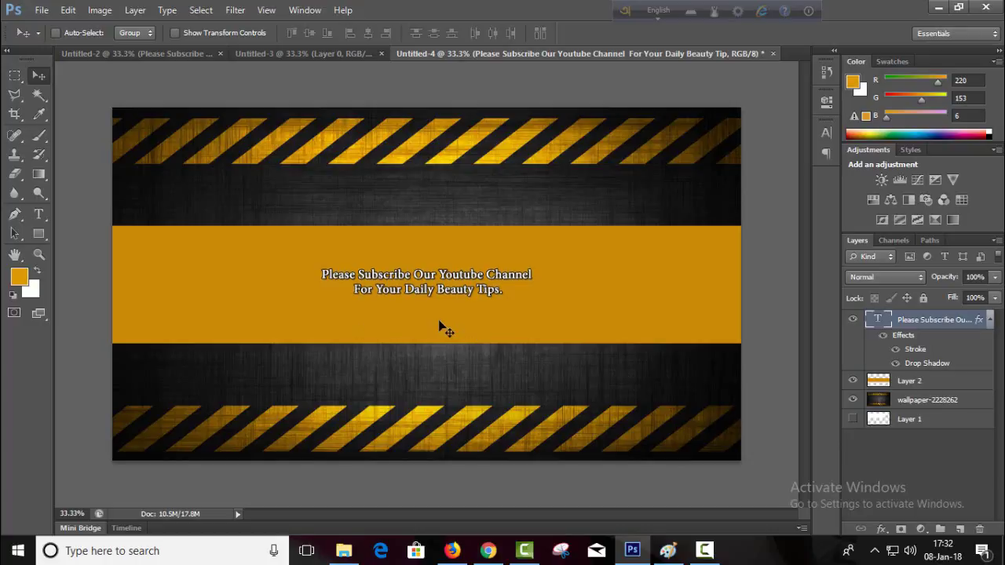
key(shift+Up)
key(shift+Up)
key(shift+Up)
key(shift+Up)
key(shift+Up)
key(shift+Up)
key(shift+Up)
key(shift+Up)
key(shift+Up)
key(shift+Up)
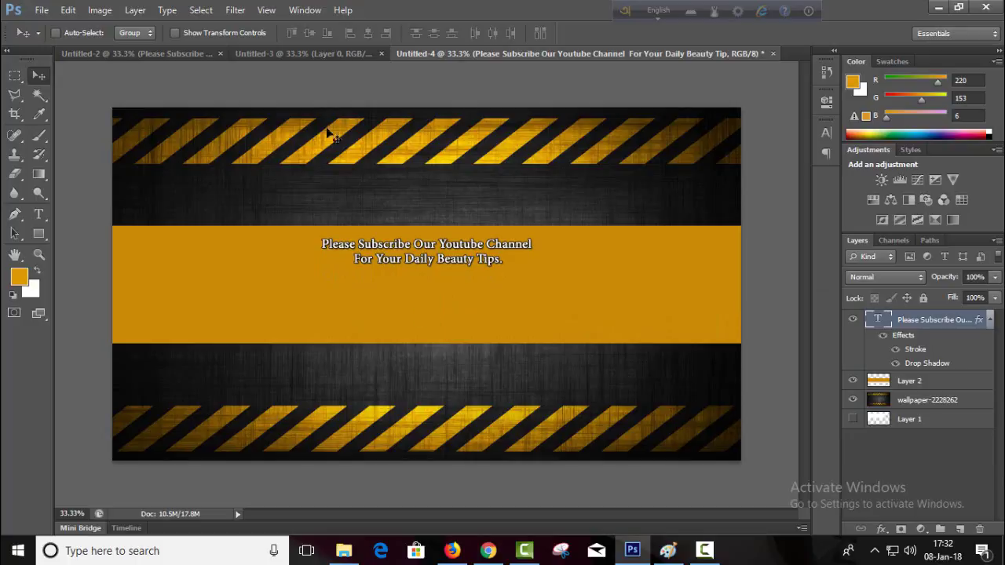
Step: Copy the "Florence beauty makeover" text layer from Untitled-2 into Untitled-4 and place it just below the subscribe text
click(303, 52)
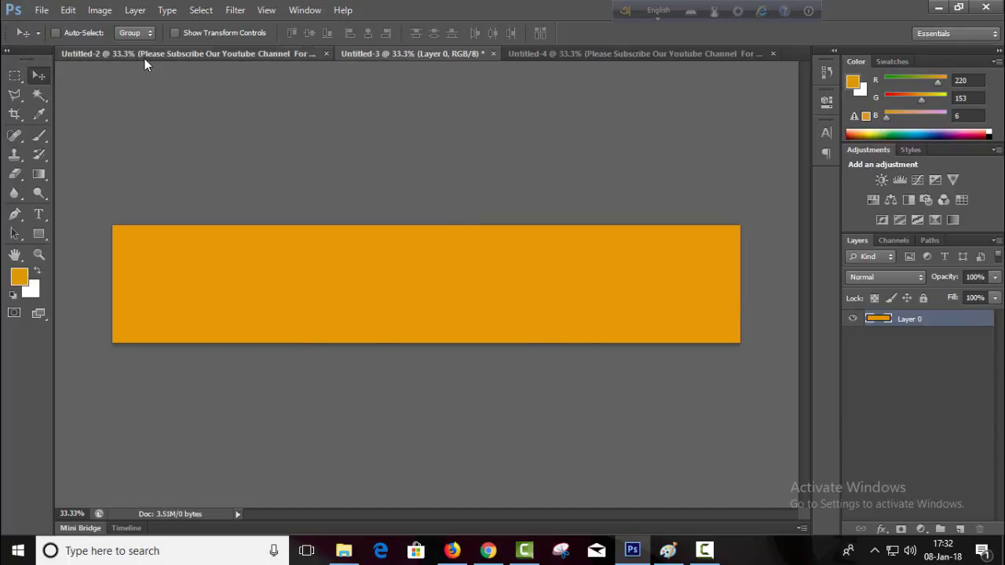
click(143, 55)
drag(439, 289, 446, 291)
click(942, 339)
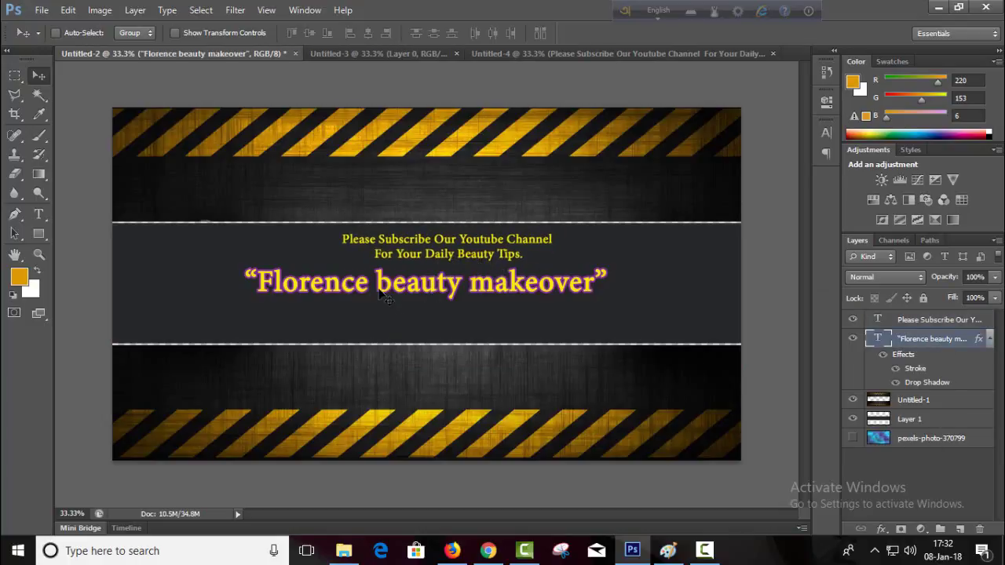
drag(388, 300, 414, 307)
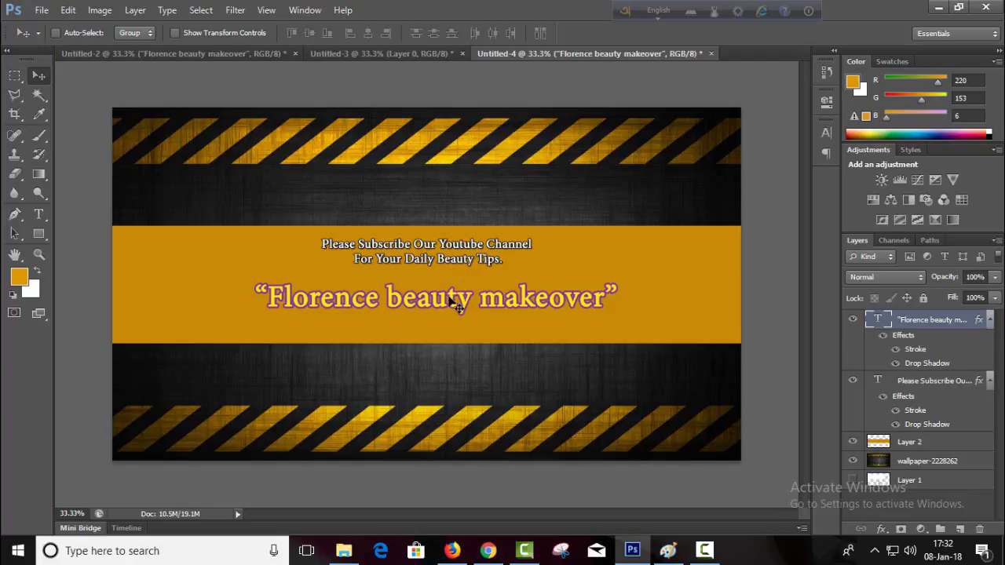
drag(454, 303, 453, 292)
drag(455, 296, 458, 288)
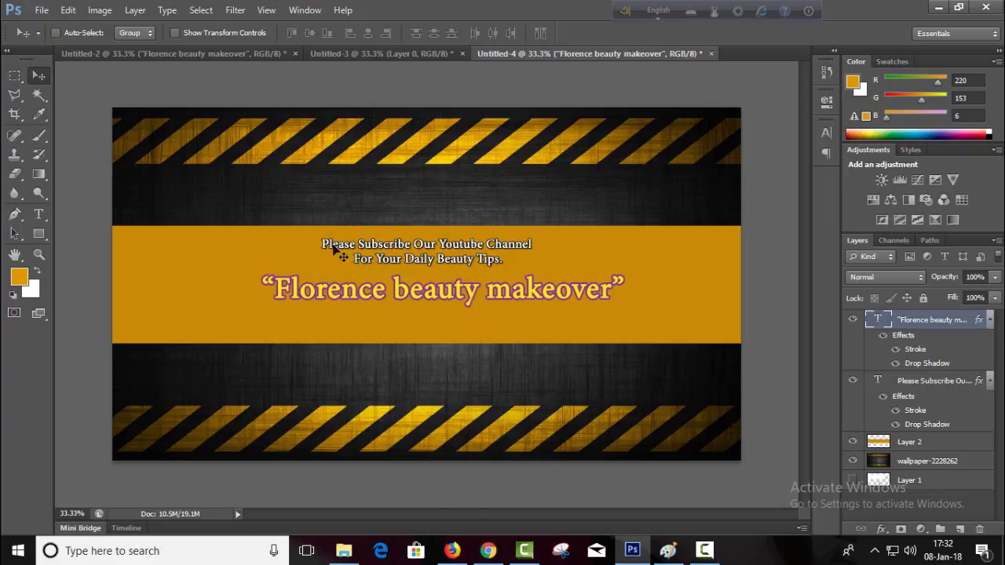
click(633, 551)
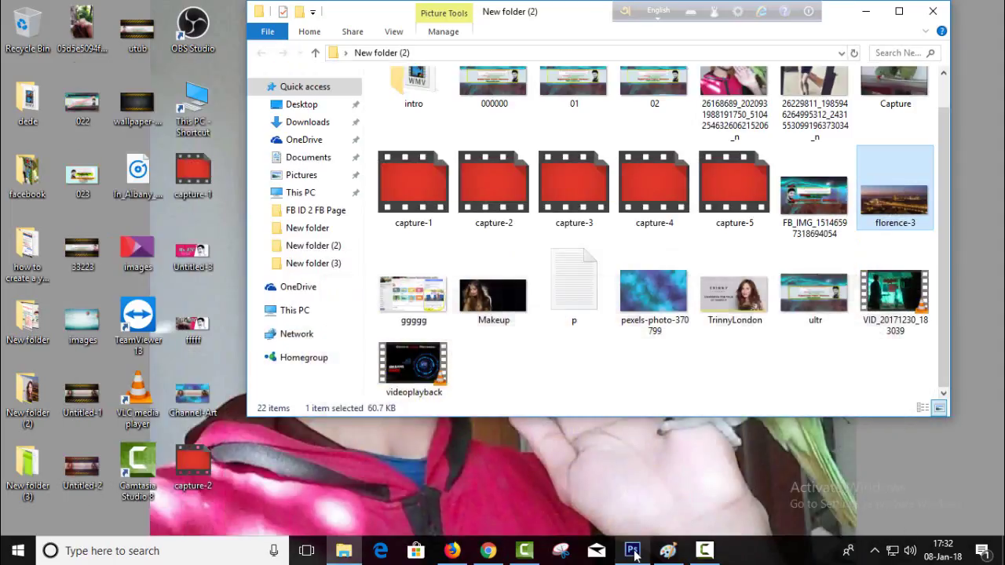
click(633, 551)
click(704, 551)
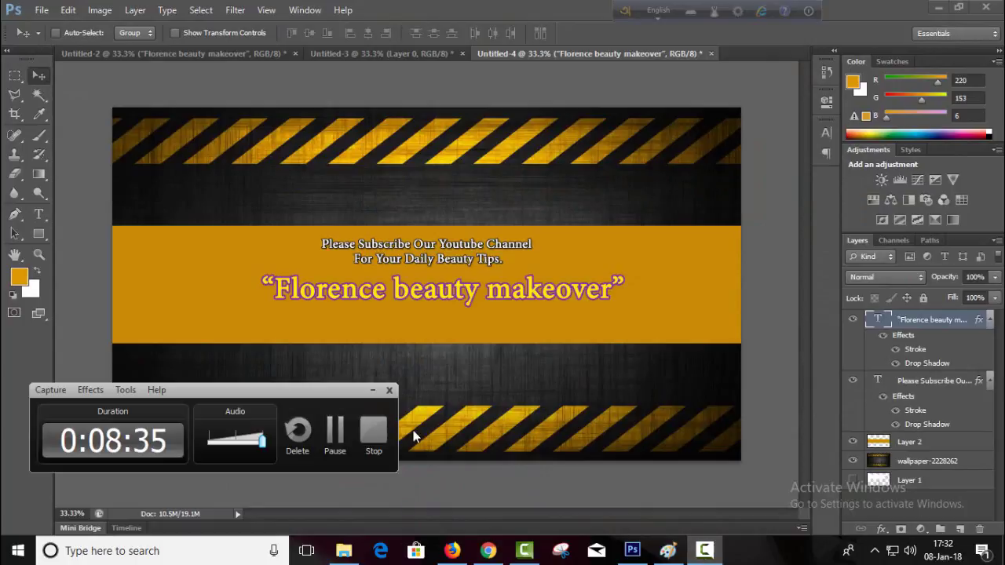
click(337, 431)
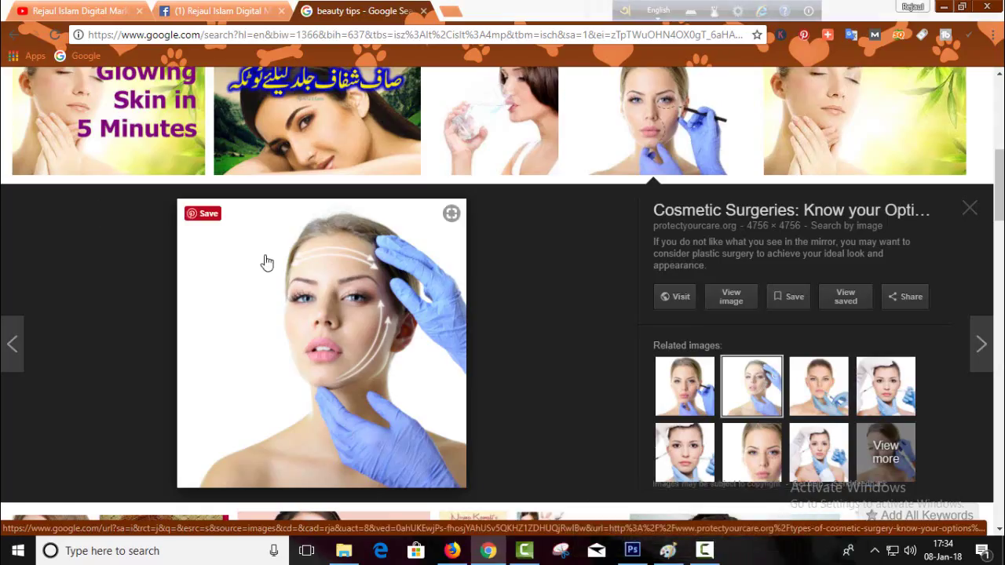
Step: Switch from the browser to Photoshop and paste the copied woman's face picture directly above Layer 2 in Untitled-4
click(632, 550)
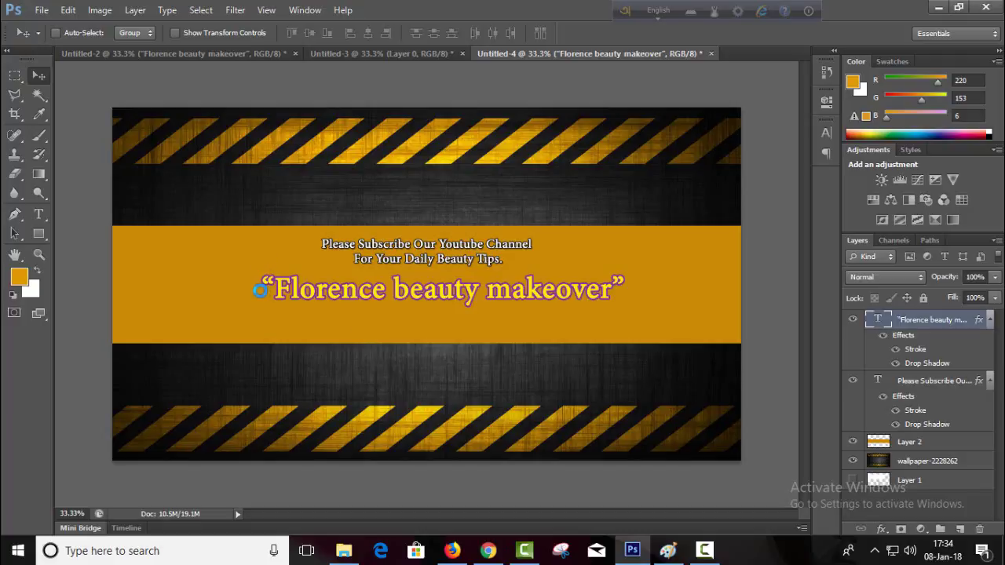
right_click(260, 290)
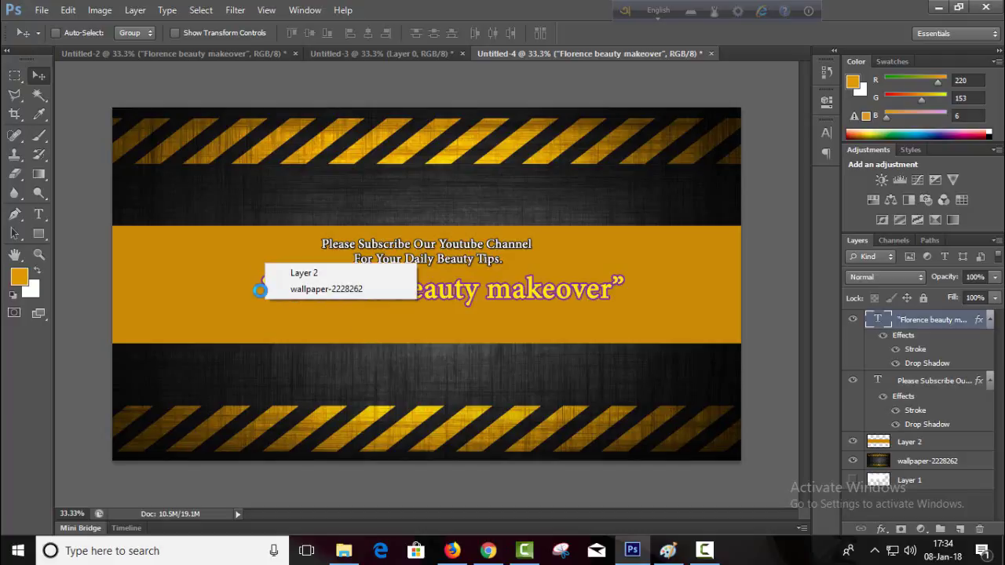
click(228, 314)
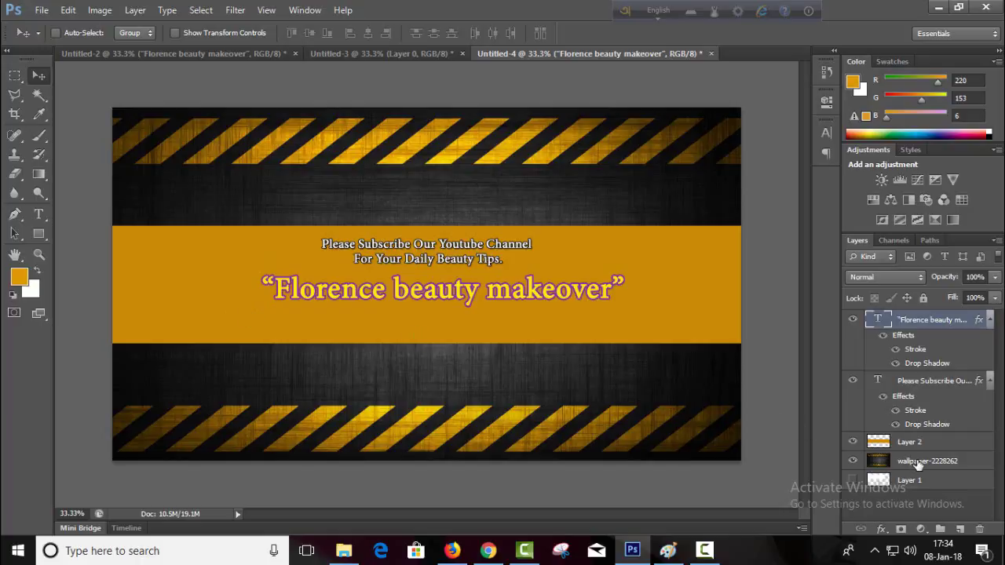
click(918, 465)
click(883, 444)
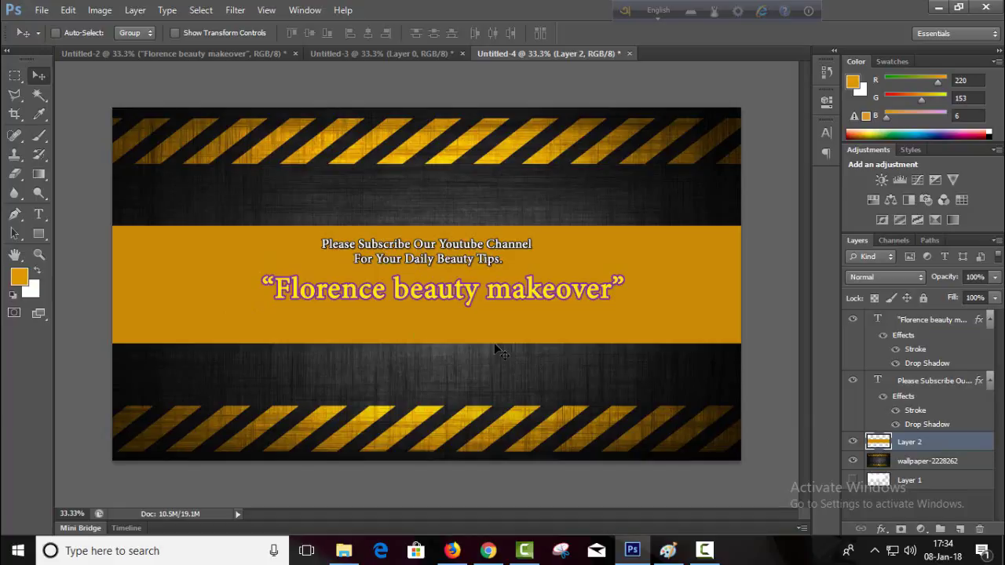
key(ctrl+v)
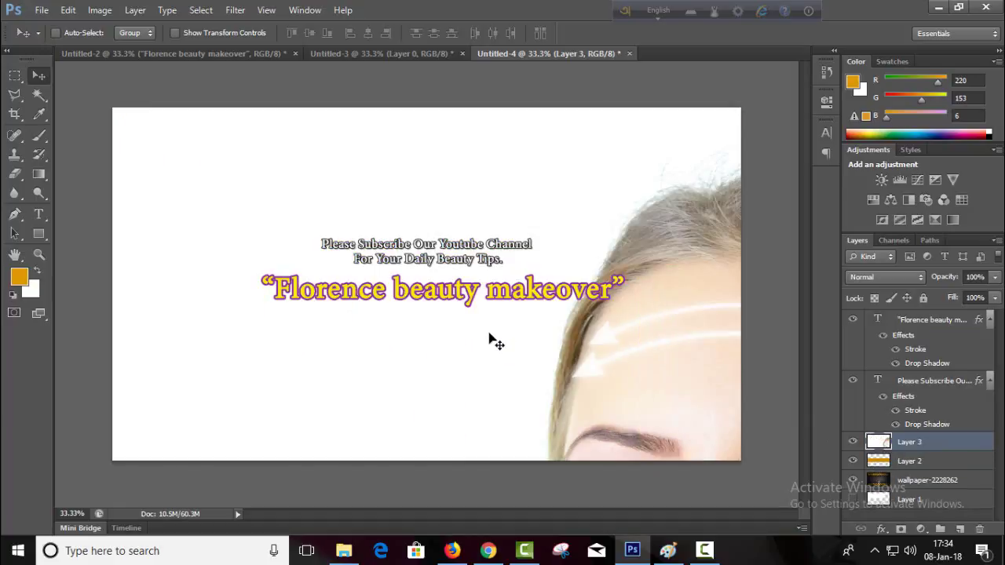
key(ctrl+minus)
key(ctrl+minus)
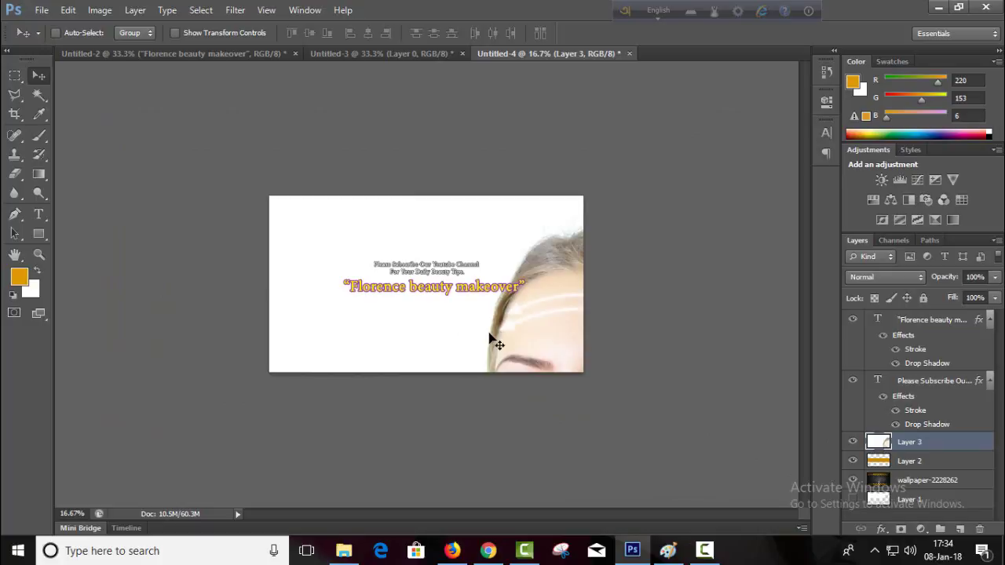
Step: Shrink the pasted face picture on Layer 3 proportionally to about 12% and bring it onto the left part of the amber strip
key(ctrl+t)
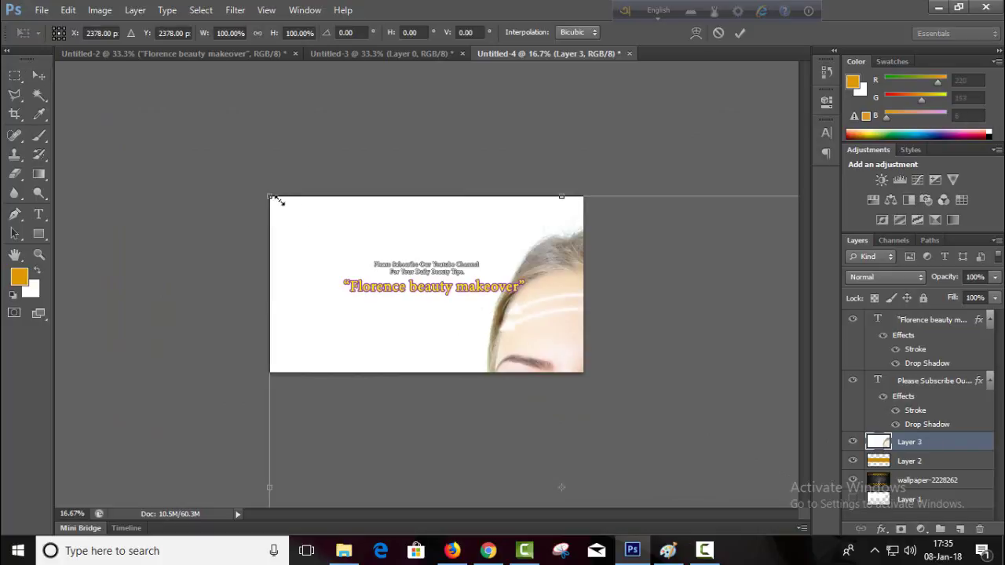
drag(278, 201, 499, 426)
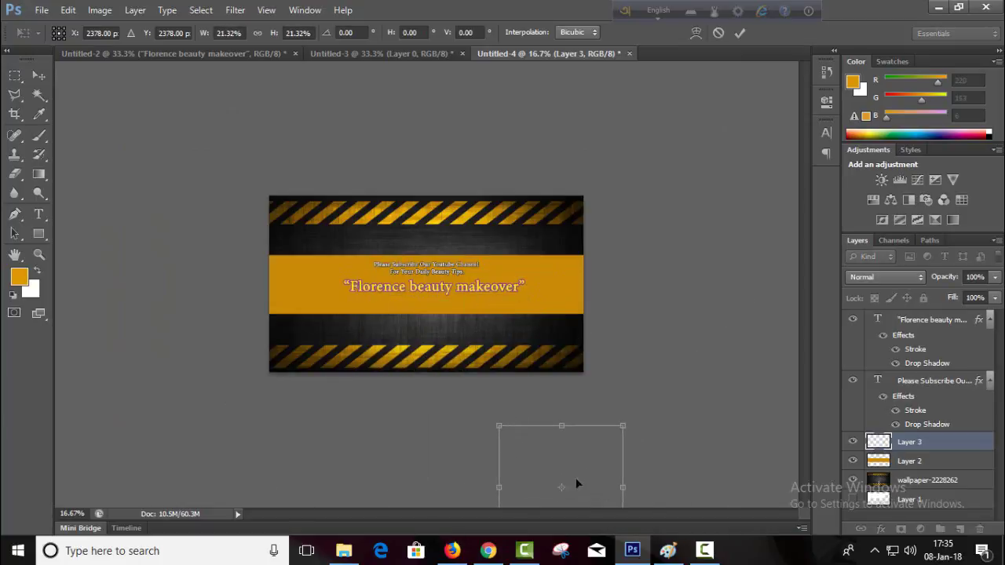
drag(571, 468, 354, 272)
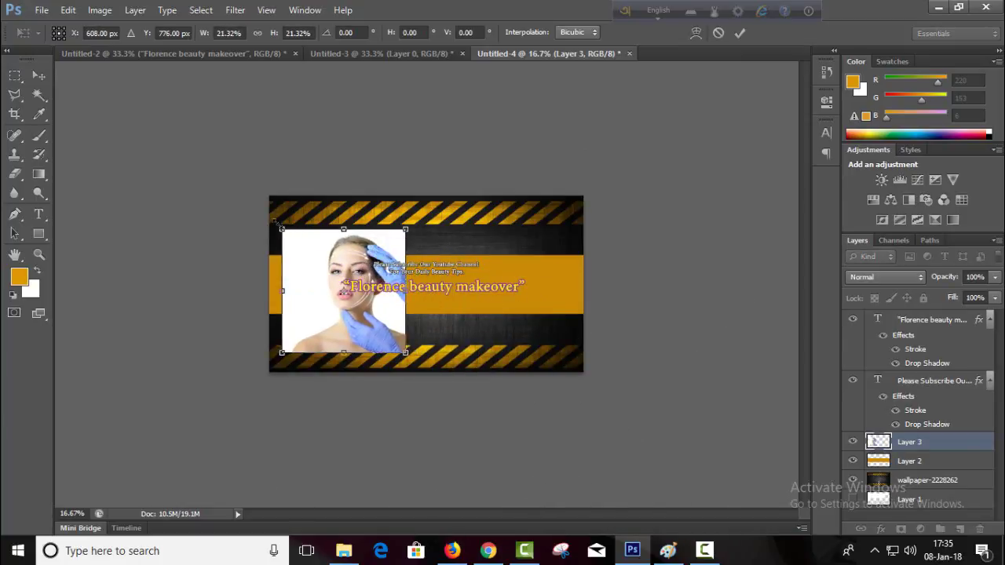
drag(281, 230, 314, 268)
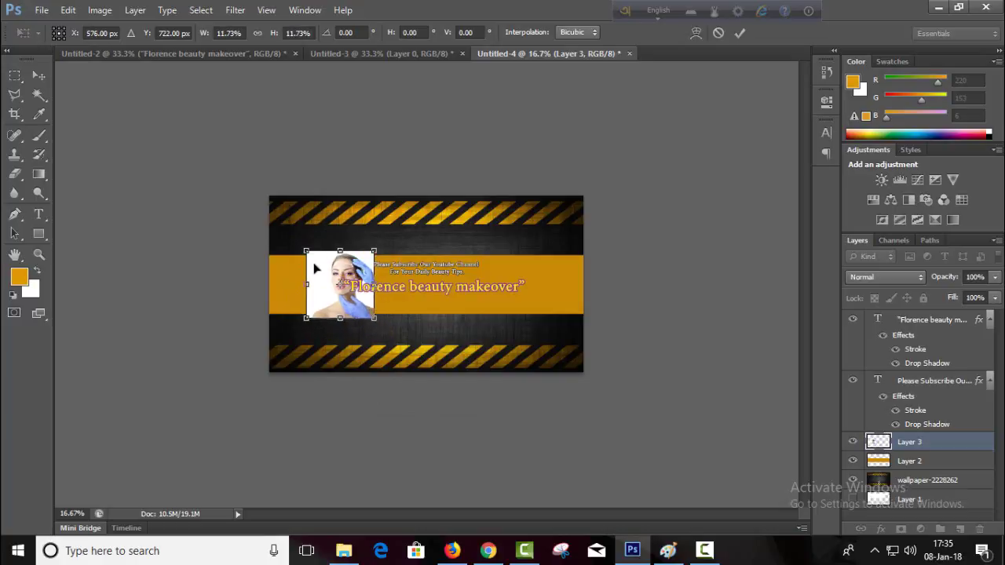
Step: Move the face picture to the right end of the amber strip and scale it proportionally to about 9.8%
key(ctrl+plus)
key(ctrl+plus)
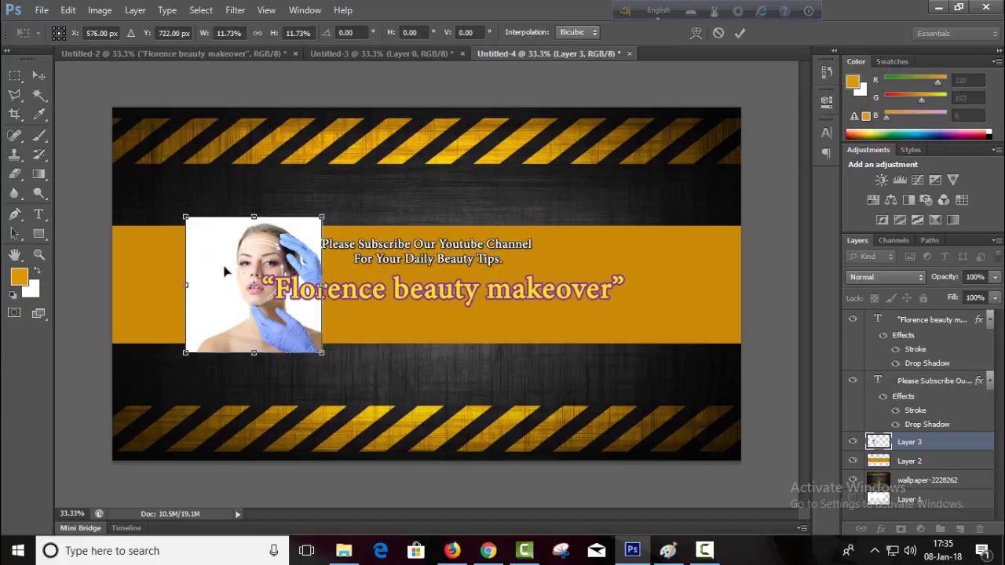
drag(225, 271, 643, 277)
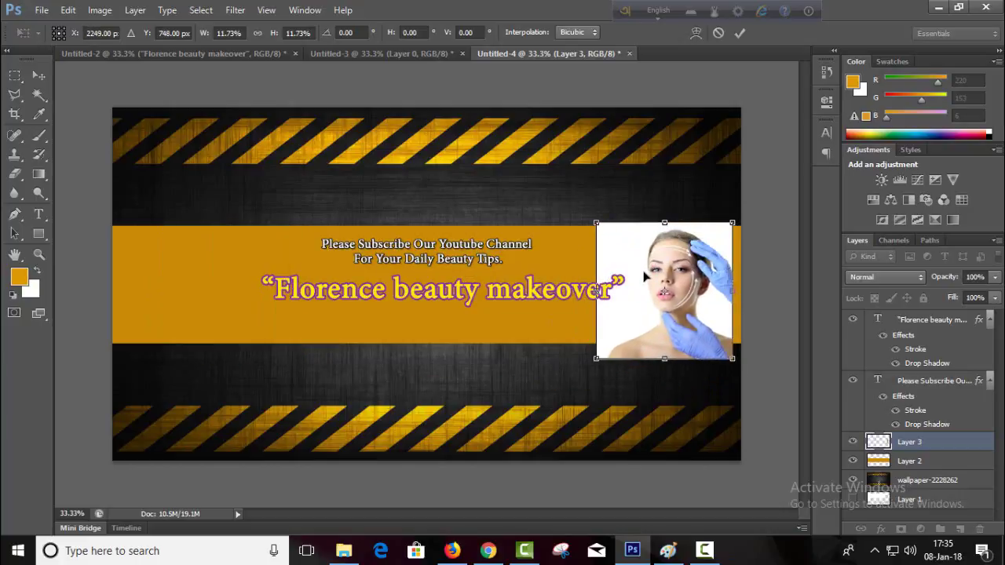
drag(598, 223, 635, 249)
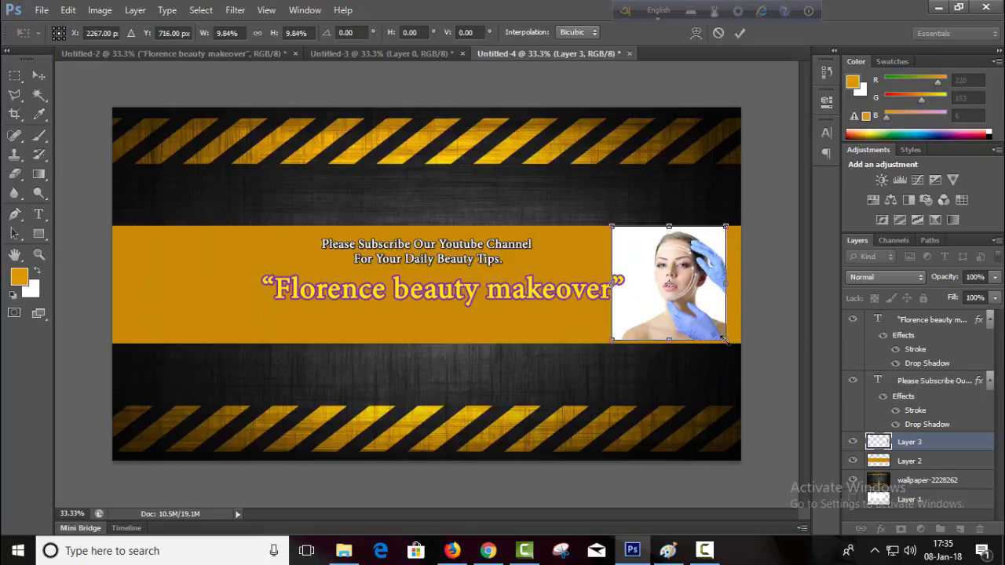
Step: Nudge the face picture down, scale it to about 10.2% to fill the strip's height, and place it flush with the canvas's right edge
drag(725, 339, 726, 340)
key(Down)
key(Down)
key(Down)
key(Down)
key(Down)
key(Down)
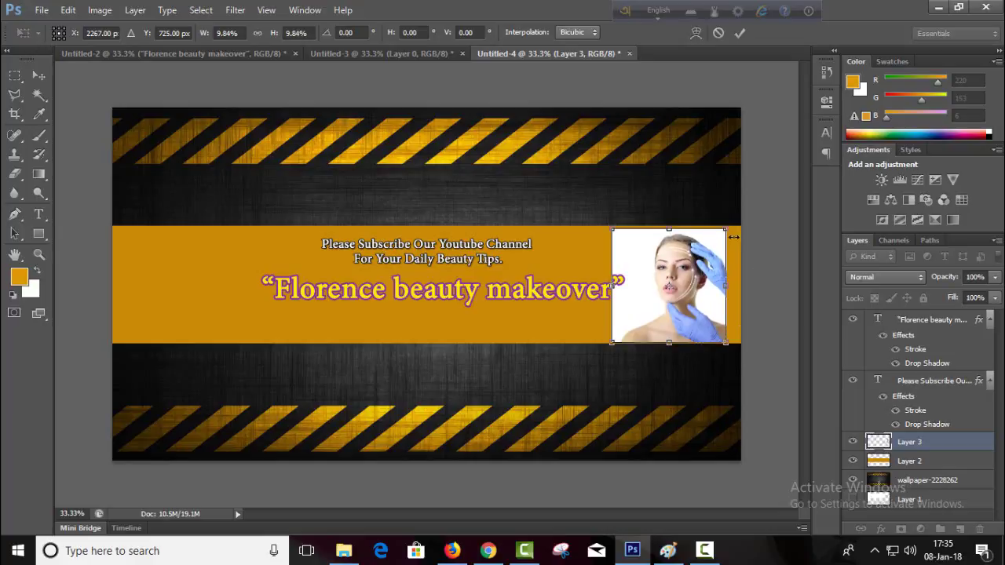
drag(729, 227, 730, 225)
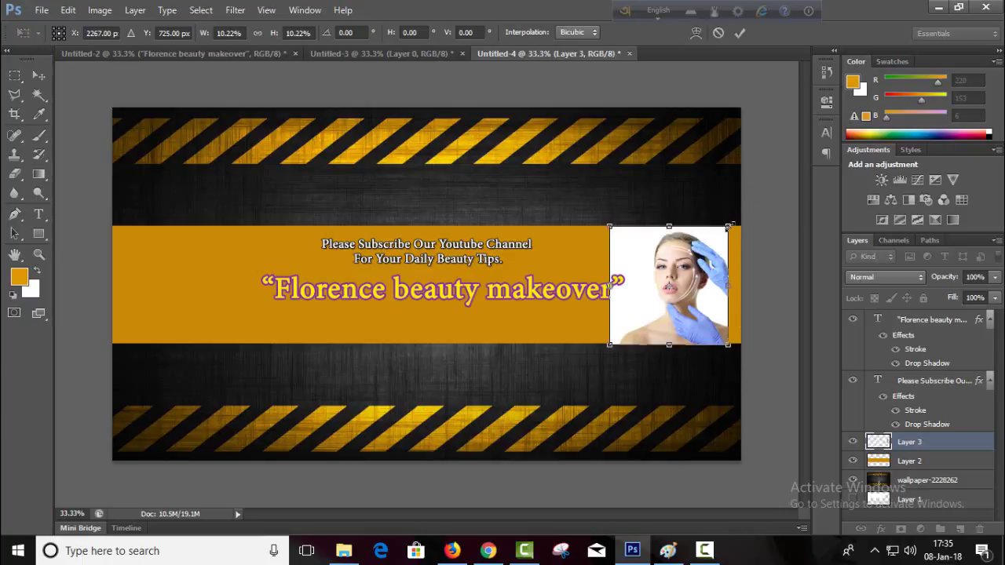
click(739, 35)
drag(680, 279, 692, 281)
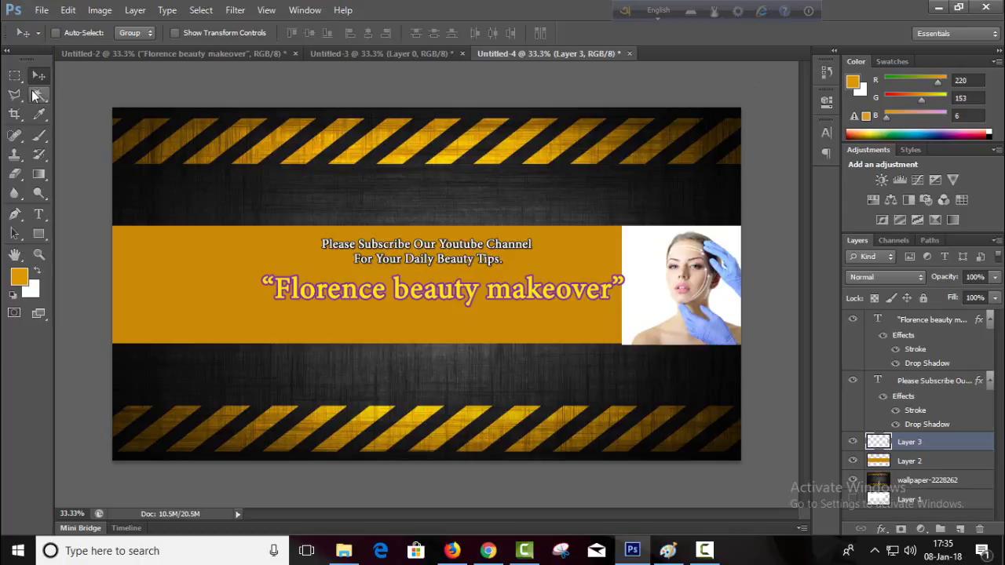
Step: Remove the white background around the woman and between her gloved hands on Layer 3 using the Magic Wand, and clear the selection
click(39, 94)
click(658, 272)
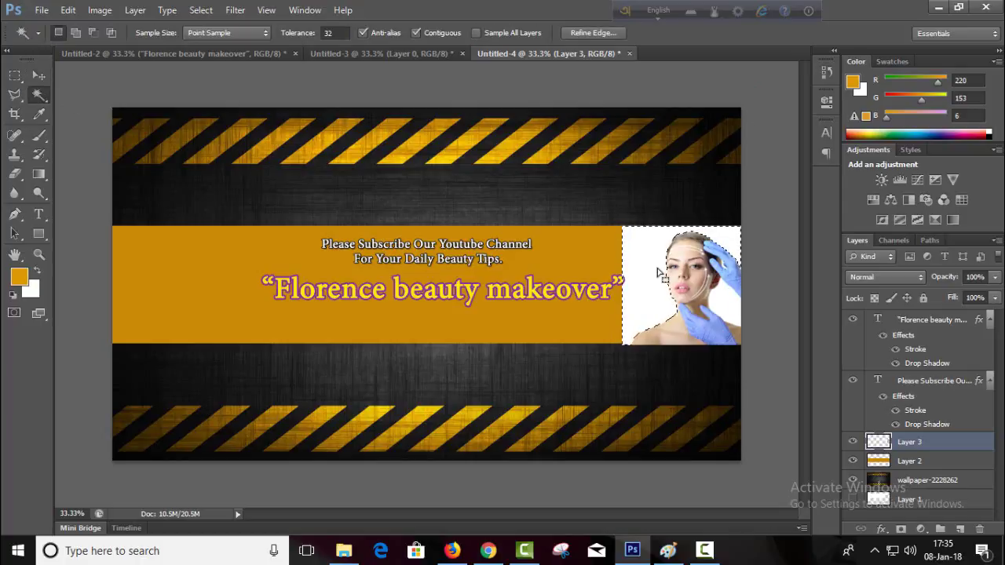
key(Delete)
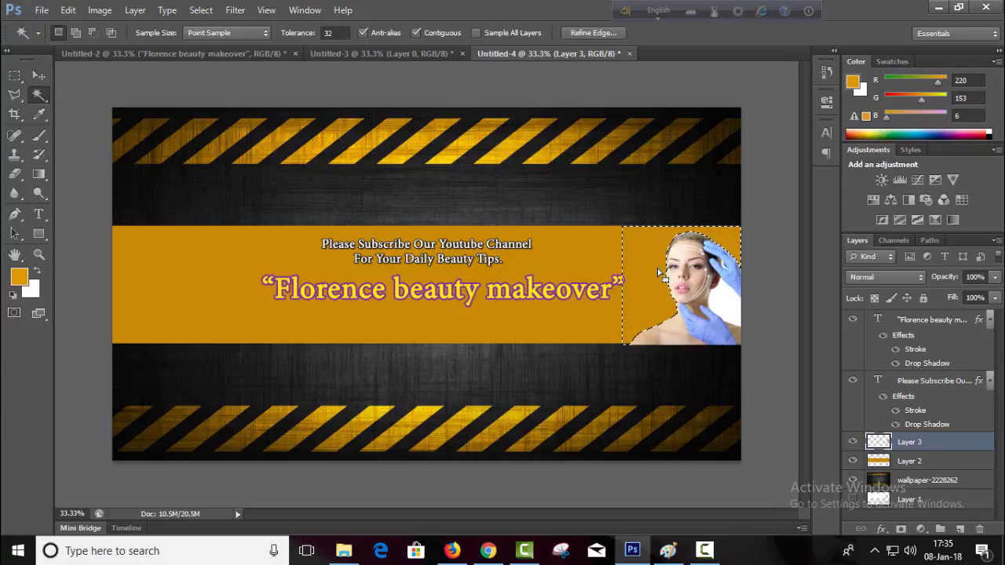
click(723, 314)
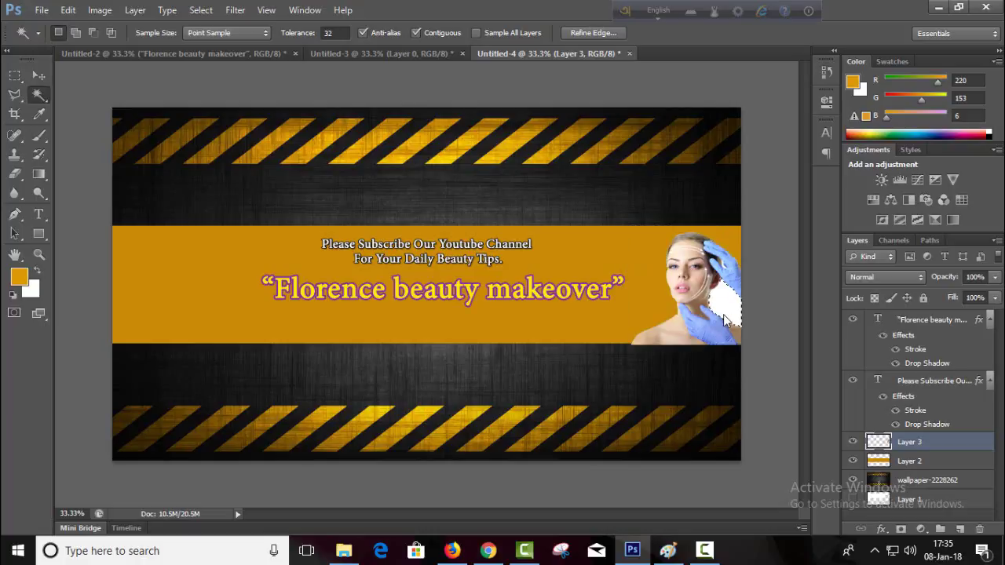
key(Delete)
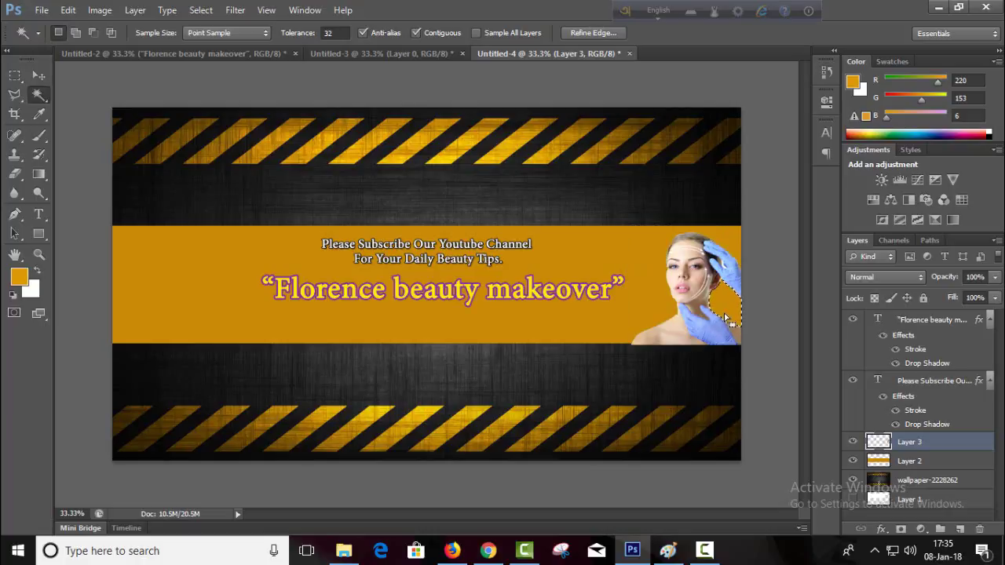
key(ctrl+d)
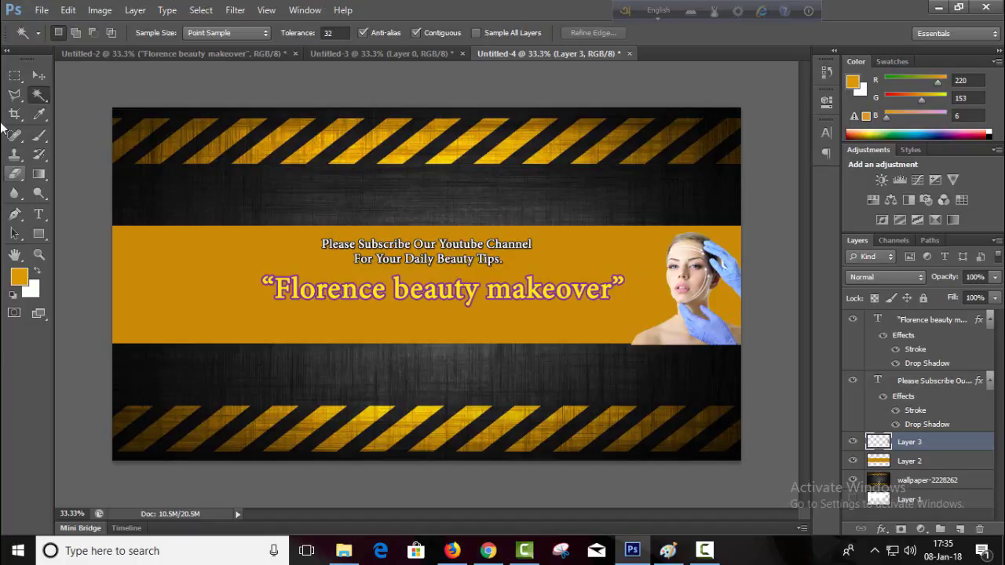
Step: Nudge the cut-out woman up slightly to fit the strip, and add a black outside stroke about 18 px wide to Layer 3
click(37, 75)
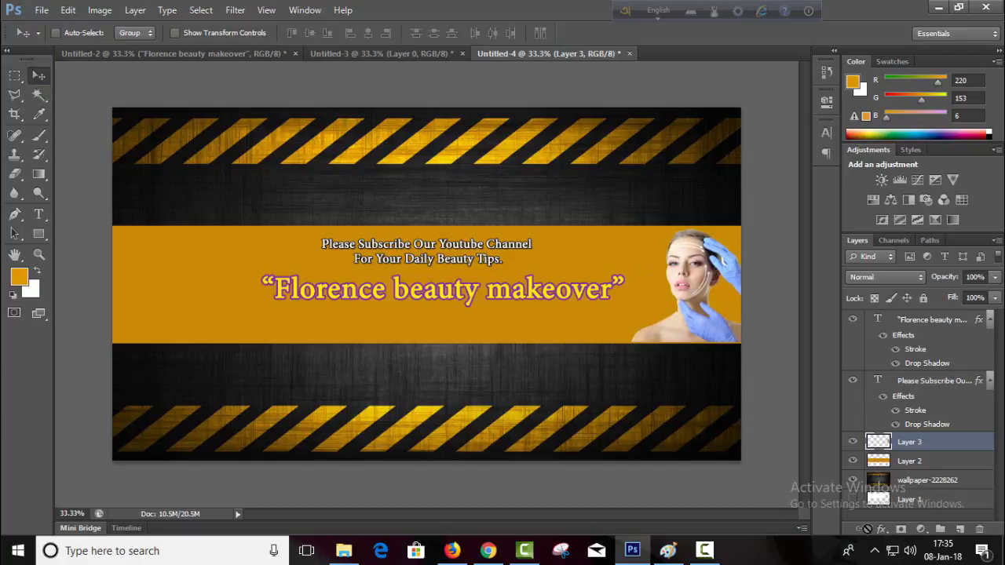
click(880, 530)
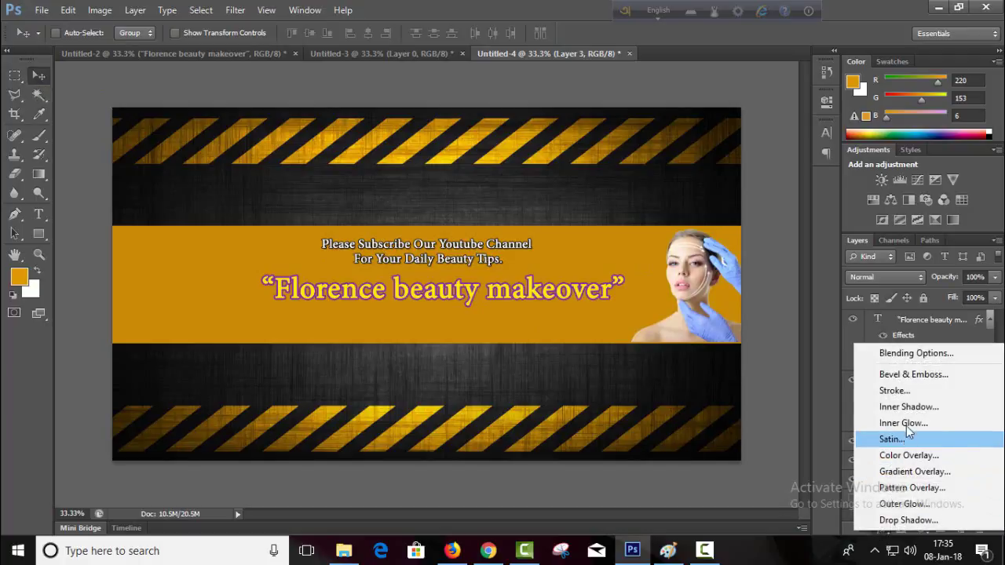
click(891, 390)
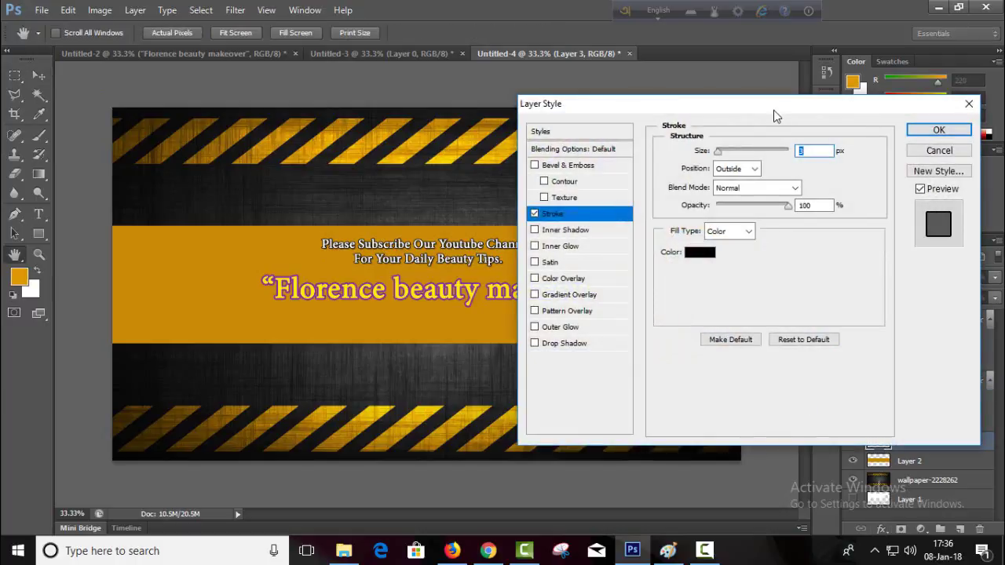
drag(773, 110, 290, 163)
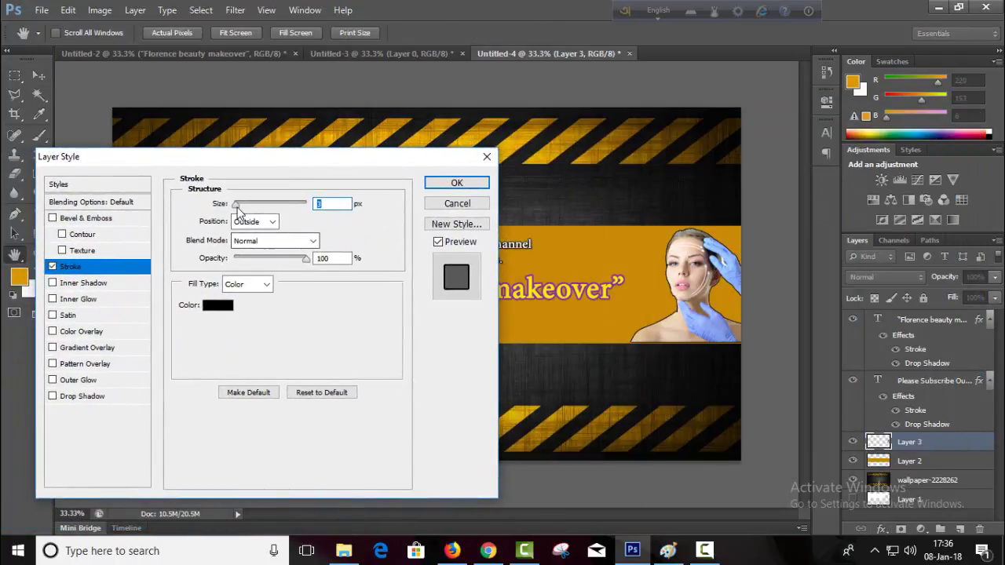
mouse_move(238, 210)
mouse_down()
mouse_move(264, 207)
mouse_move(244, 211)
mouse_up()
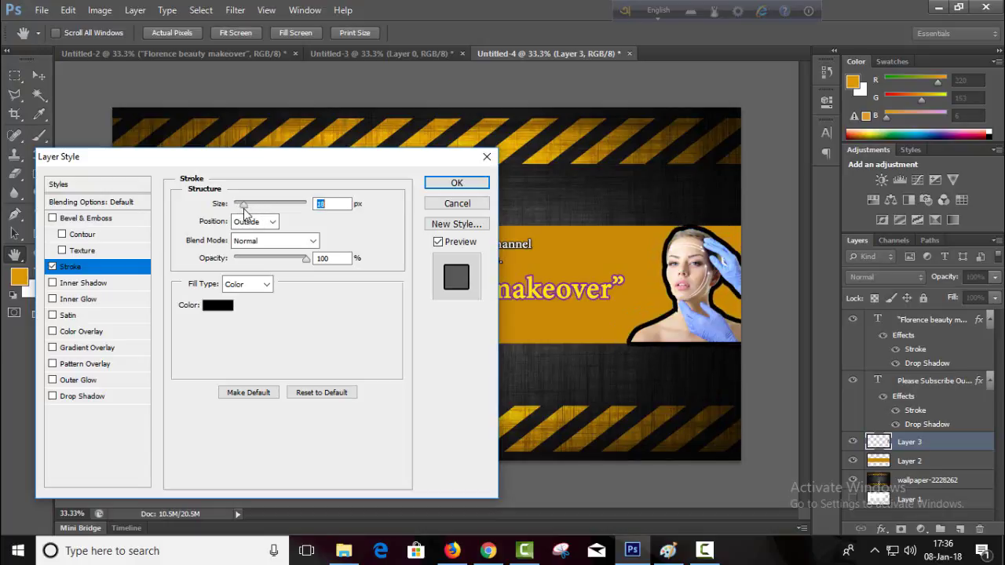
click(430, 184)
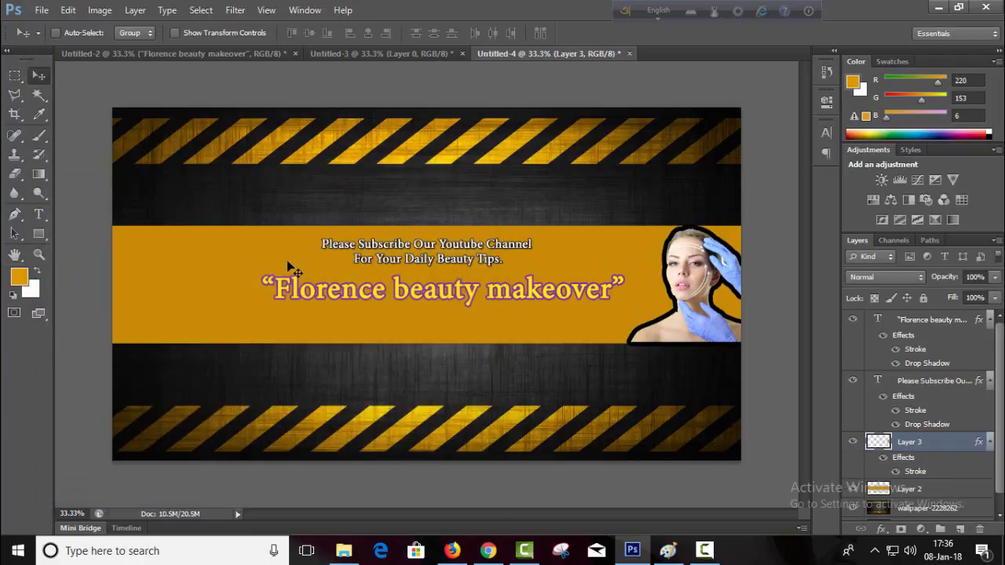
Step: Switch to the browser and copy the image of the woman with a bowl of vegetables from the beauty tips image results
click(492, 549)
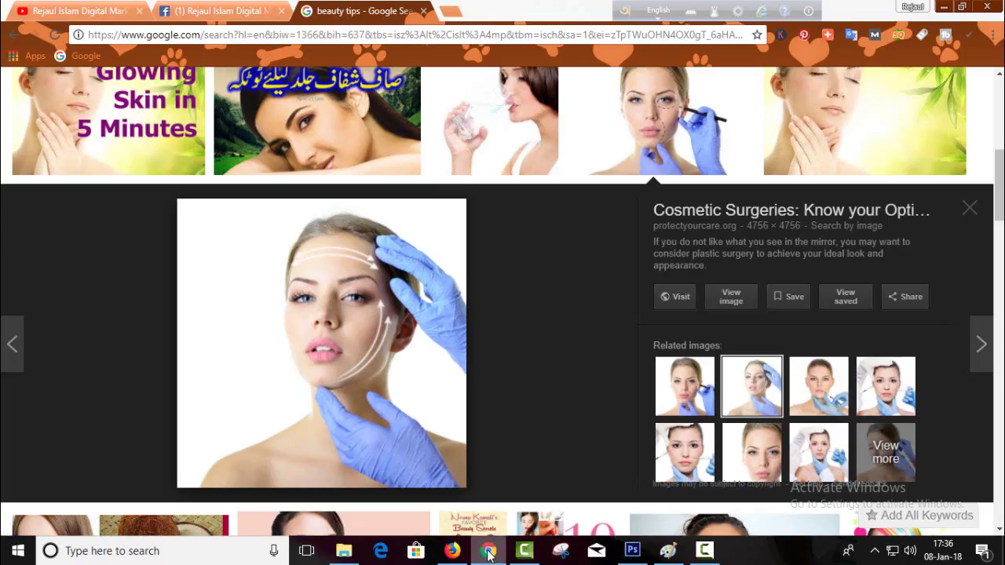
drag(999, 196, 999, 176)
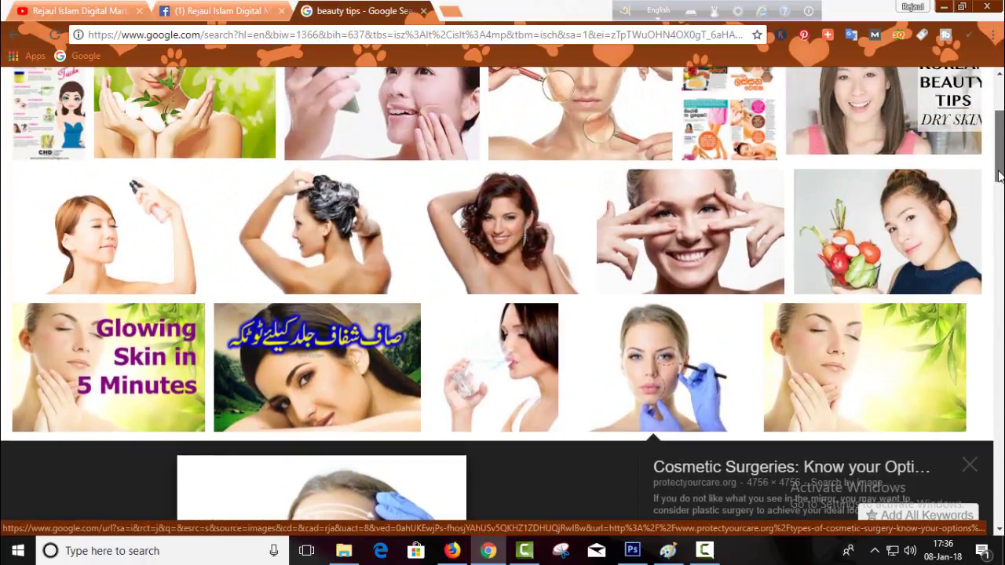
drag(999, 176, 999, 172)
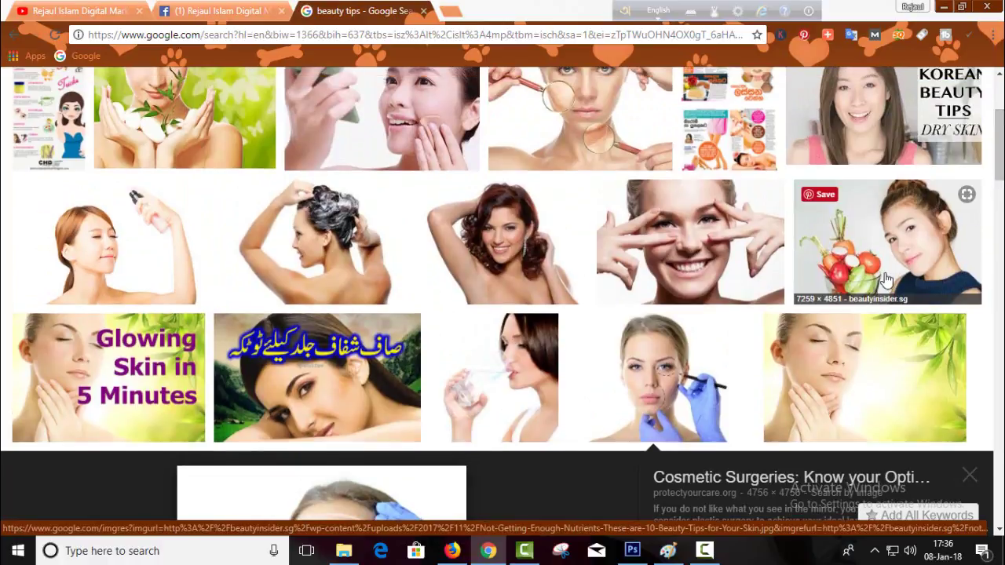
click(858, 281)
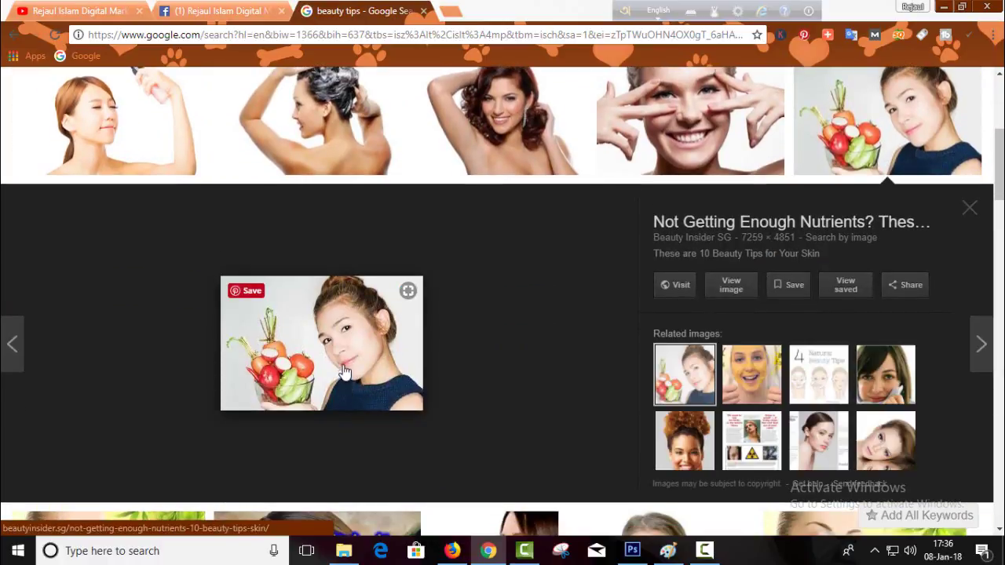
right_click(343, 324)
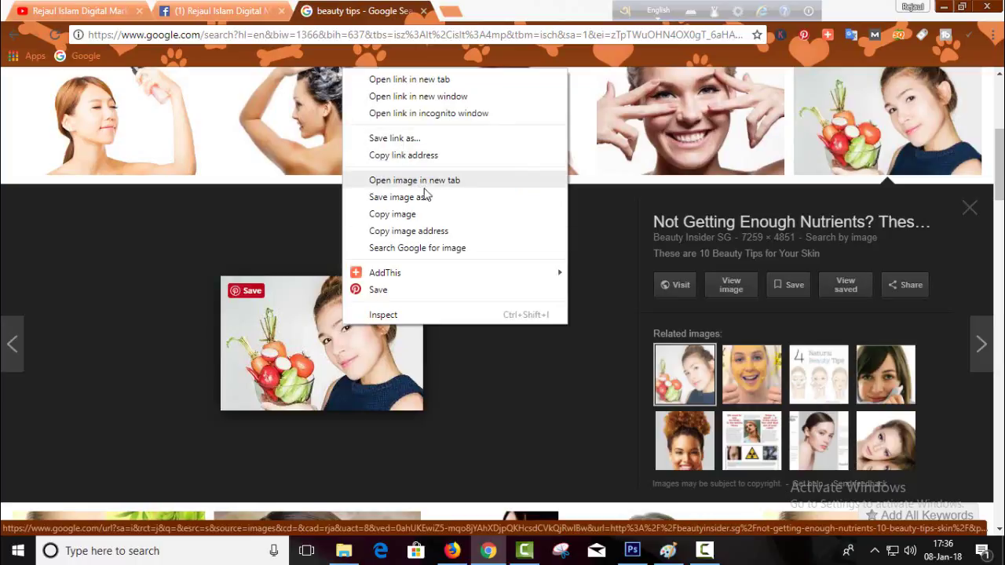
click(444, 215)
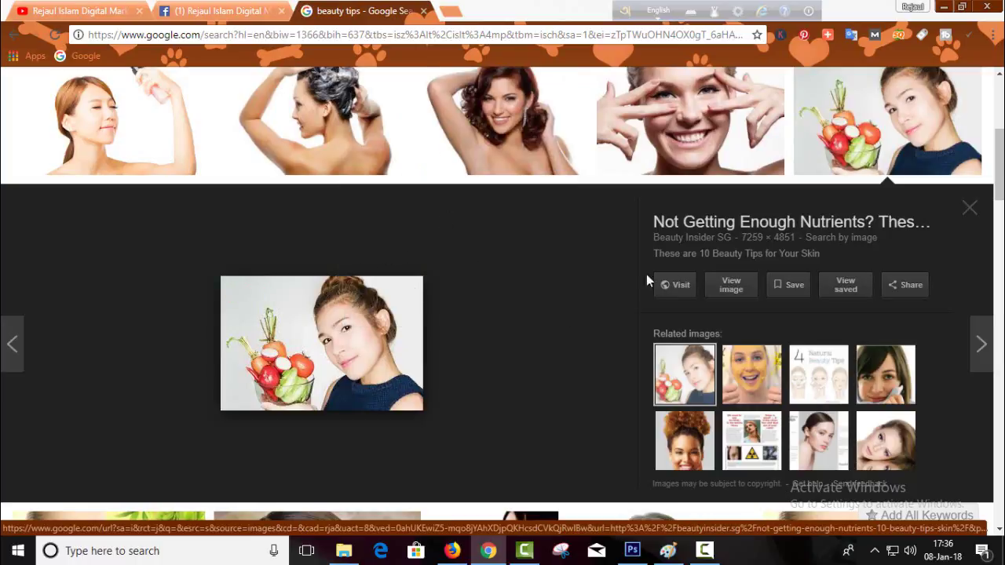
click(972, 212)
Step: Switch to Photoshop, paste the copied picture above Layer 3, and place it left of the "Florence beauty makeover" text
click(632, 550)
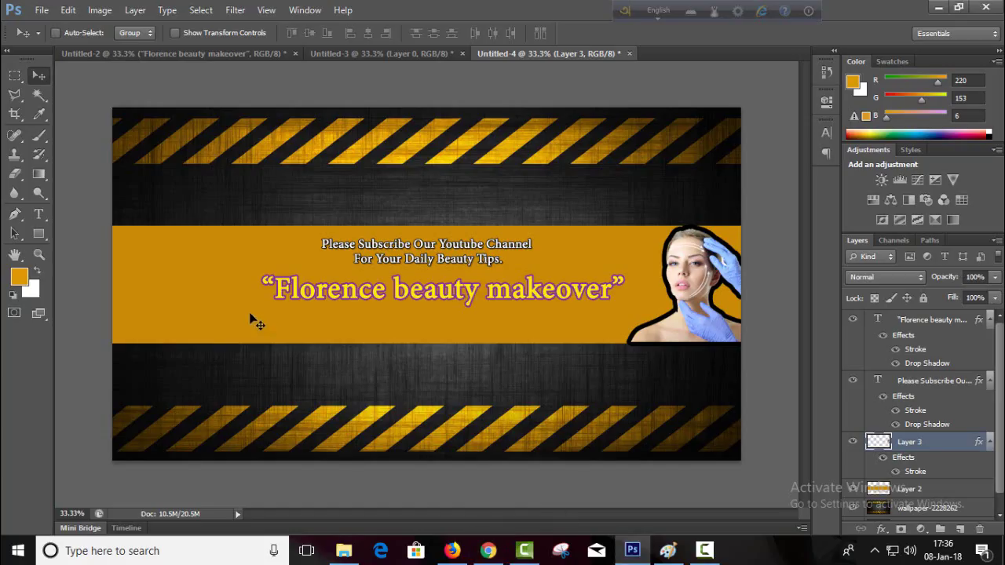
key(ctrl+v)
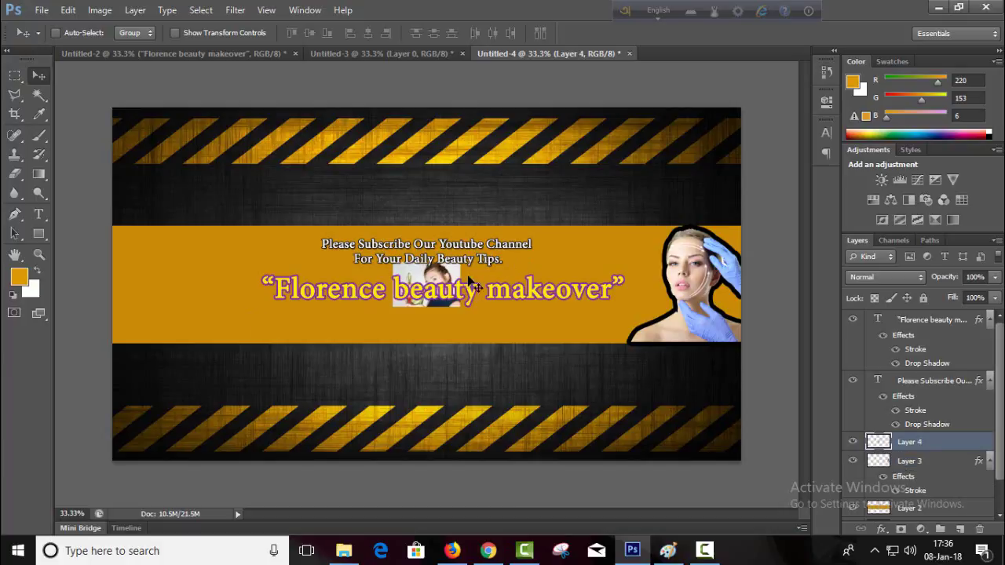
drag(469, 282, 243, 289)
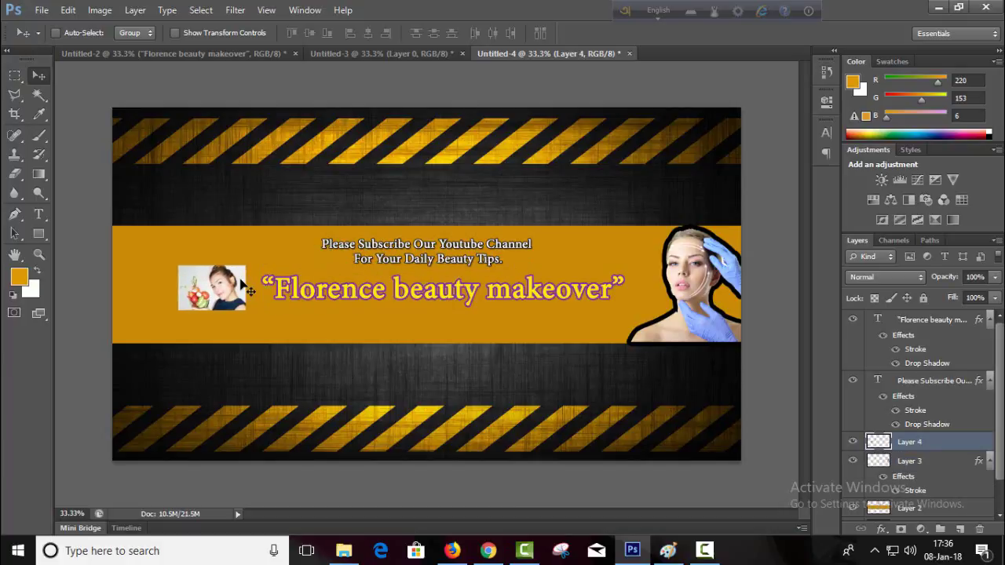
Step: Mirror the woman-with-vegetables picture horizontally and enlarge it to about 231% width and 262% height, fitting the amber strip's height
key(ctrl+t)
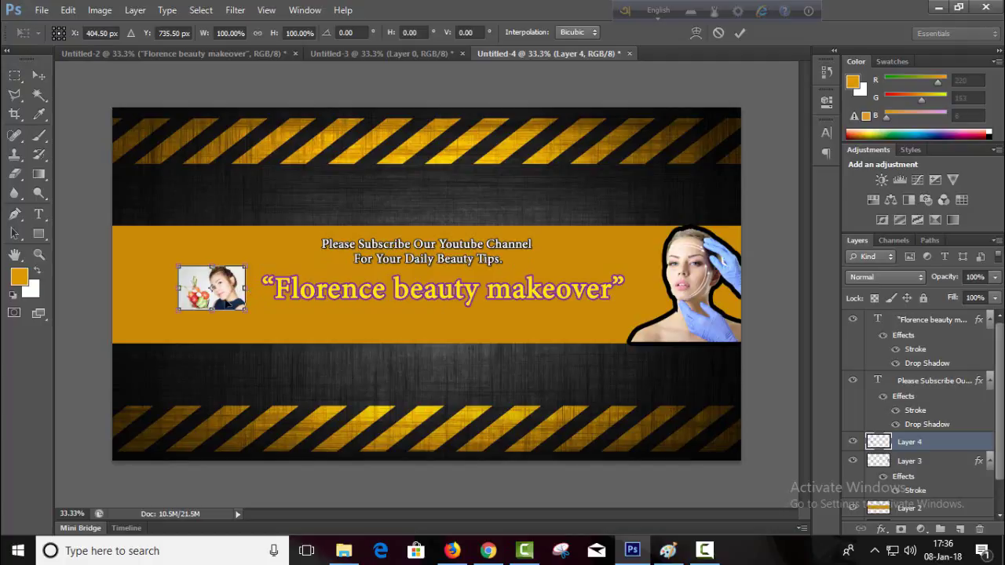
drag(246, 309, 298, 358)
drag(308, 289, 113, 293)
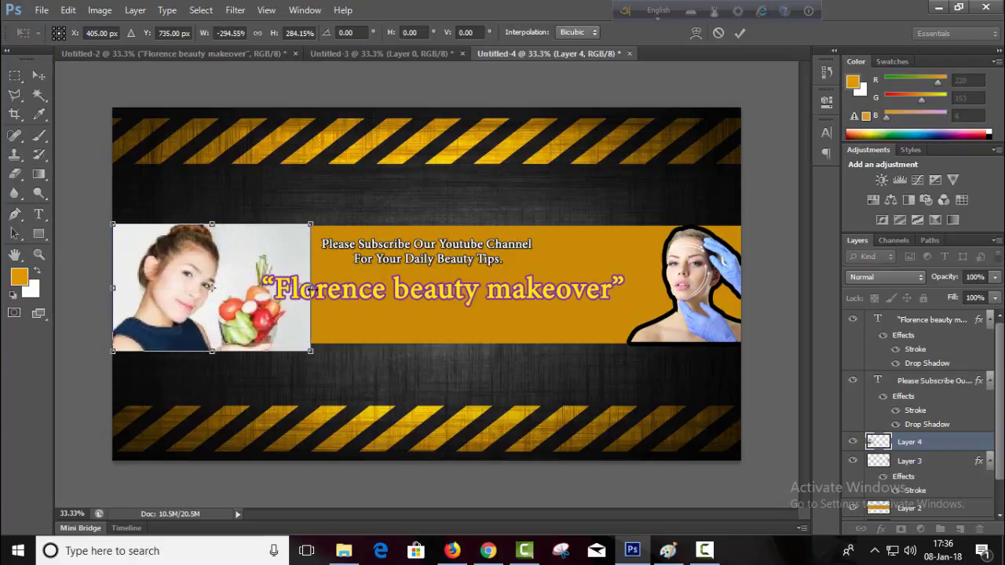
drag(303, 289, 227, 290)
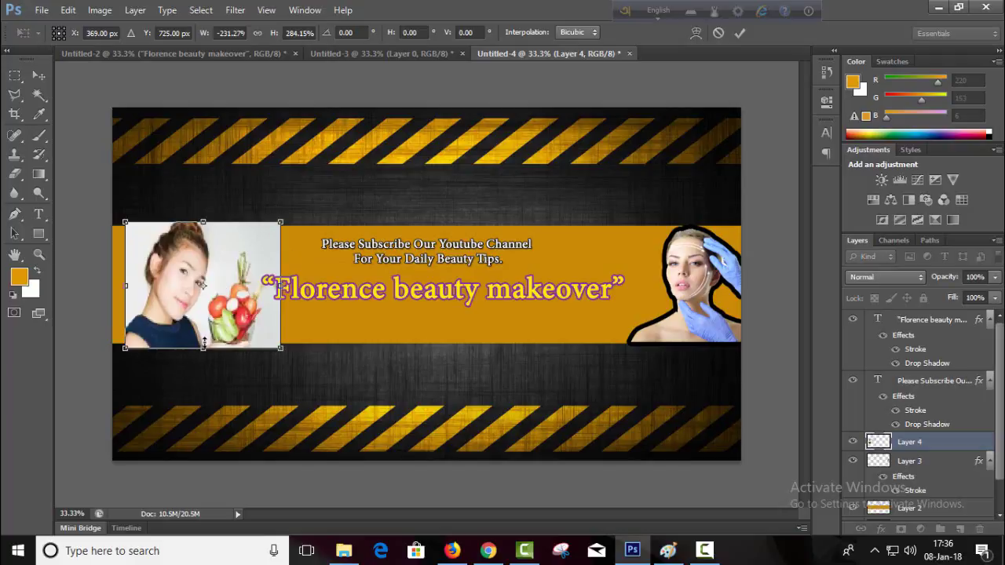
drag(204, 342, 205, 338)
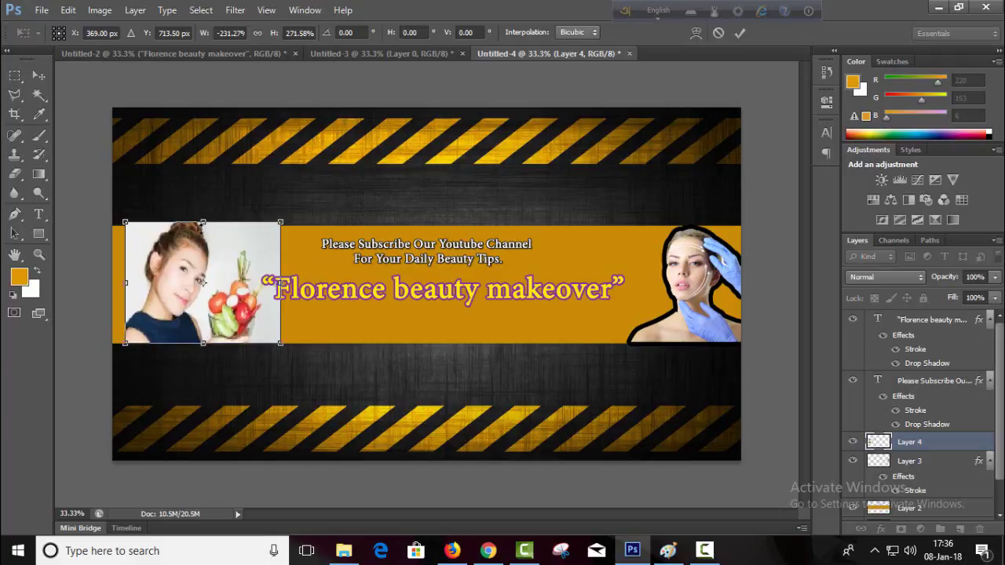
drag(203, 222, 202, 227)
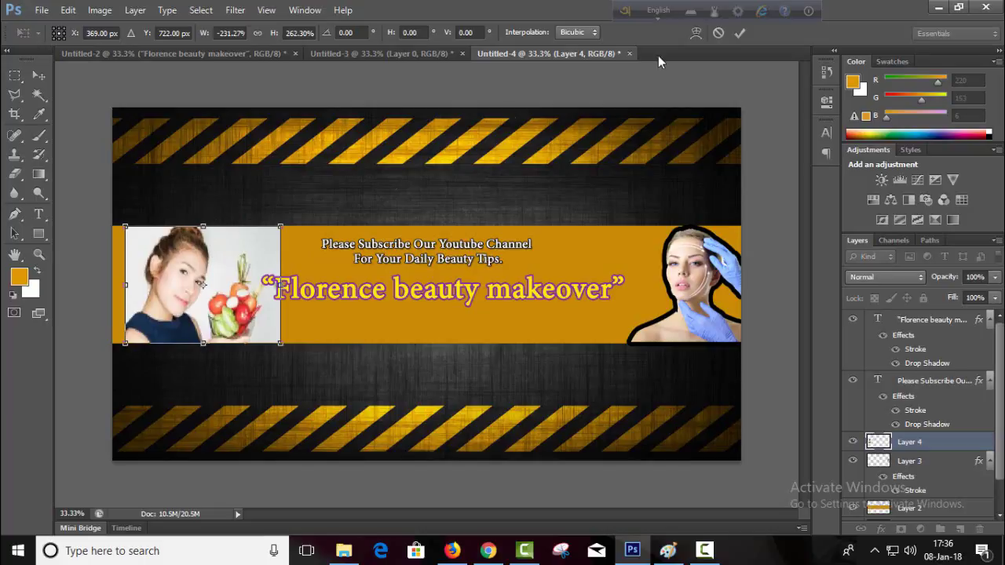
click(739, 32)
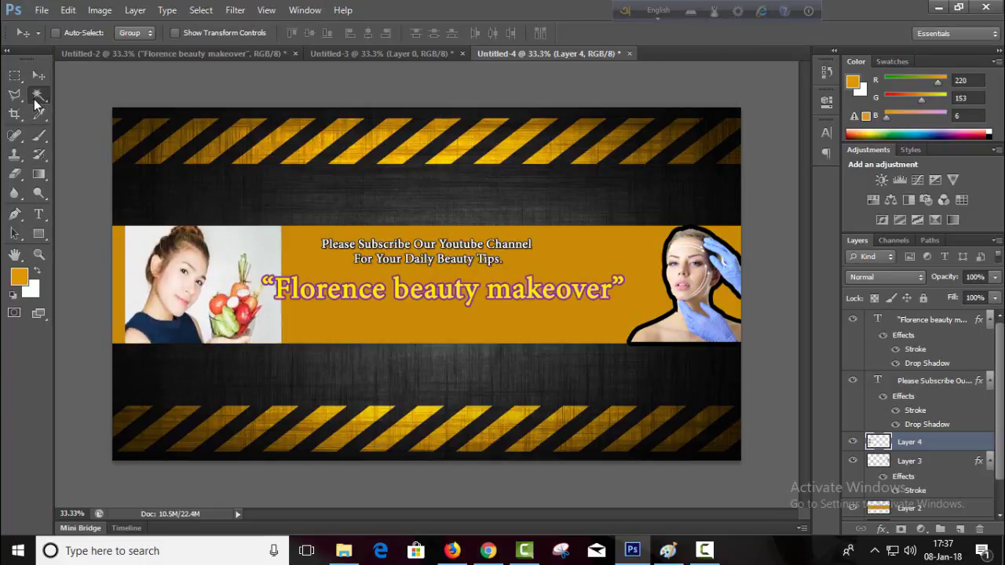
Step: Remove the white background on both sides of the woman and the vegetable bowl on Layer 4 using the Magic Wand, and clear the selection
click(37, 95)
click(135, 245)
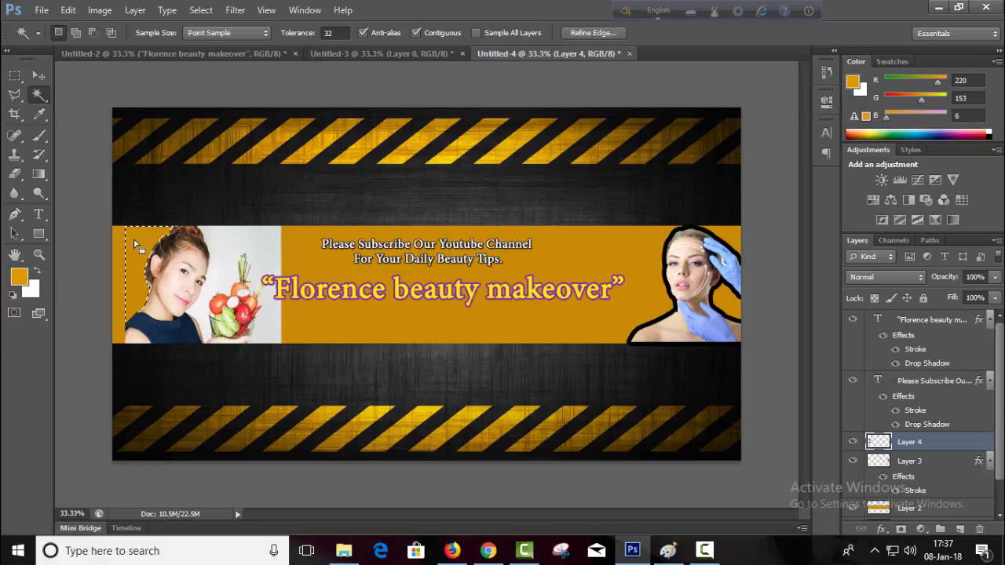
click(226, 251)
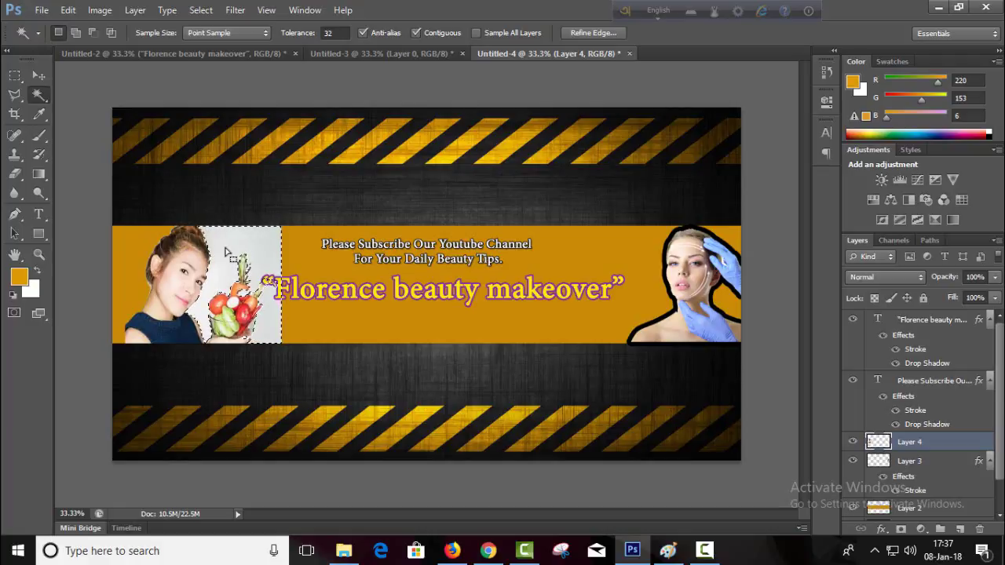
key(Delete)
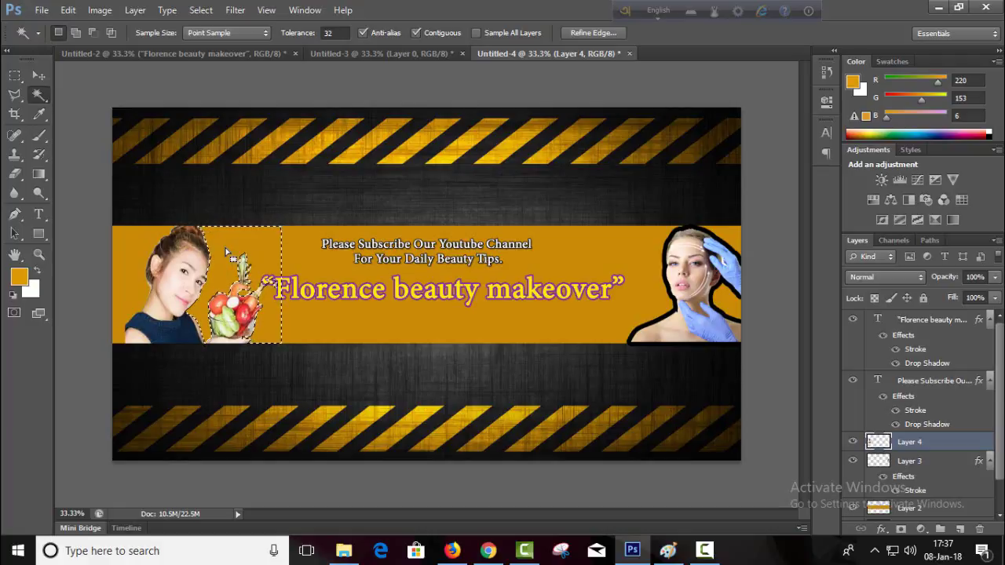
key(ctrl+d)
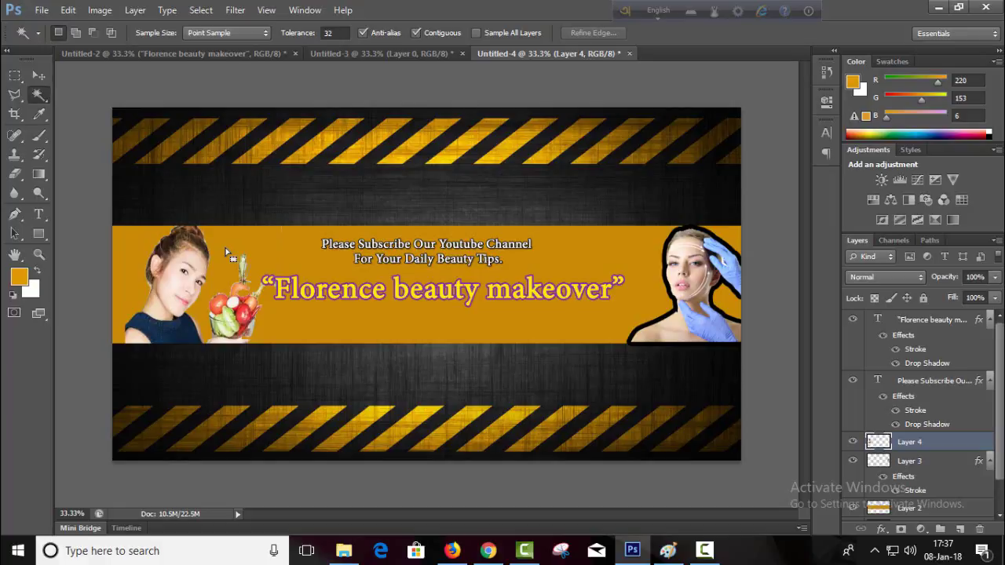
key(ctrl+alt+z)
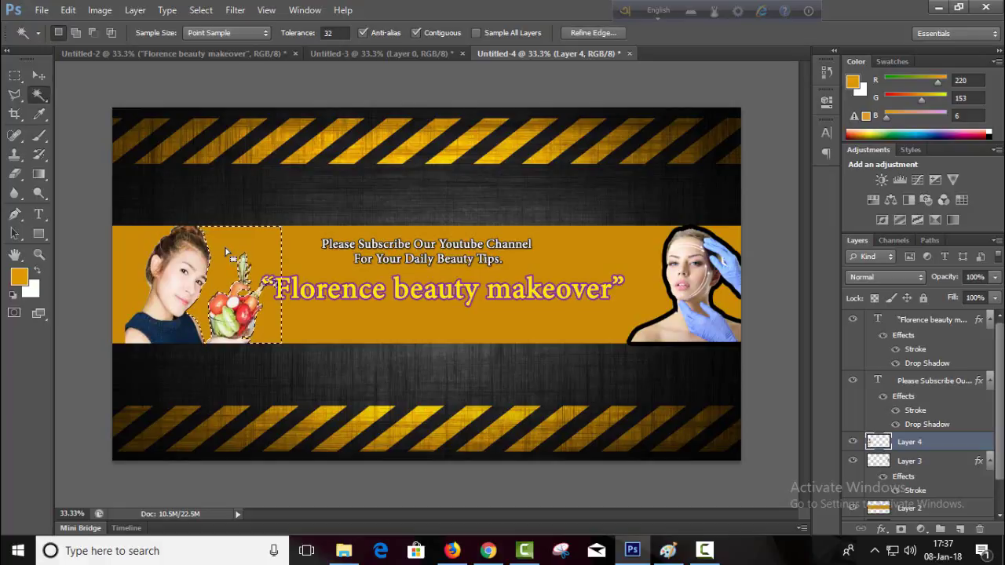
key(ctrl+alt+z)
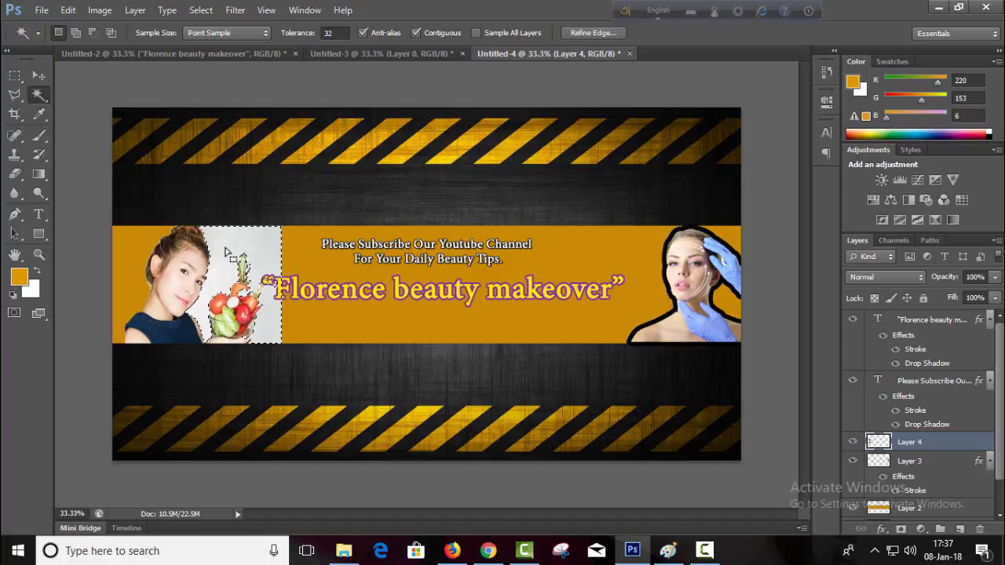
key(Delete)
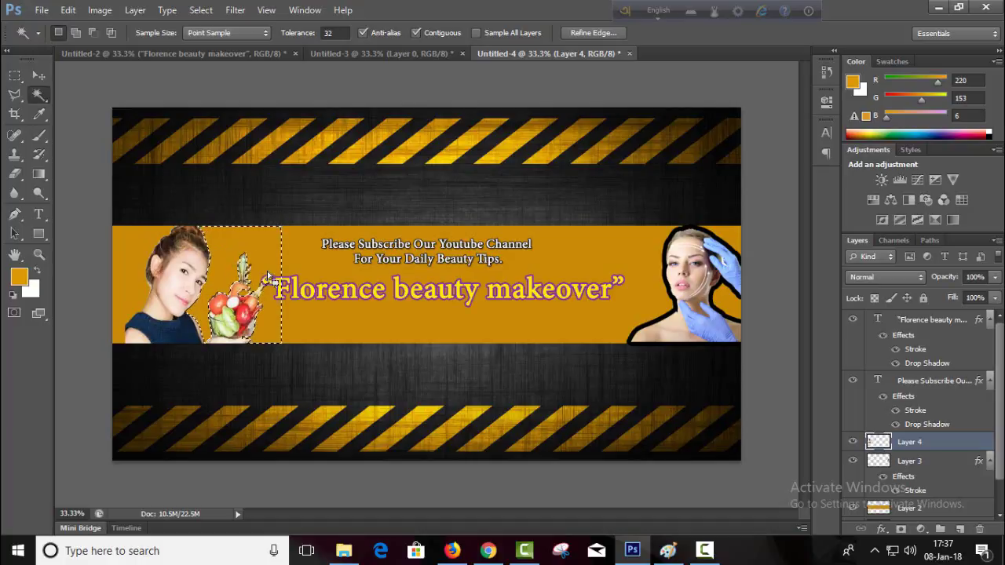
key(ctrl+d)
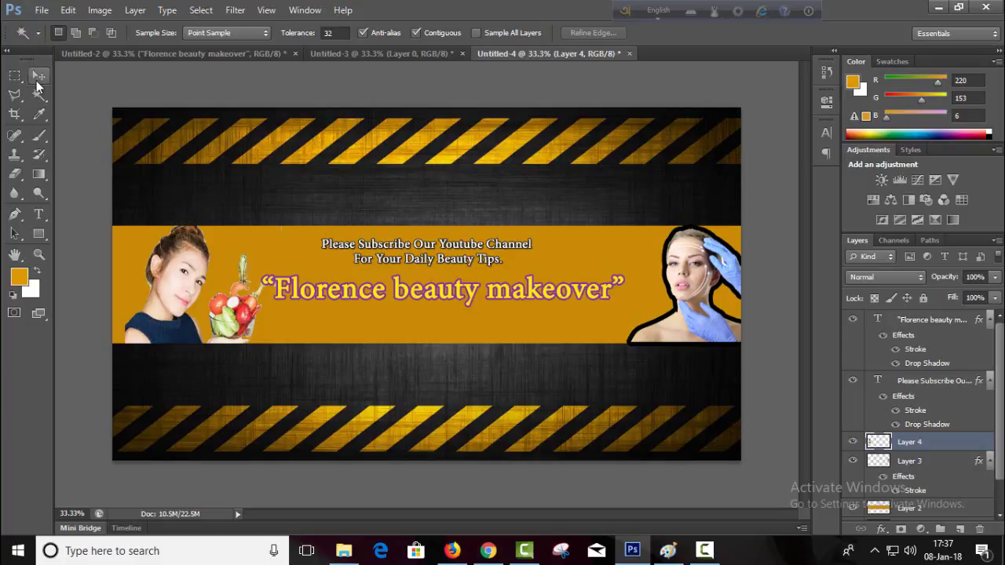
click(37, 77)
click(880, 529)
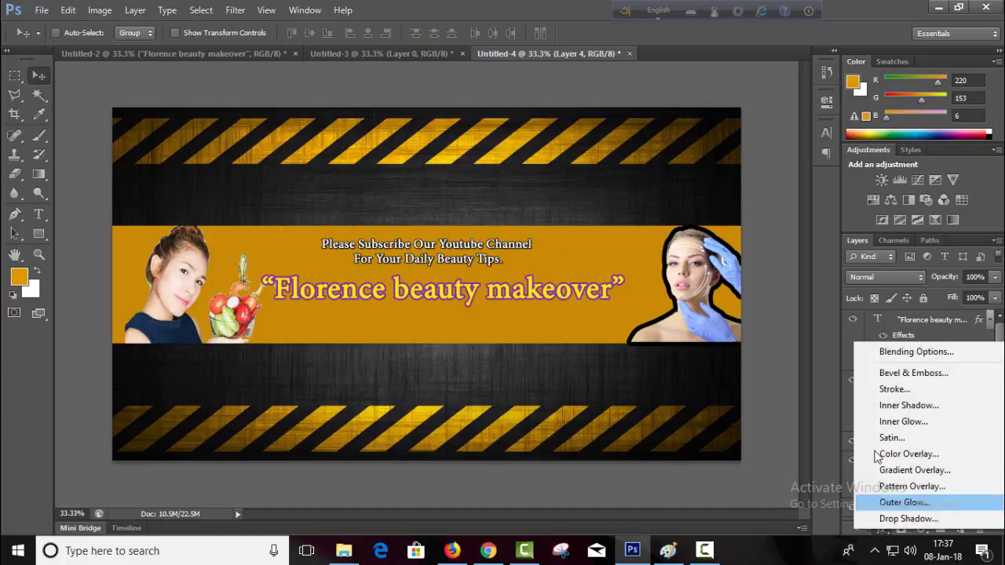
click(883, 384)
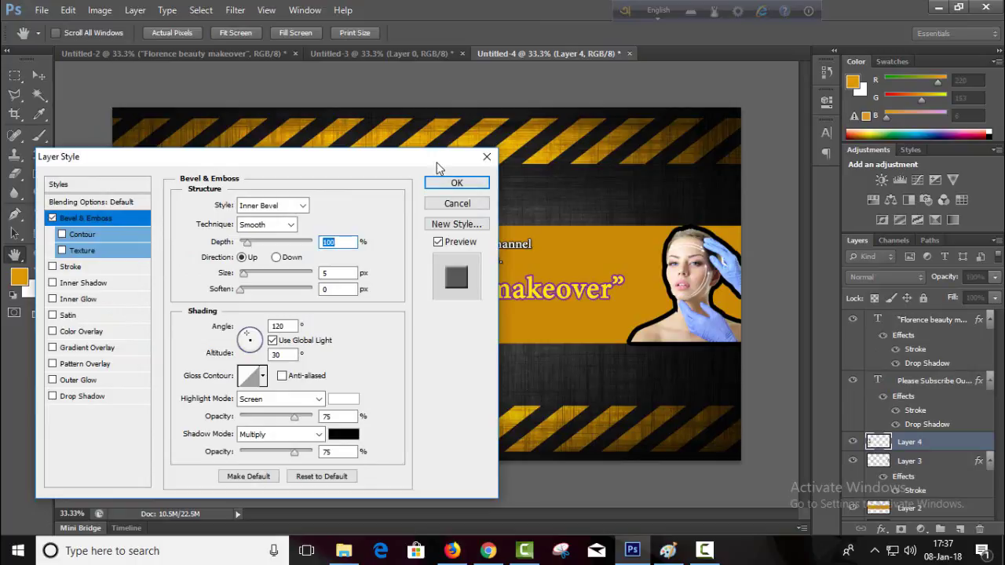
click(455, 203)
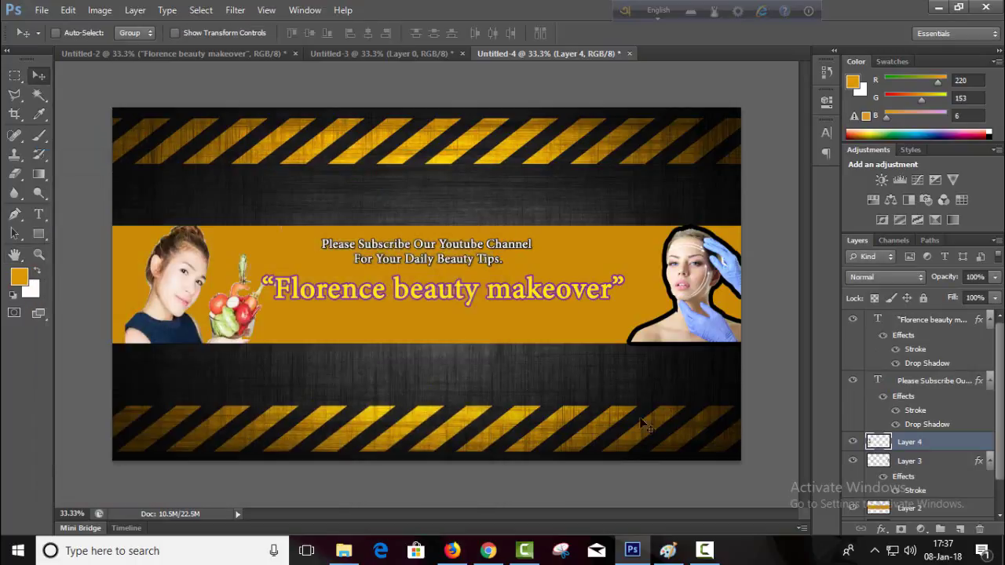
Step: Add a black outside stroke about 6 px wide to Layer 4
click(880, 529)
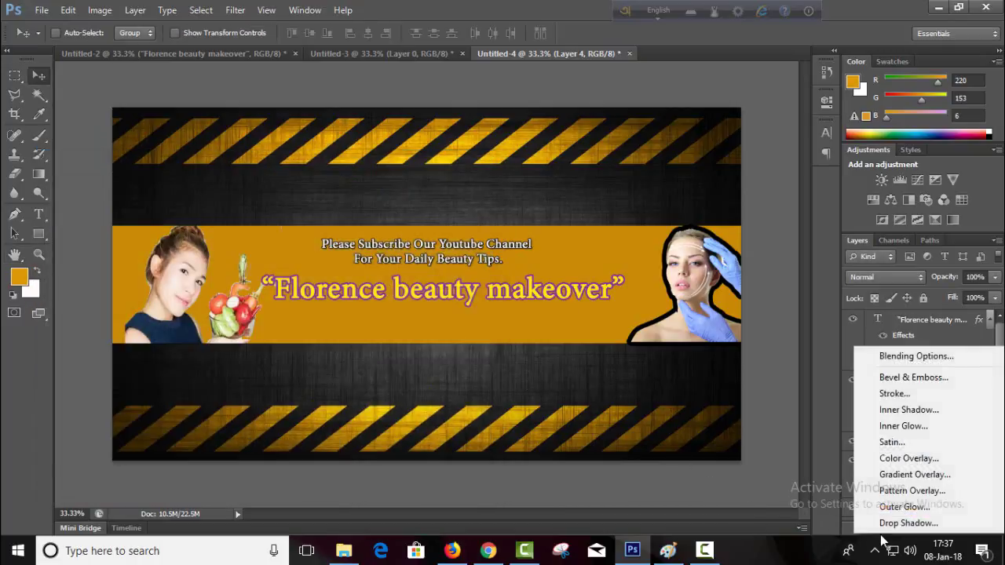
click(882, 395)
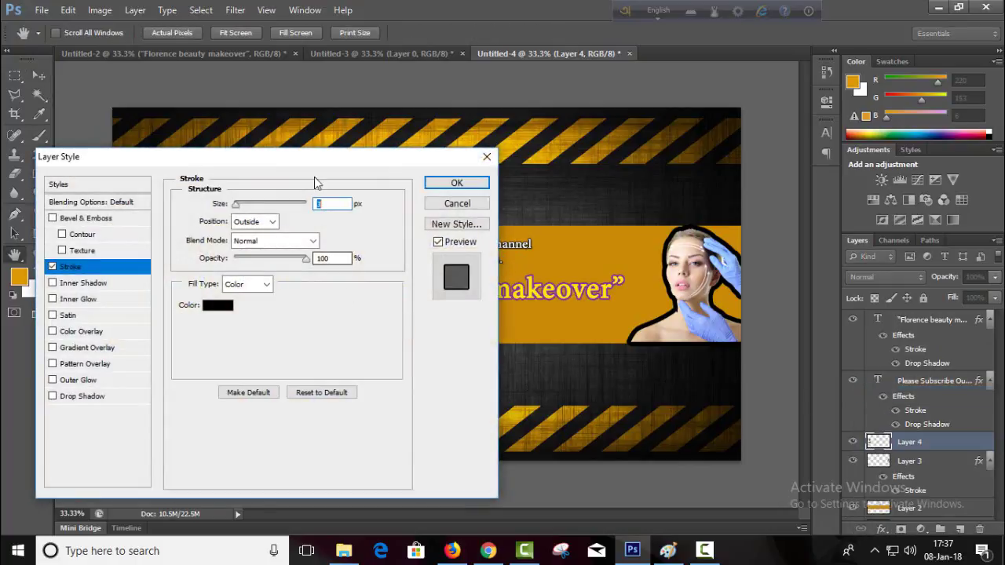
drag(366, 162, 730, 162)
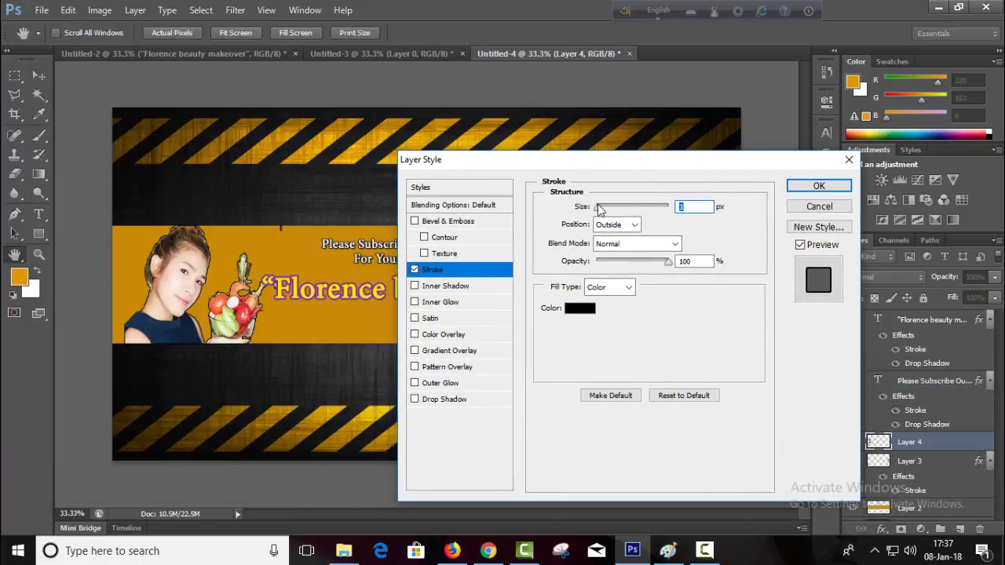
drag(597, 207, 605, 210)
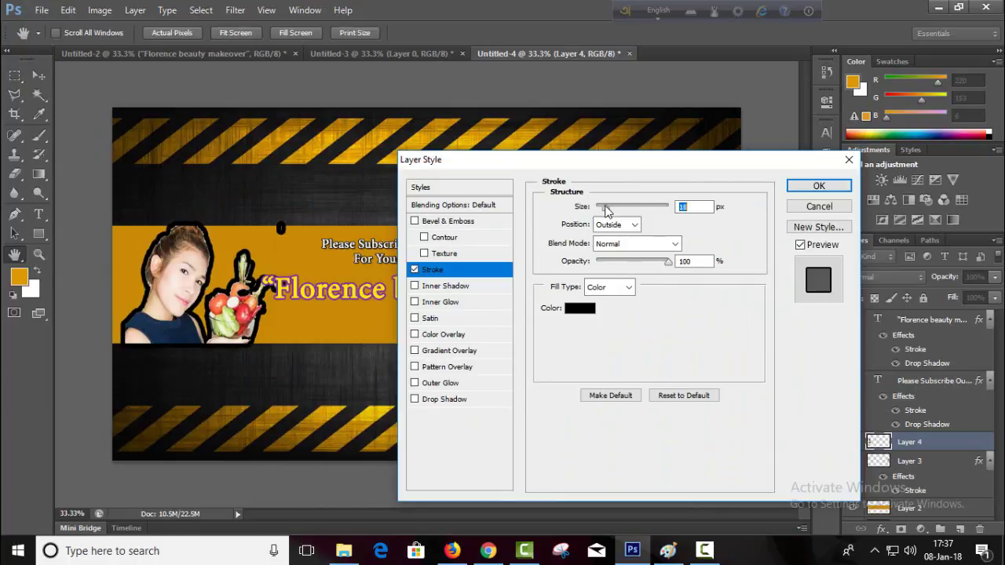
drag(604, 208, 602, 212)
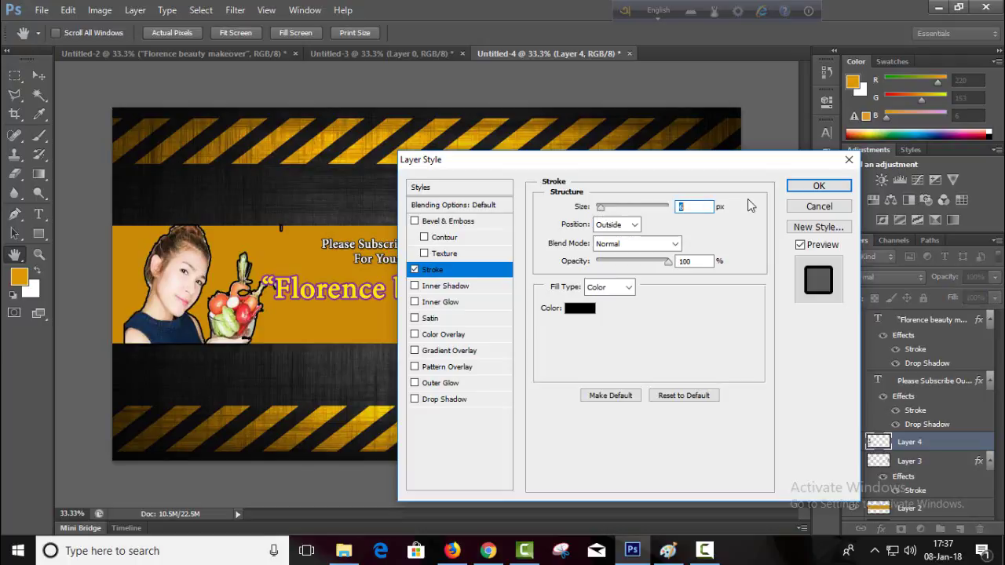
click(819, 185)
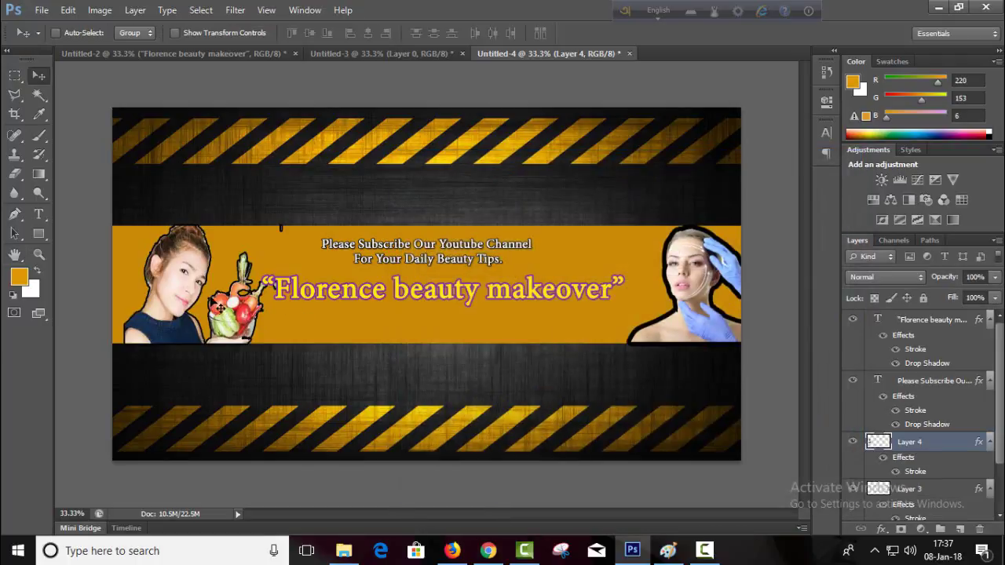
Step: Nudge the outlined woman with vegetables left until she sits flush with the left end of the amber strip
key(Left)
key(Left)
key(Left)
key(Left)
key(Left)
key(Left)
key(Left)
key(Left)
key(Left)
key(Left)
key(Left)
key(Left)
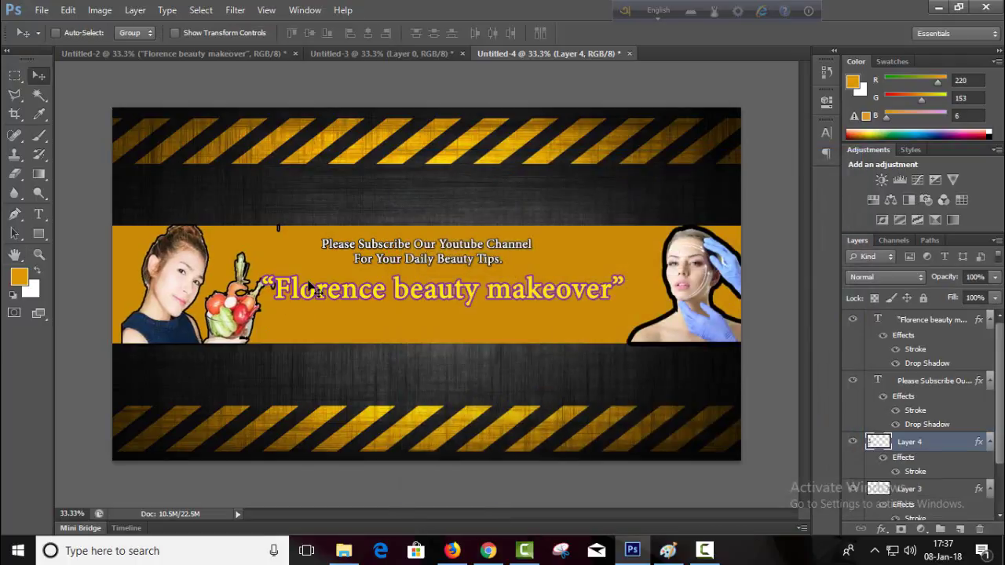
key(Up)
key(Up)
key(Left)
key(Left)
key(Left)
key(Left)
key(Left)
key(Left)
key(Left)
key(Left)
key(Left)
key(Left)
key(Left)
key(Left)
key(Left)
key(Left)
key(Left)
key(Left)
key(Left)
key(Left)
key(Left)
key(Left)
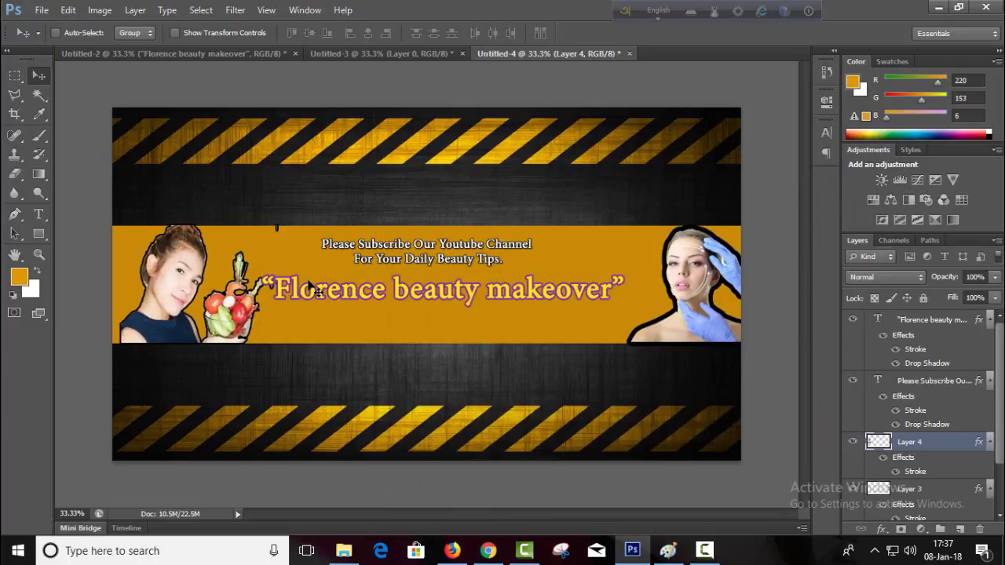
key(Left)
key(Left)
key(Left)
key(Left)
key(Left)
key(Left)
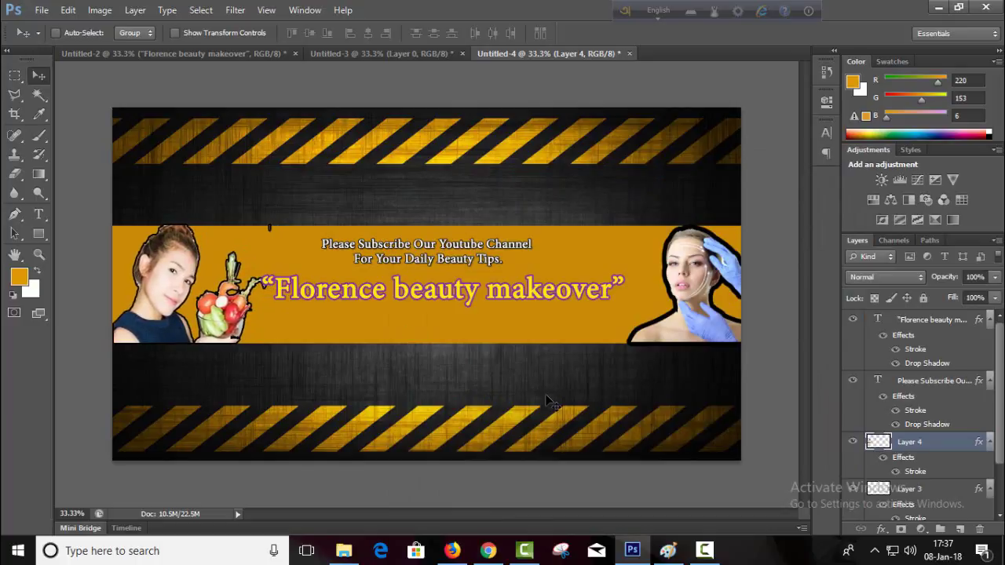
Step: Select the stray black mark on the strip's upper edge beside the subscribe text with a rectangular marquee, delete it, and clear the selection
click(15, 75)
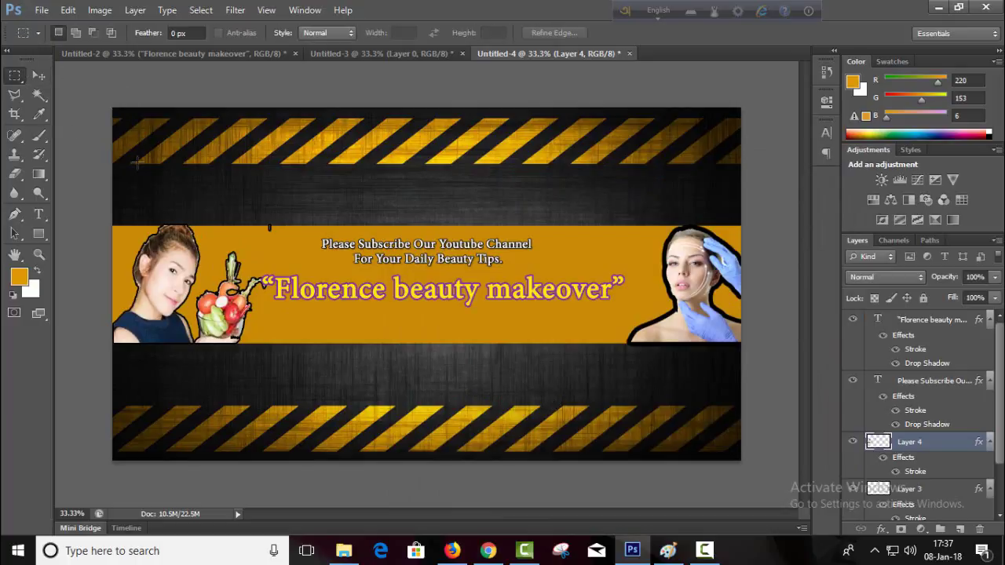
drag(226, 204, 295, 237)
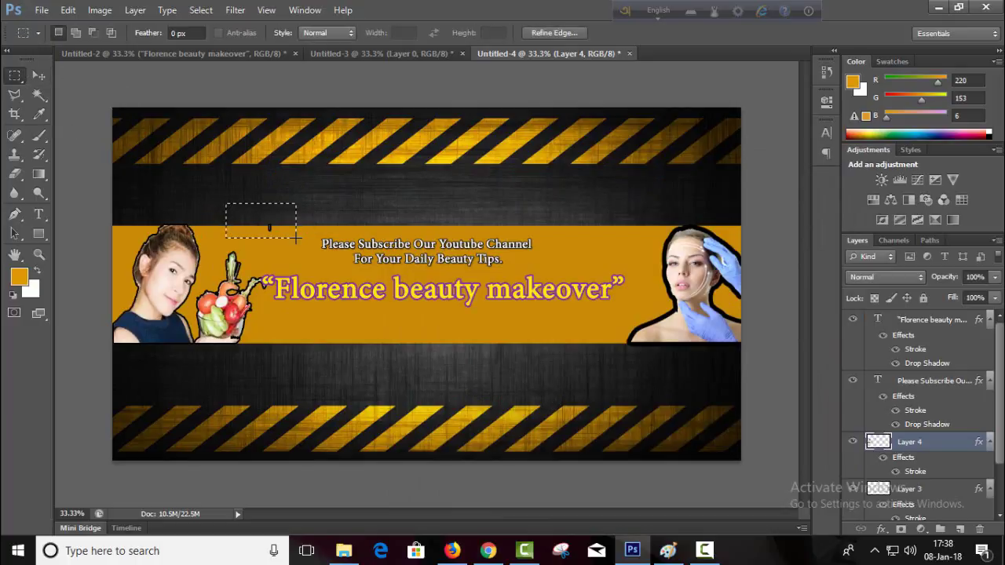
click(292, 258)
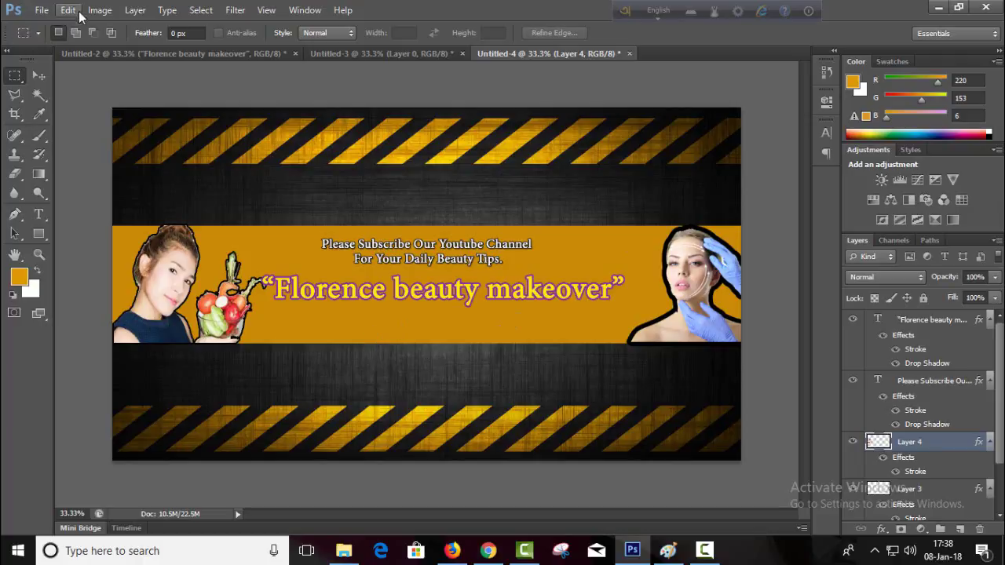
Step: Save a JPEG copy of the banner to the Desktop as "chnl art" at Maximum quality 12 with the Baseline ("Standard") format
click(41, 10)
click(70, 186)
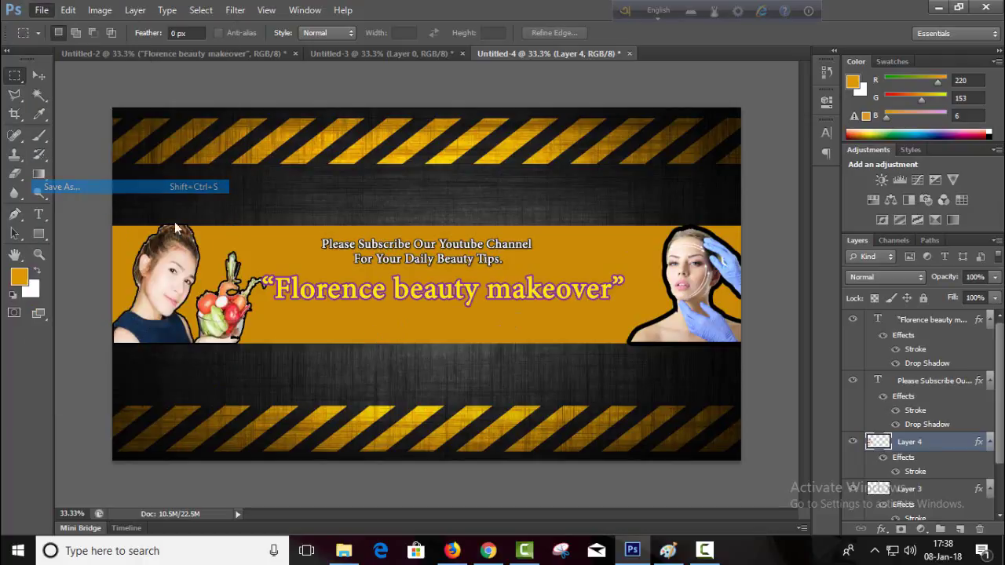
click(541, 350)
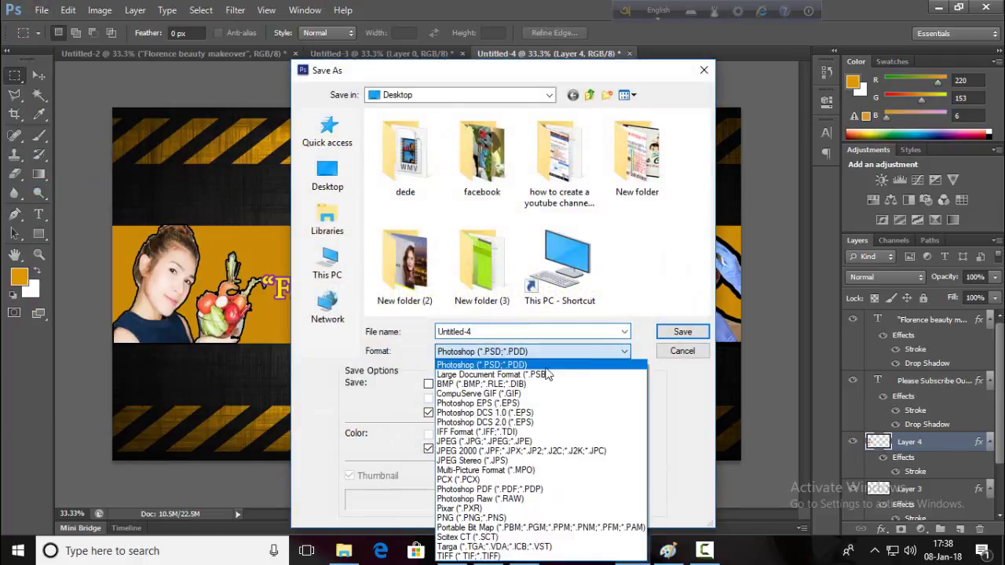
click(518, 441)
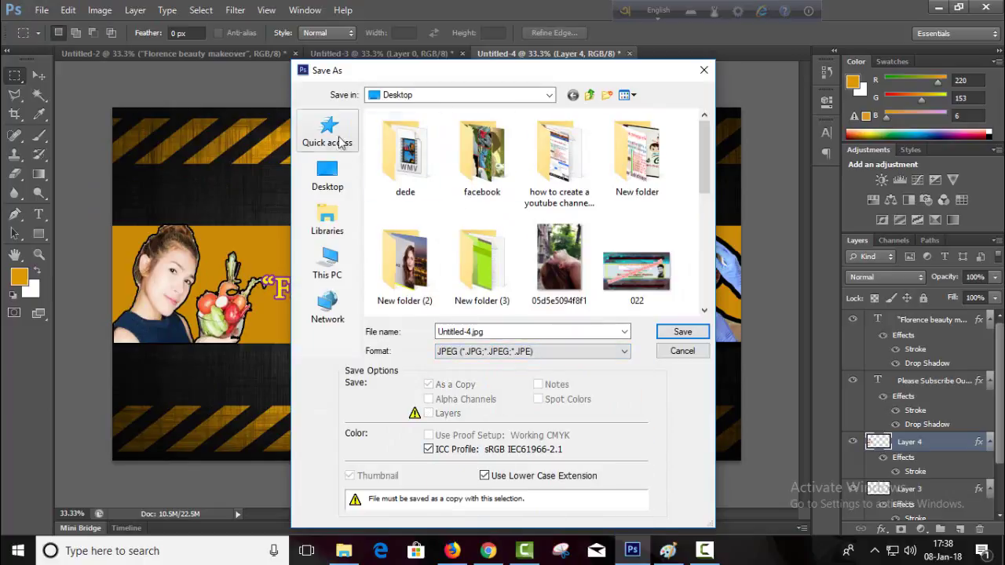
click(312, 182)
double_click(522, 330)
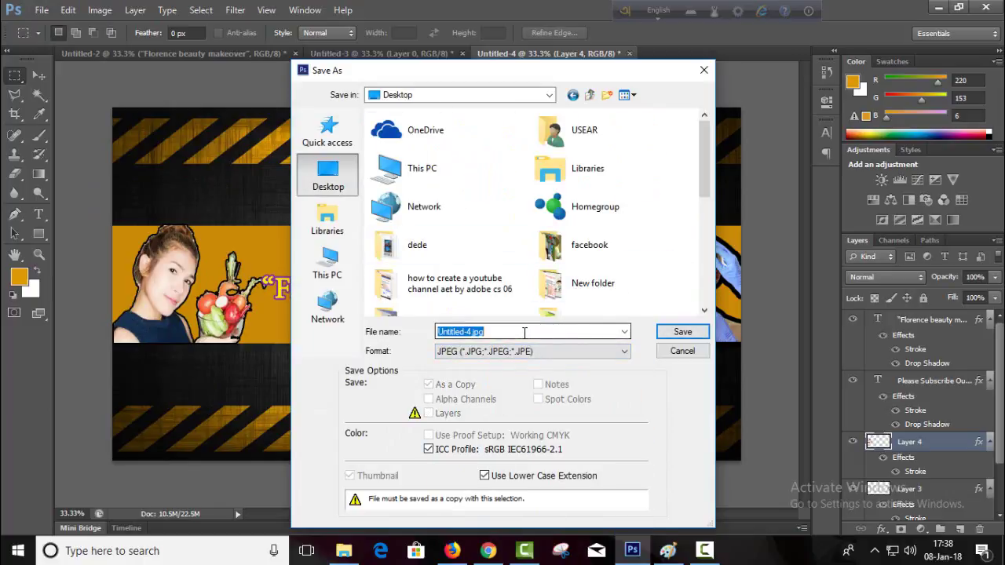
text(c)
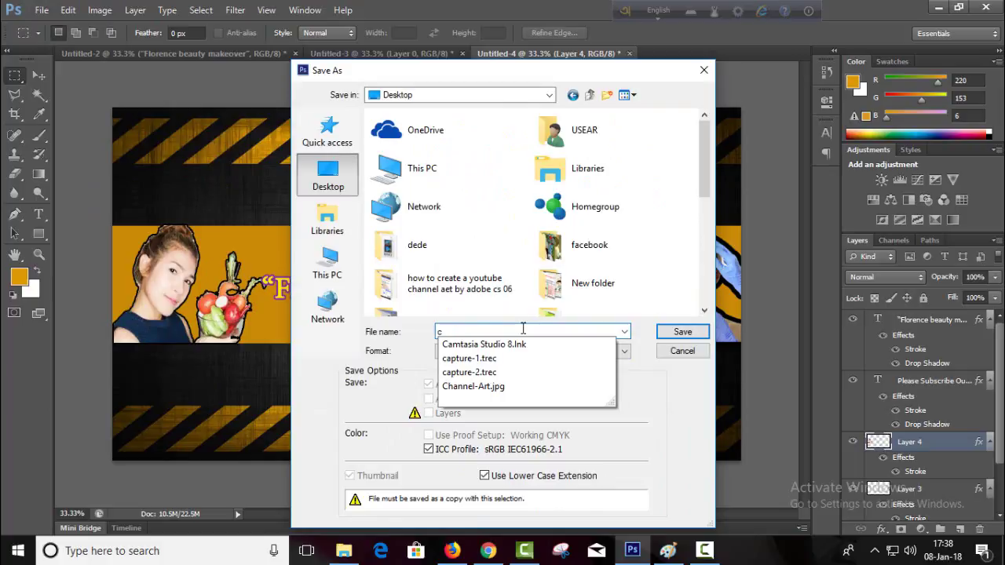
text(hnl art)
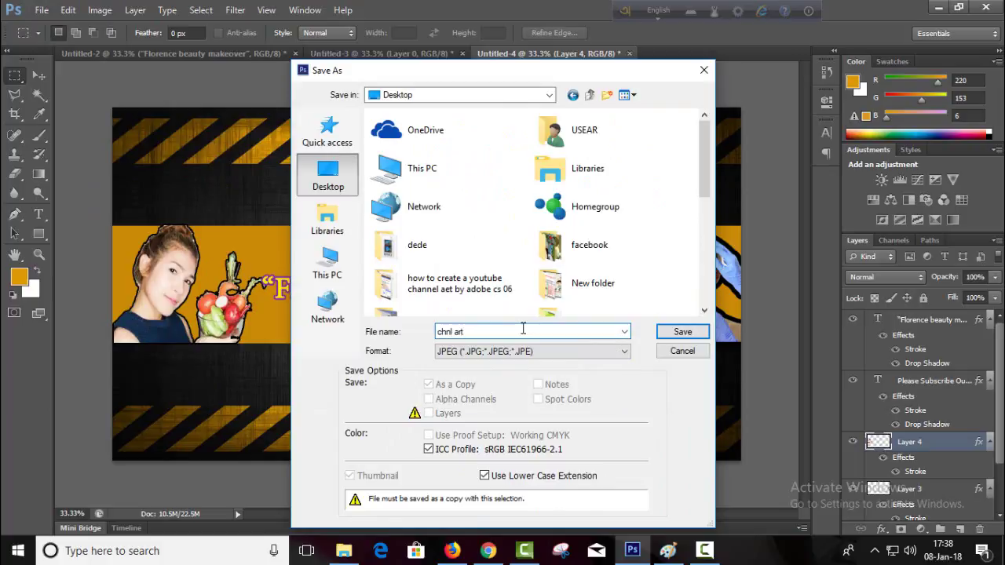
key(Return)
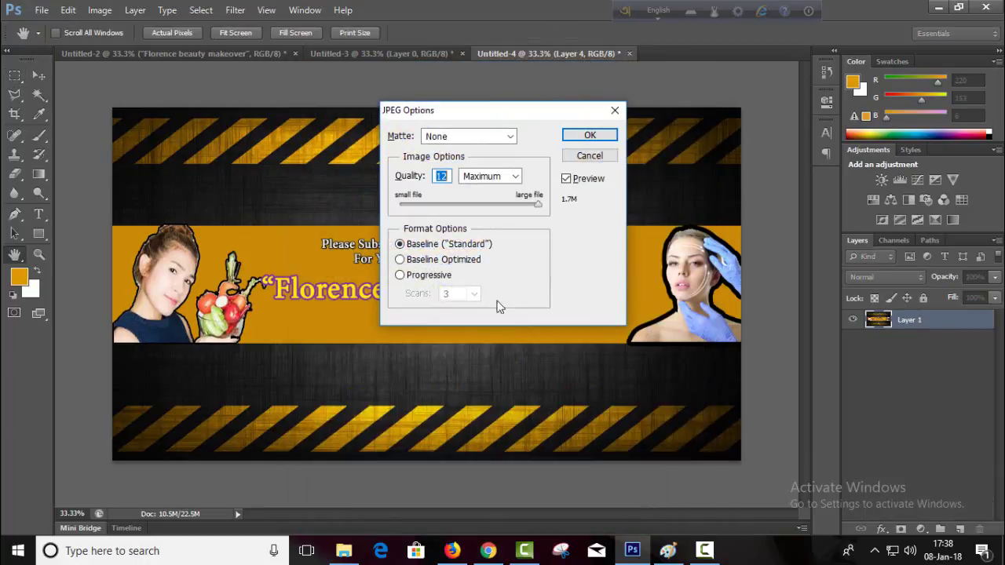
click(588, 135)
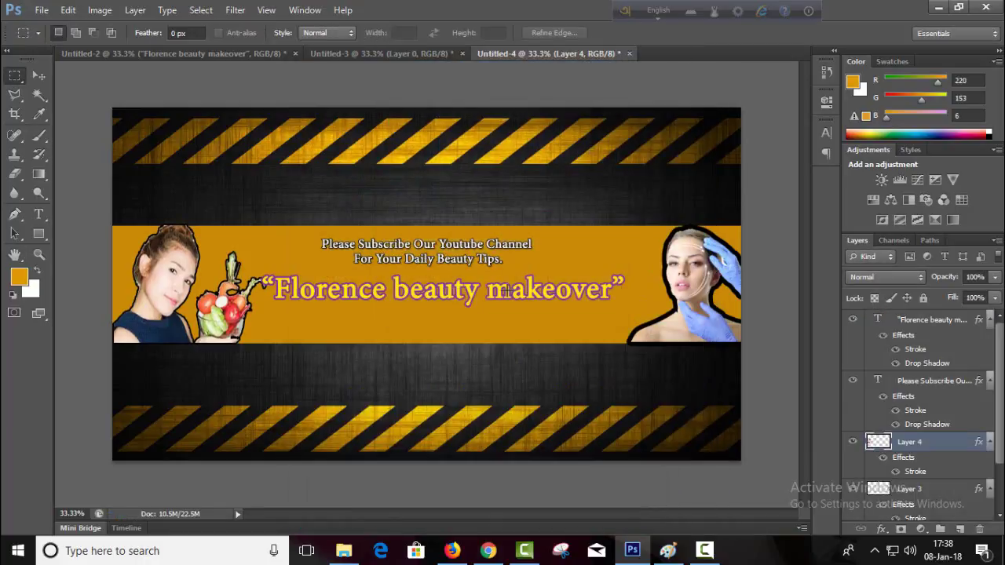
Step: Minimize Photoshop and the other open windows to reach the desktop, and refresh its icons
click(938, 7)
click(943, 7)
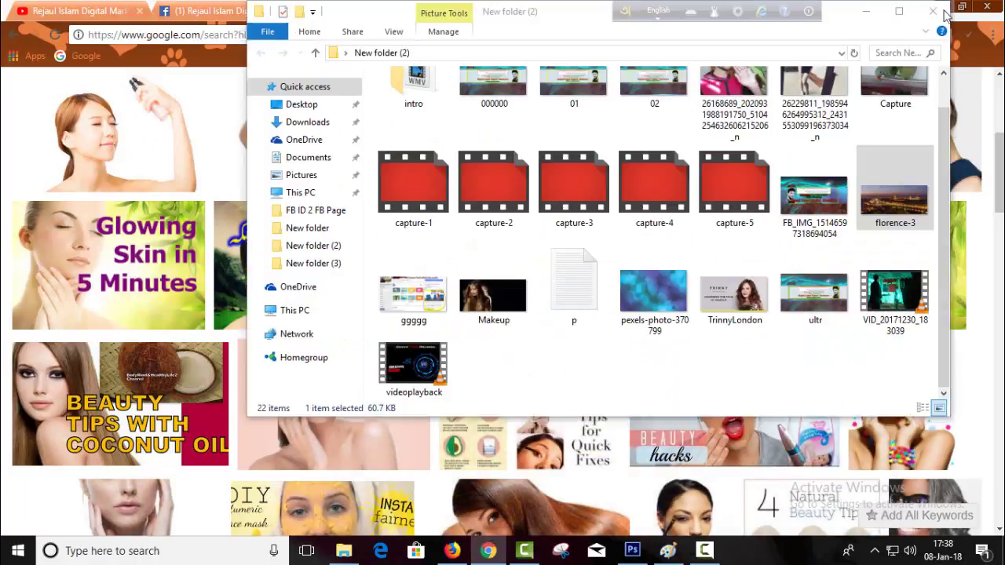
click(864, 8)
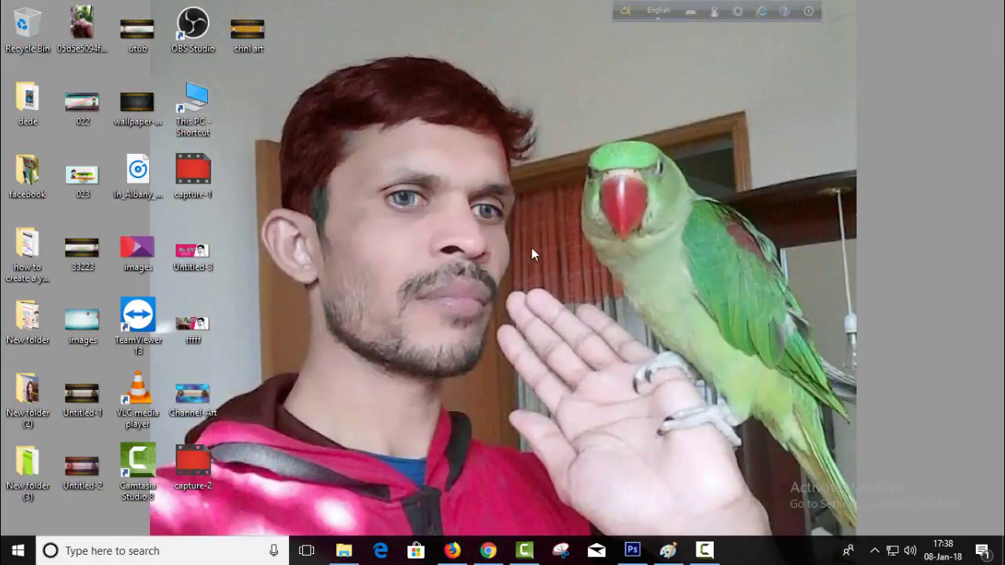
right_click(440, 205)
click(492, 248)
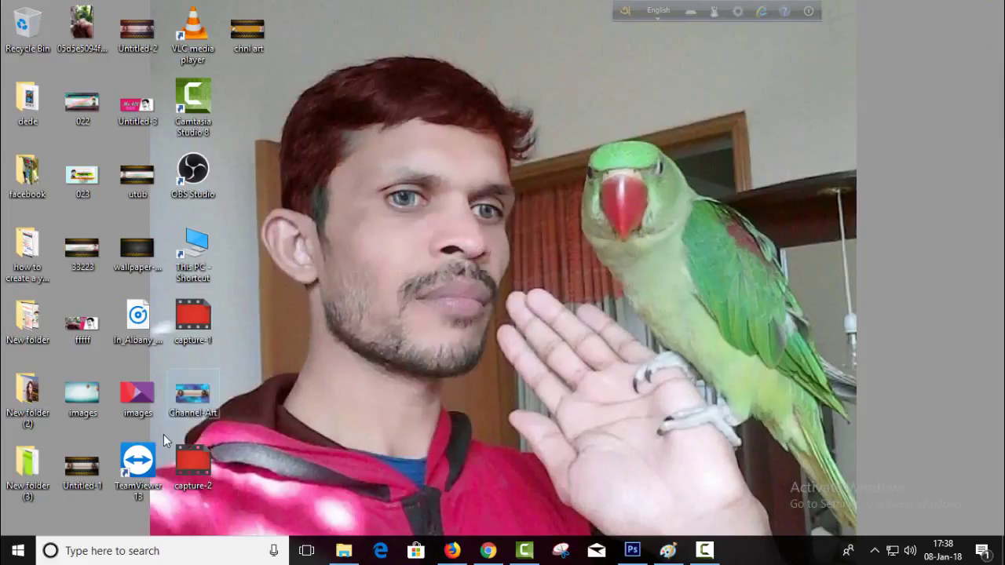
Step: Open the saved "chnl art" image from the desktop in Photos to check the finished banner, and close the viewer
click(78, 470)
double_click(264, 27)
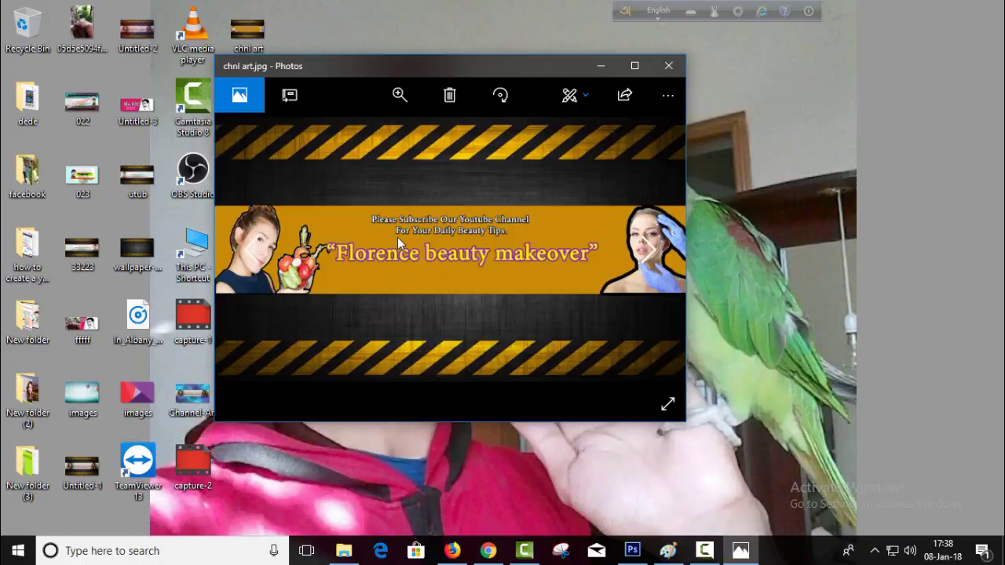
right_click(397, 237)
click(337, 249)
right_click(337, 249)
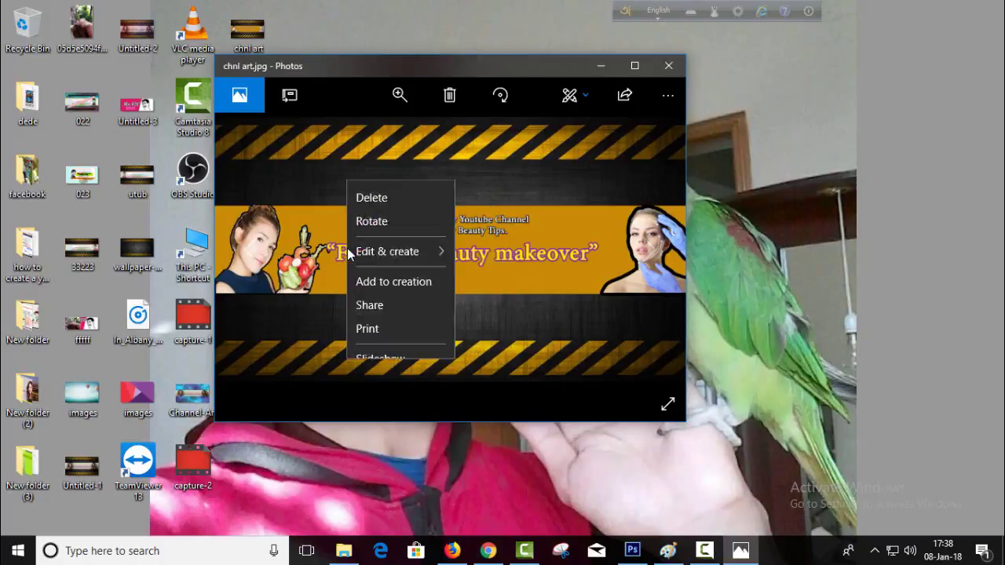
click(667, 65)
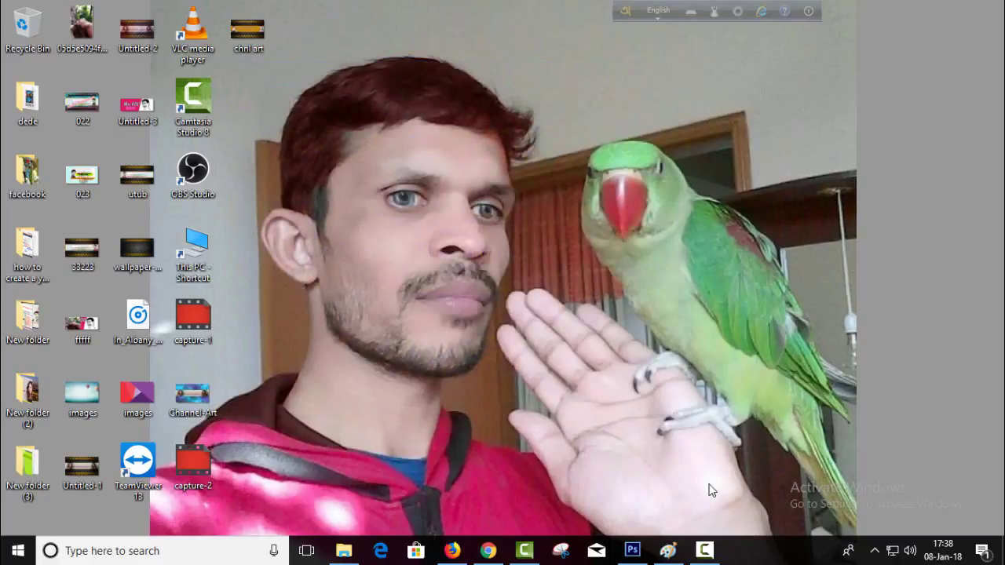
click(704, 550)
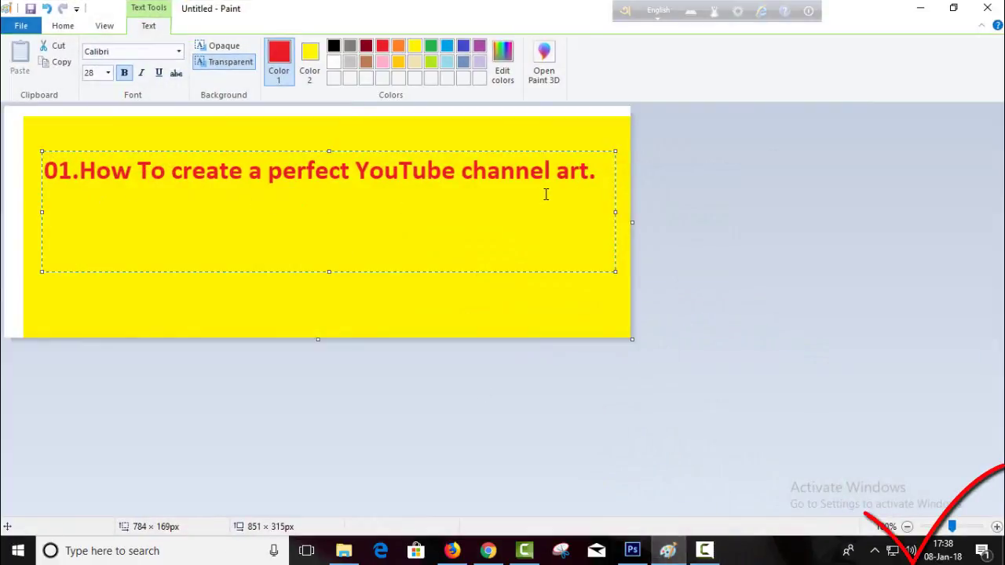